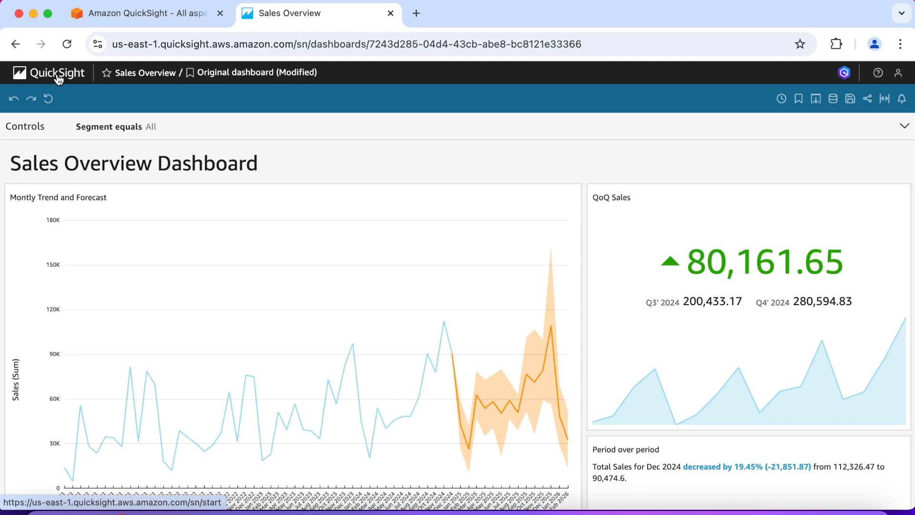
- Return to the analyses list, dismiss the What's New notice, and open "SaaS-Sales.csv analysis - Build your first dashboard"
click(58, 80)
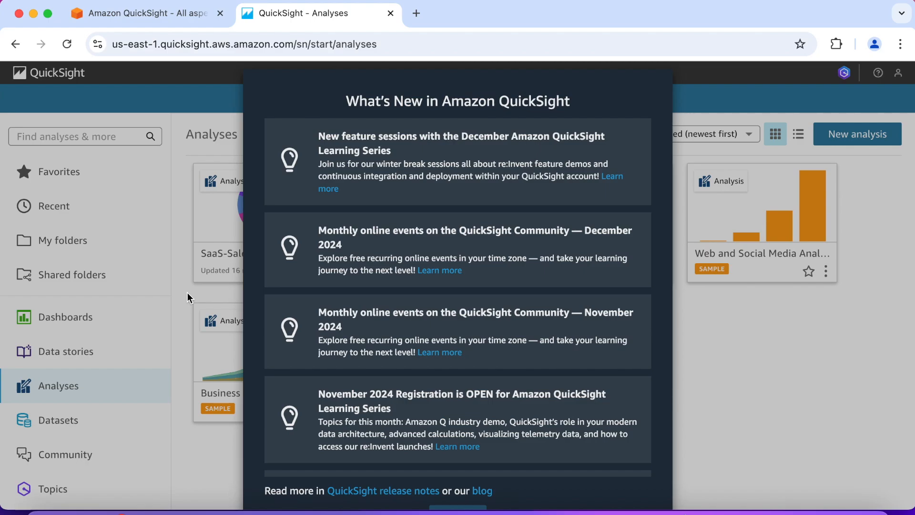
scroll(398, 293, down, 3)
scroll(400, 297, down, 10)
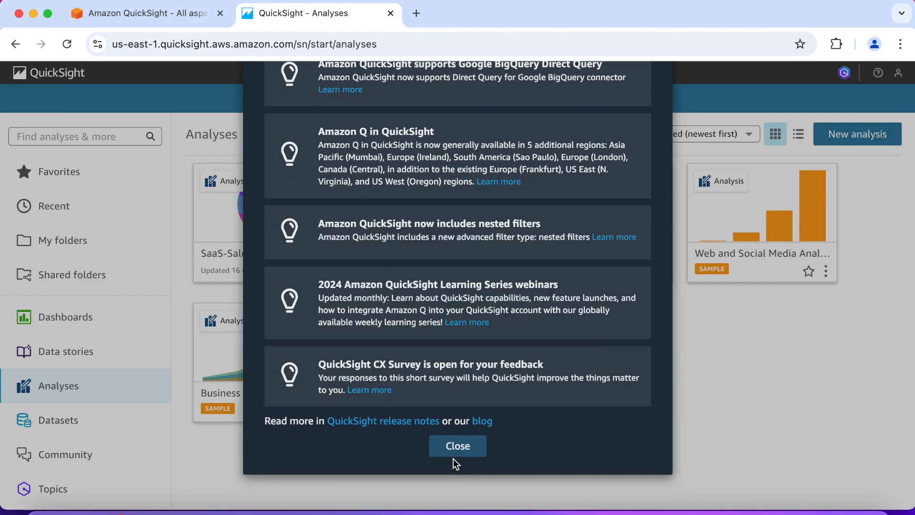
click(454, 453)
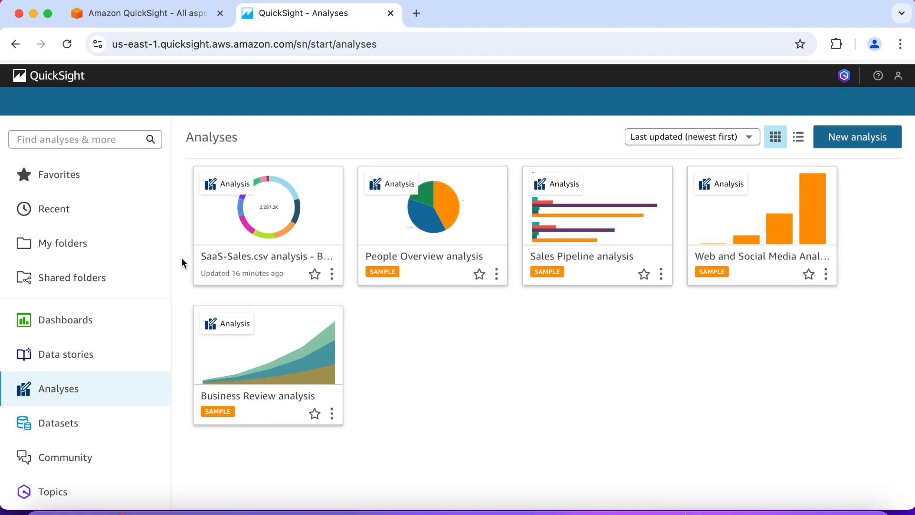
click(239, 257)
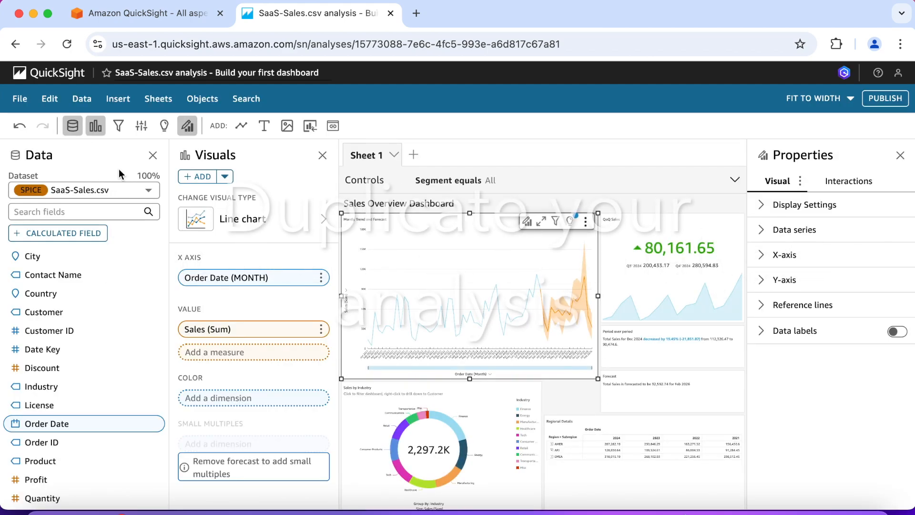
click(148, 191)
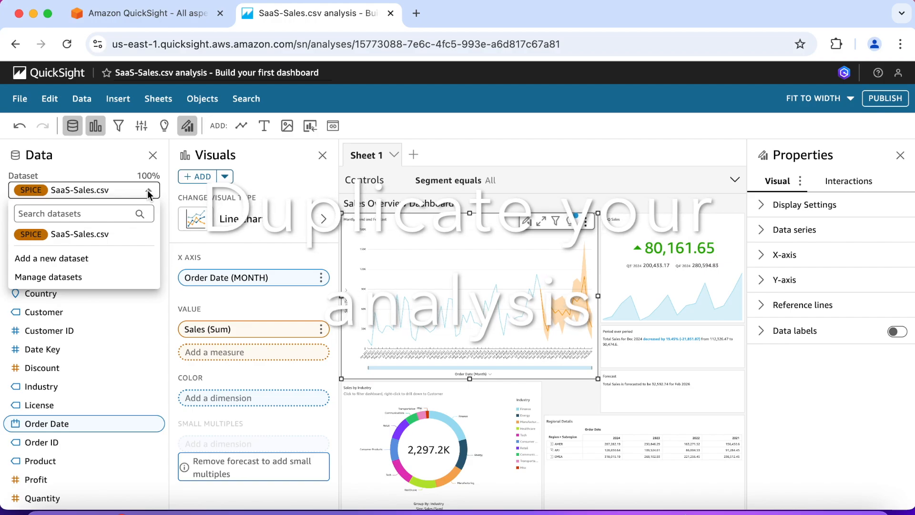
click(149, 192)
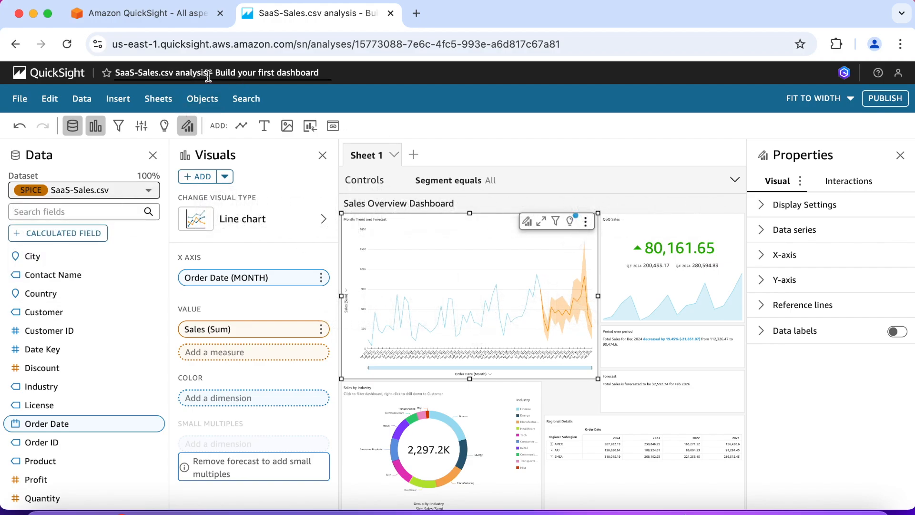
- Save a copy of the analysis named "Saas-Sales analysis - Enhance your dashboard" and dismiss the import notice
click(18, 106)
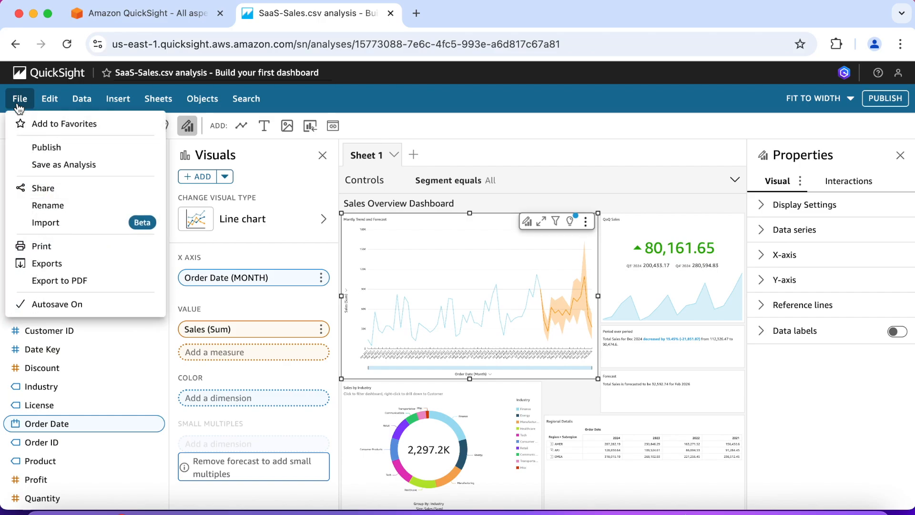
click(60, 164)
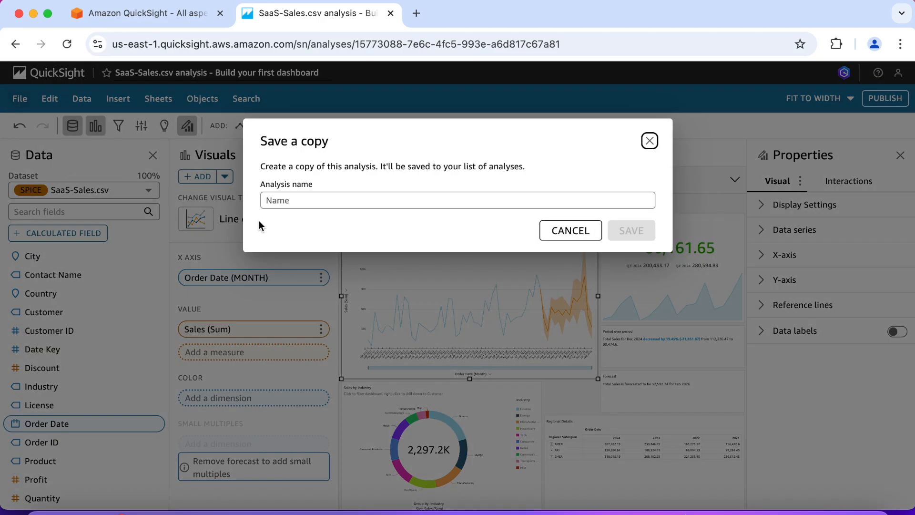
click(310, 199)
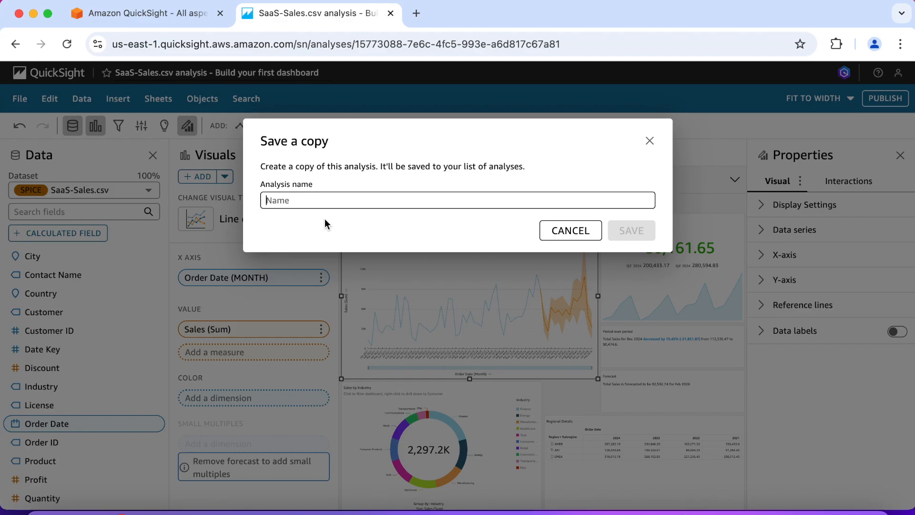
text(Saas)
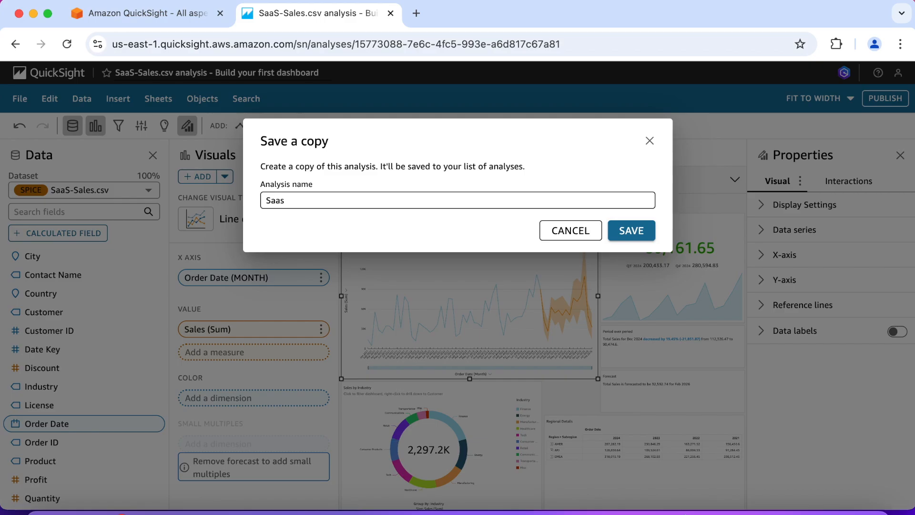
text(-Sales analysis - Enhance)
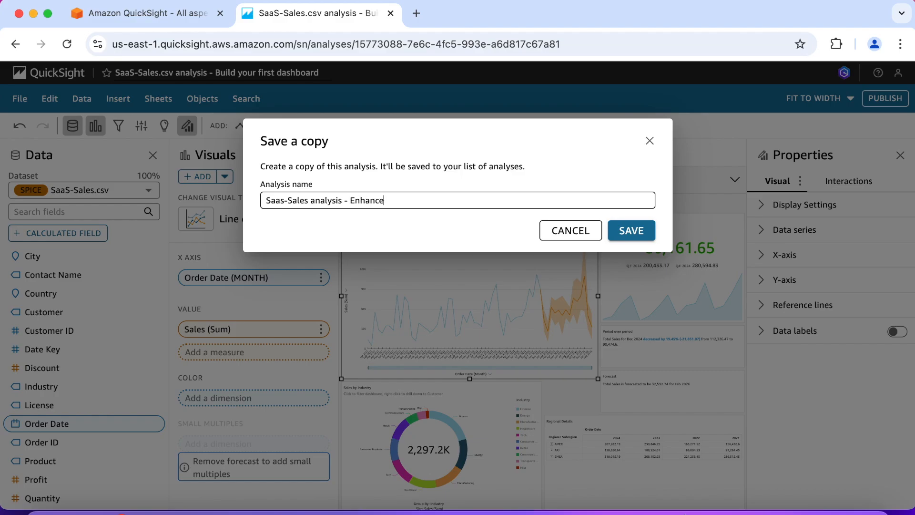
text( you dashboard)
key(Left)
key(Left)
key(Left)
key(Left)
key(Left)
key(Left)
key(Left)
key(Left)
key(Left)
key(Left)
text(r)
key(Right)
key(Right)
key(Right)
key(Right)
key(Right)
key(Right)
key(Right)
key(Right)
key(Right)
click(629, 232)
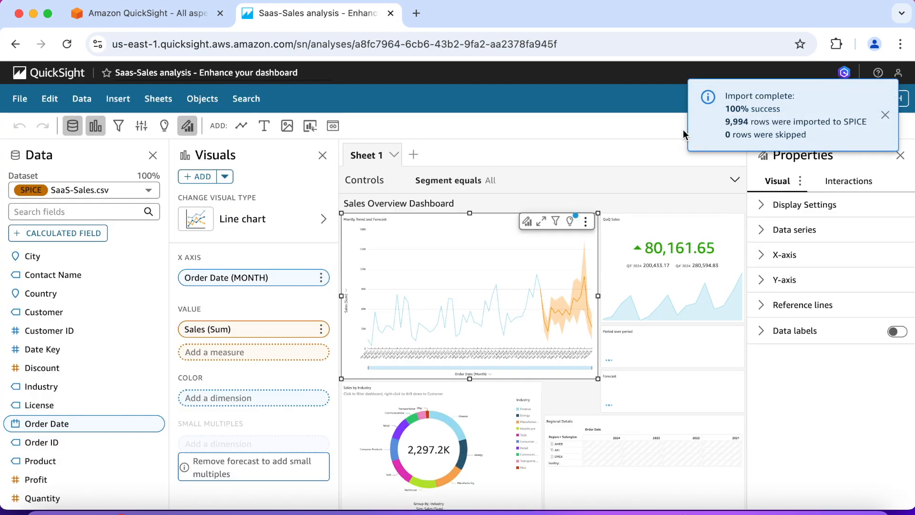
click(885, 117)
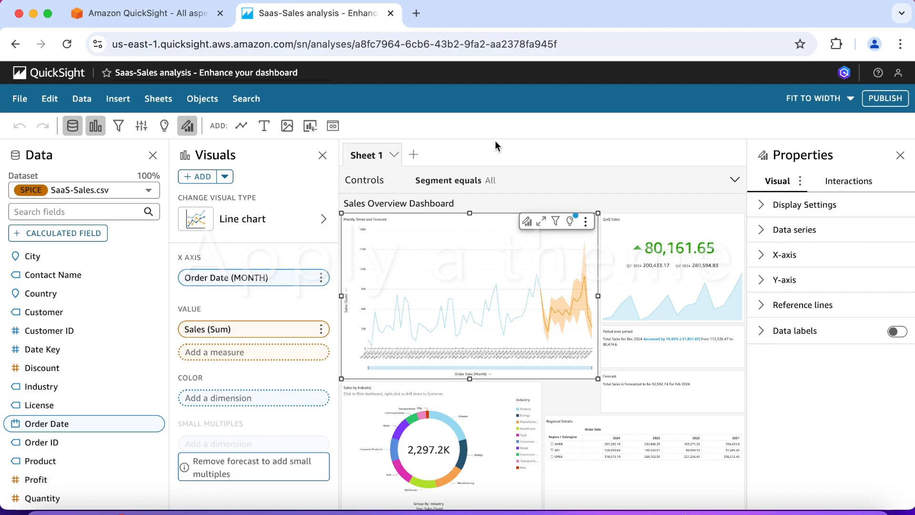
- Apply the Seaside starter theme to the analysis
click(51, 104)
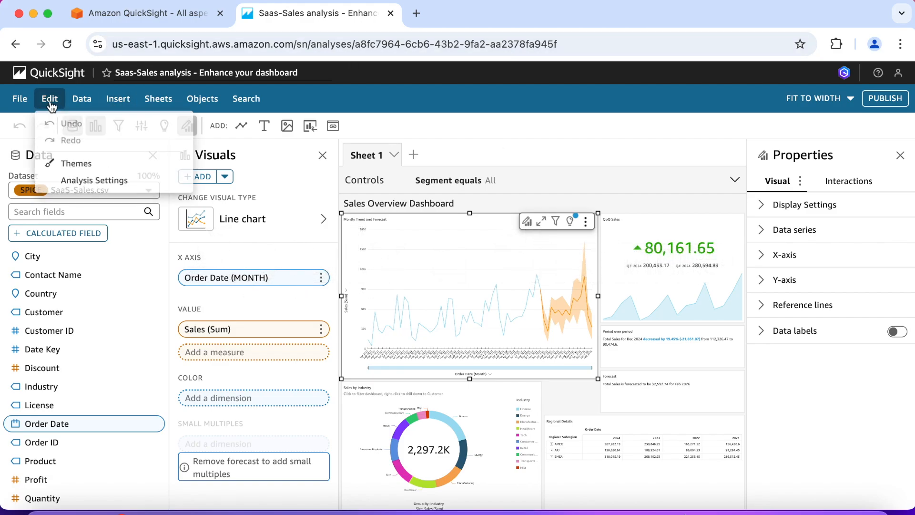
click(91, 168)
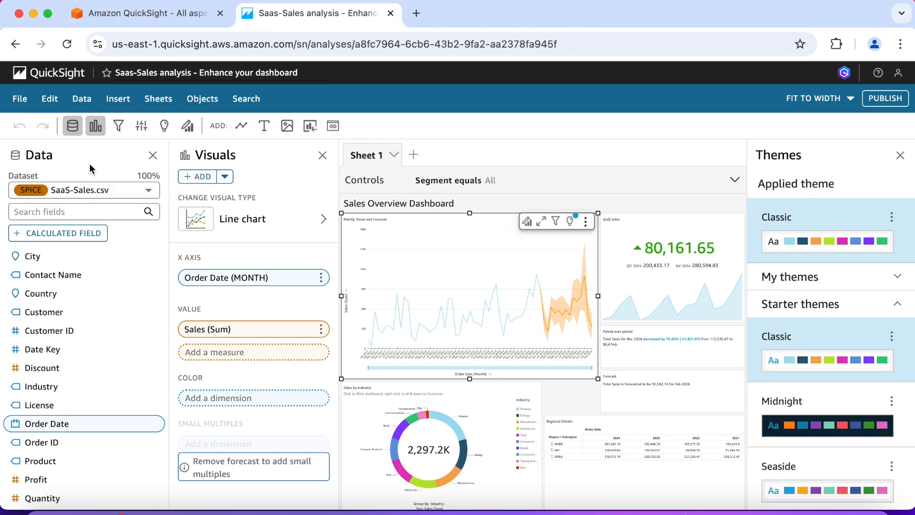
scroll(820, 262, down, 1)
scroll(821, 467, down, 4)
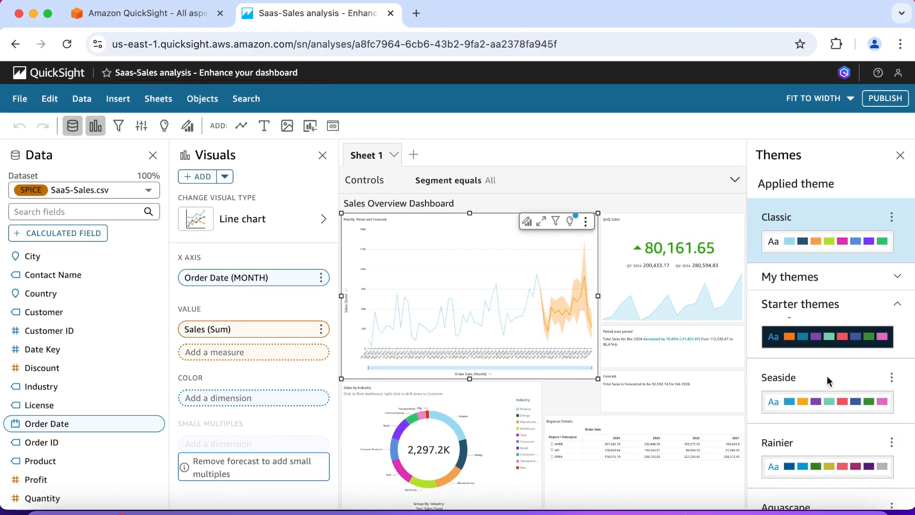
click(819, 401)
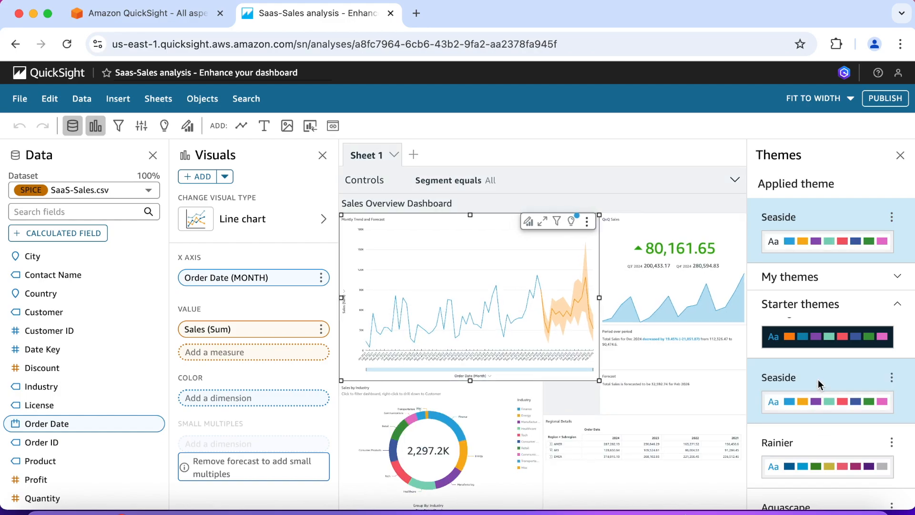
- Try the Rainier starter theme on the analysis and switch back to Seaside
scroll(818, 380, down, 2)
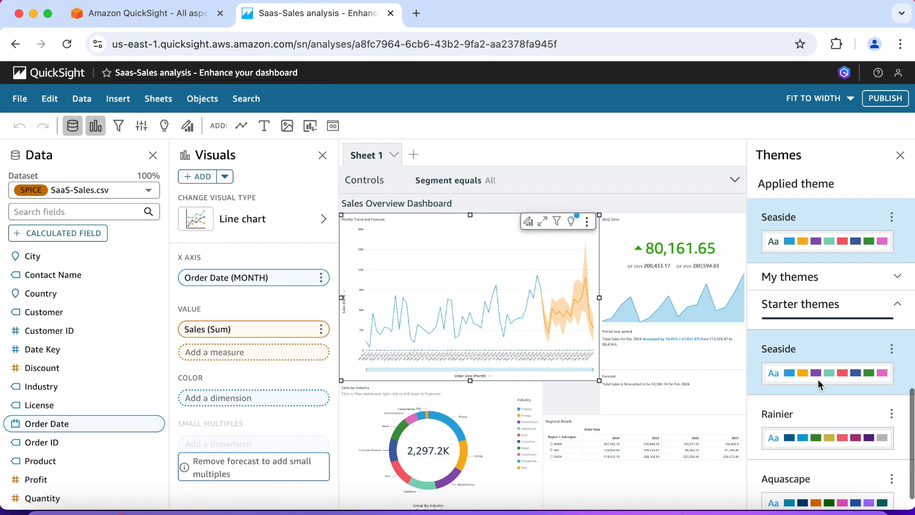
scroll(818, 379, up, 2)
scroll(804, 388, down, 2)
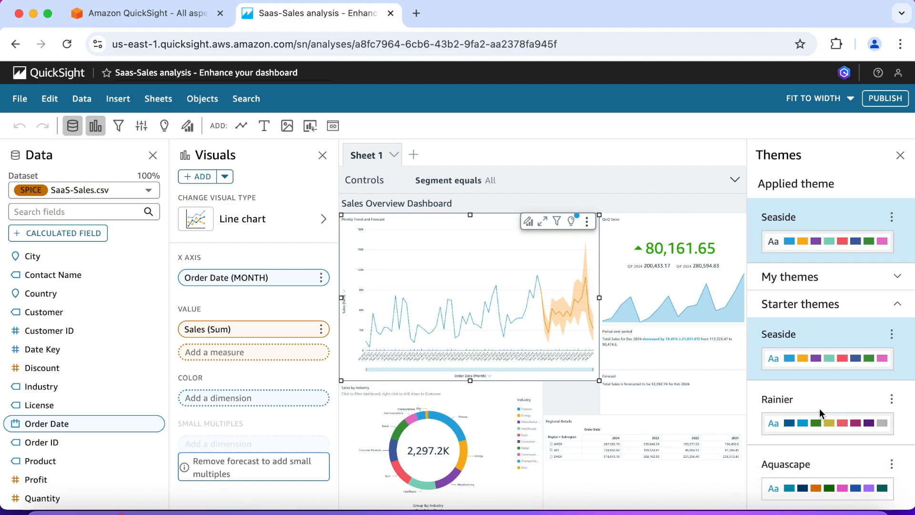
click(827, 425)
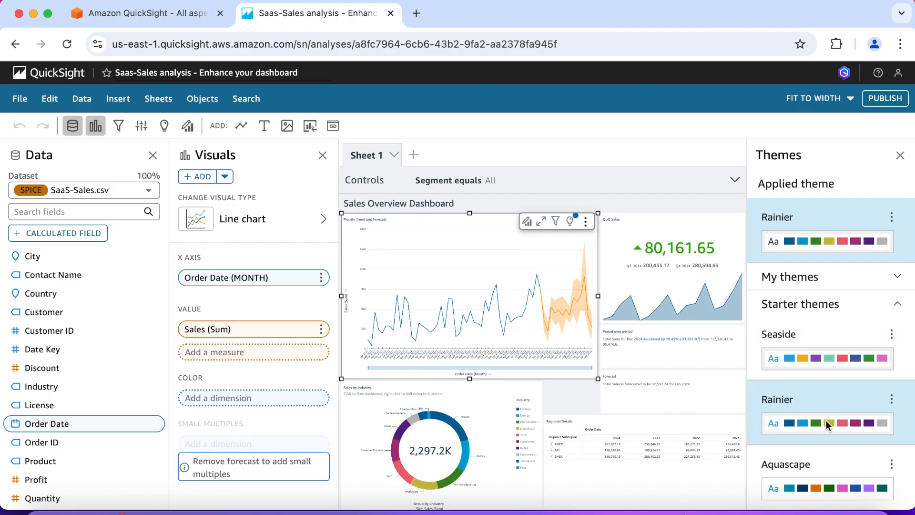
click(826, 364)
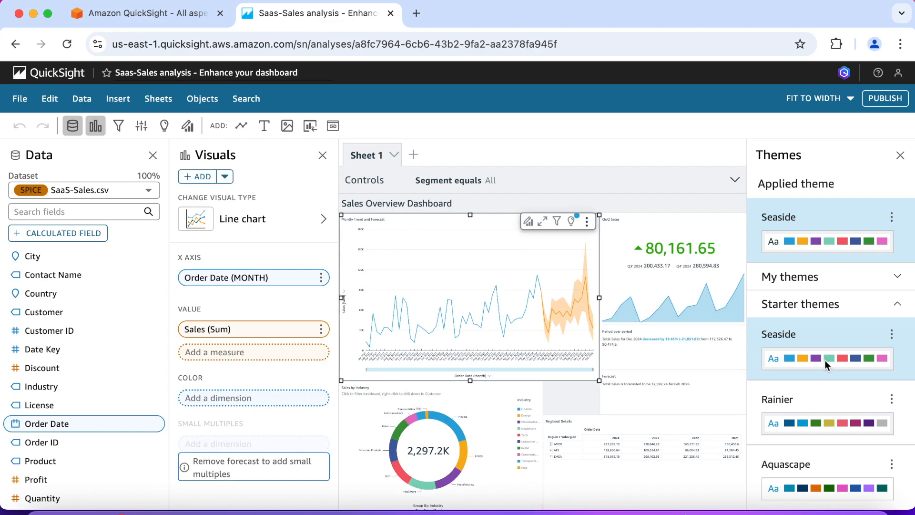
- Start a new theme based on Seaside and name it "Custom Theme"
click(891, 335)
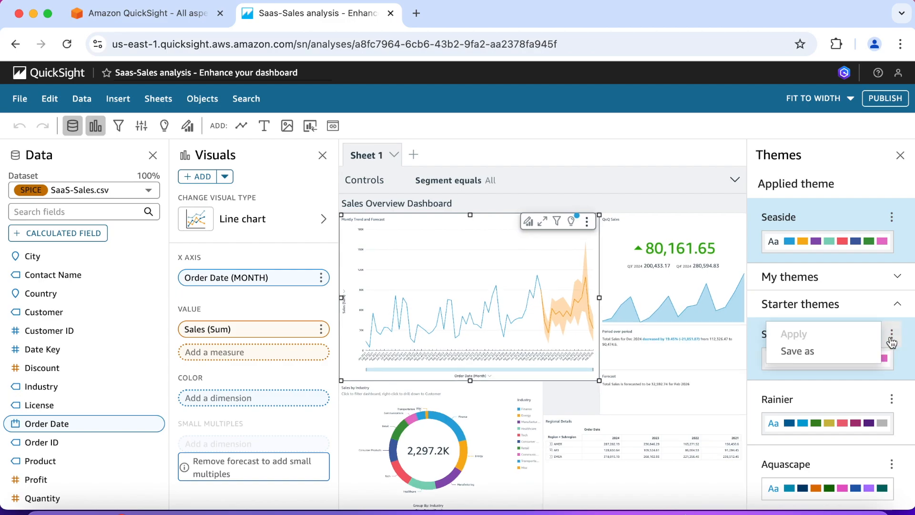
click(833, 354)
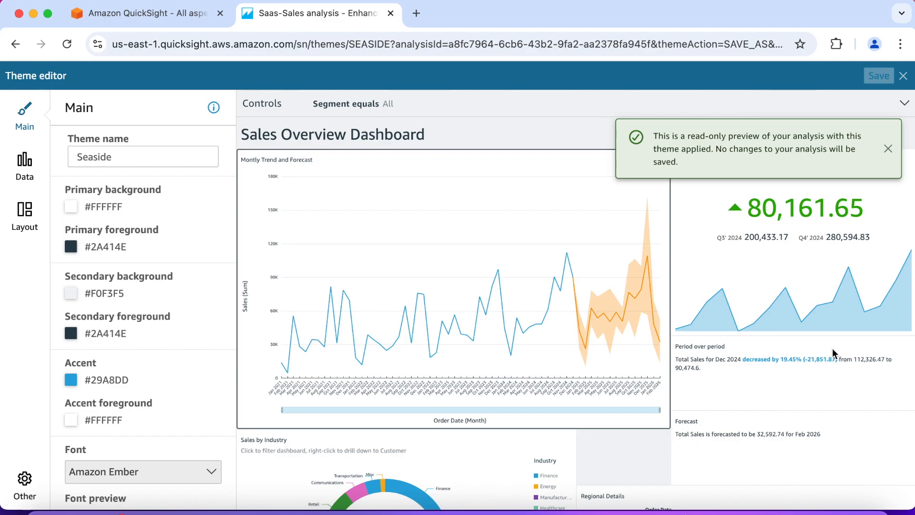
click(138, 158)
double_click(138, 158)
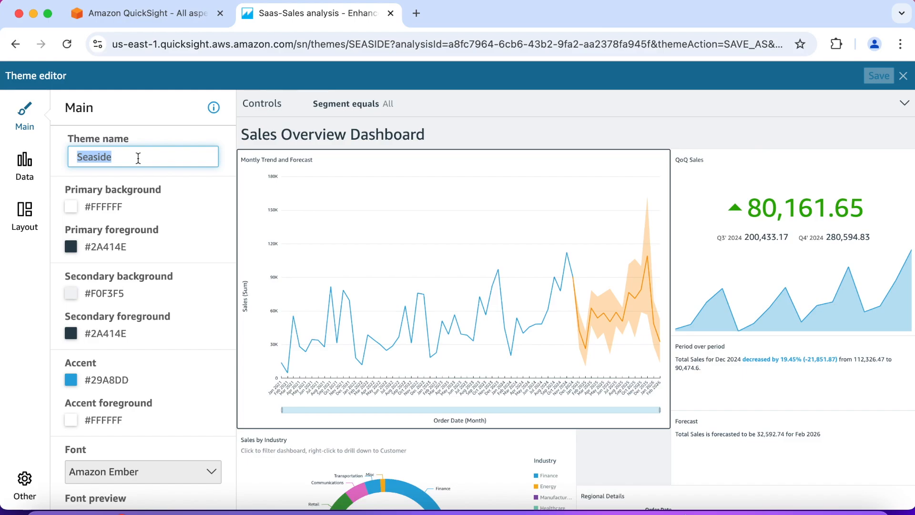
text(Custom Theme)
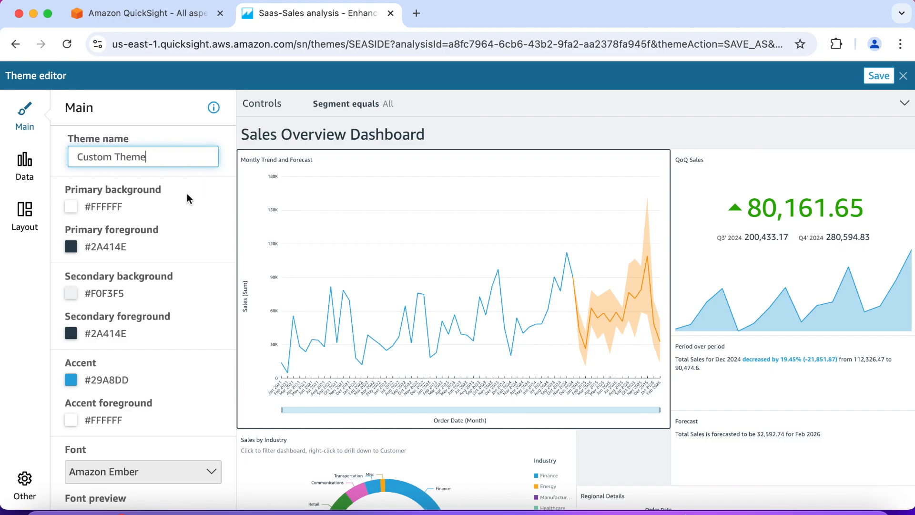
- Set the custom theme's font to Inter
scroll(167, 246, down, 4)
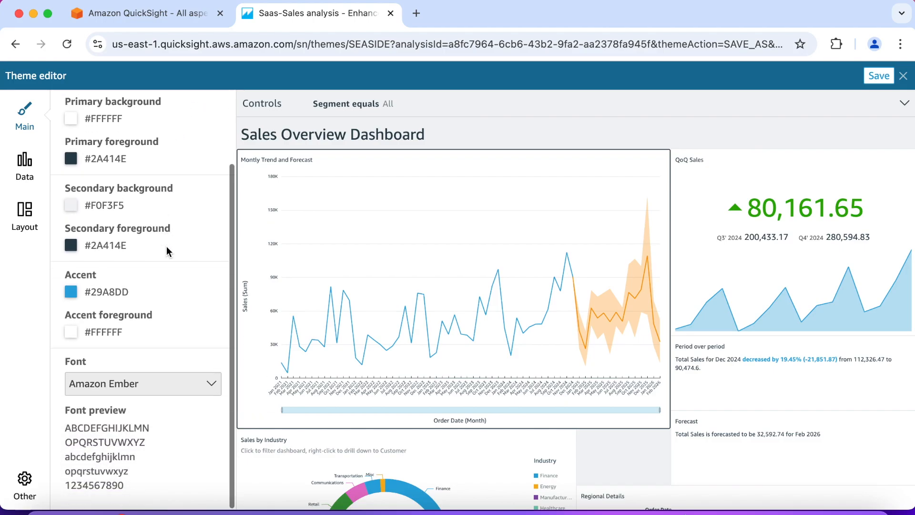
click(211, 389)
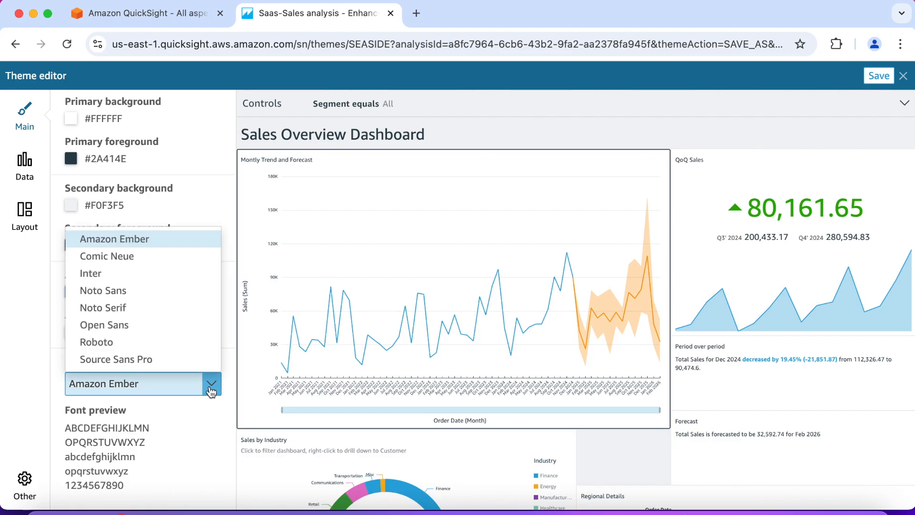
click(135, 273)
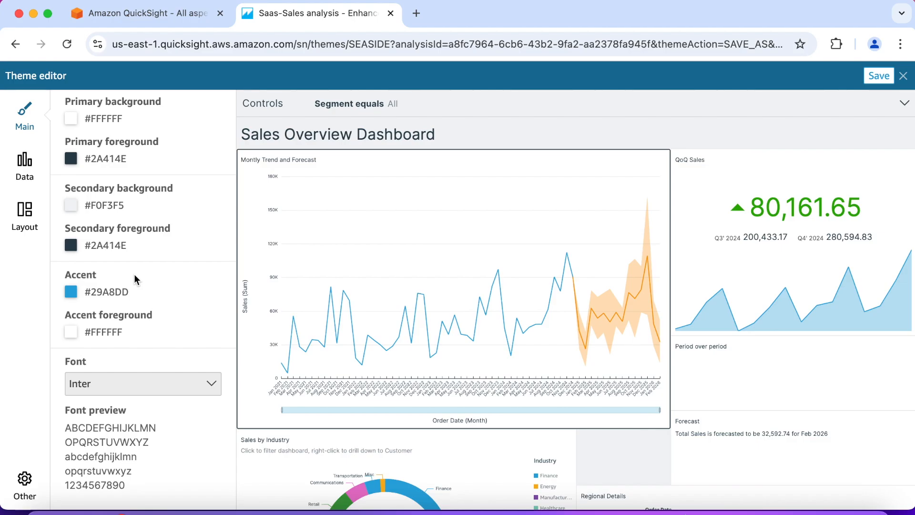
- Add a custom data color with hex value #0EA7AF to the theme's data colors
click(25, 176)
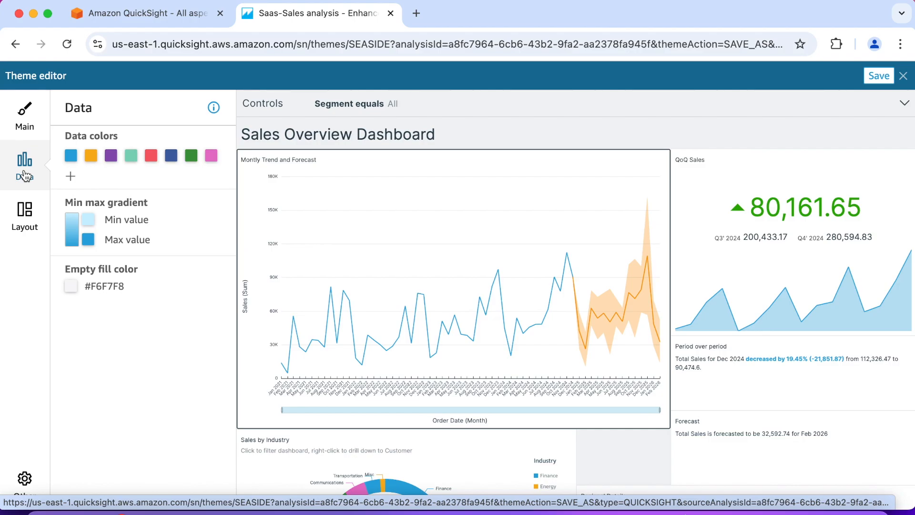
click(72, 178)
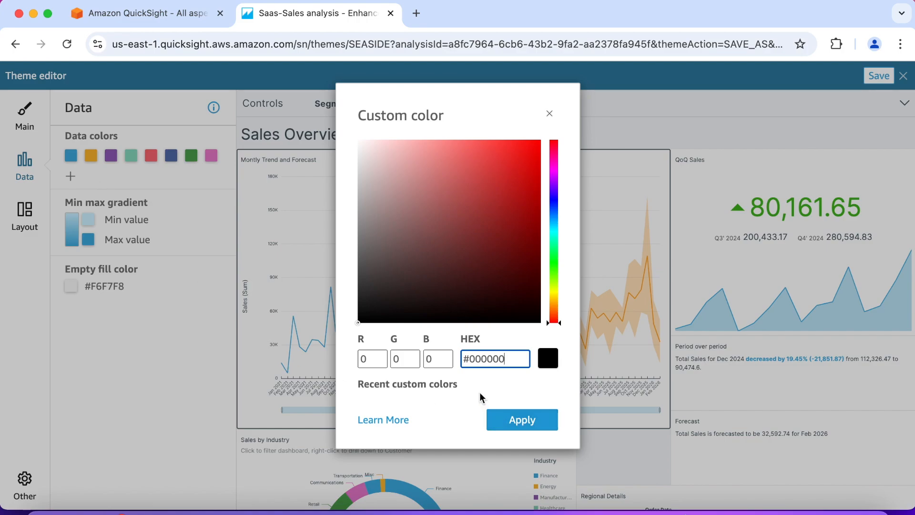
key(BackSpace)
key(BackSpace)
key(BackSpace)
key(BackSpace)
key(BackSpace)
text(EA7)
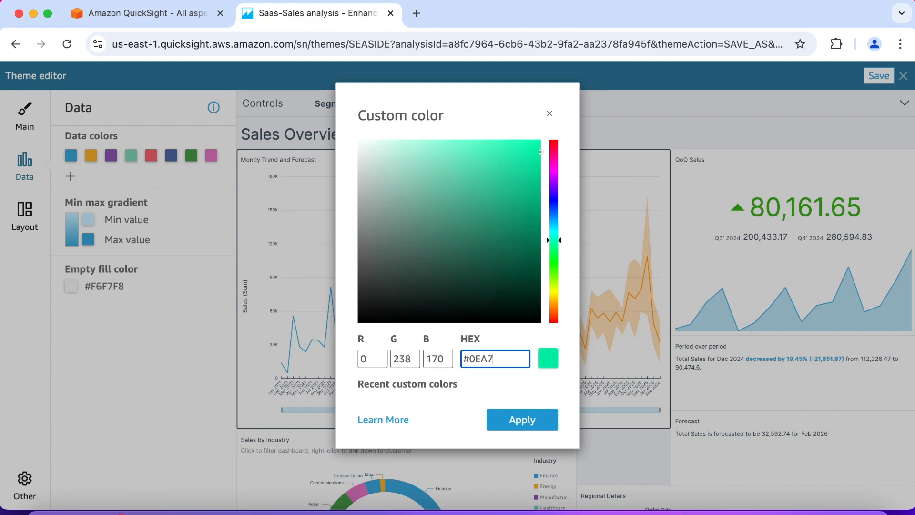
text(AF)
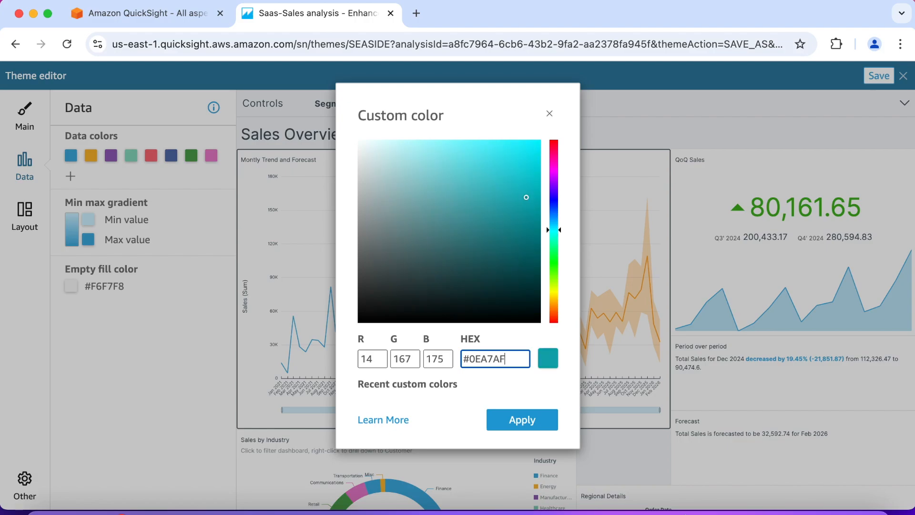
click(521, 420)
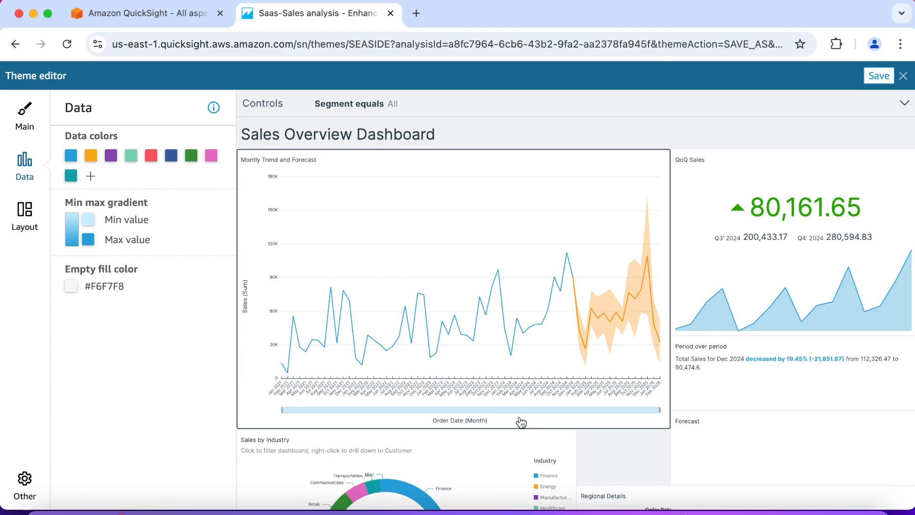
- Turn off the Border option in the theme's layout settings and save the theme
click(26, 224)
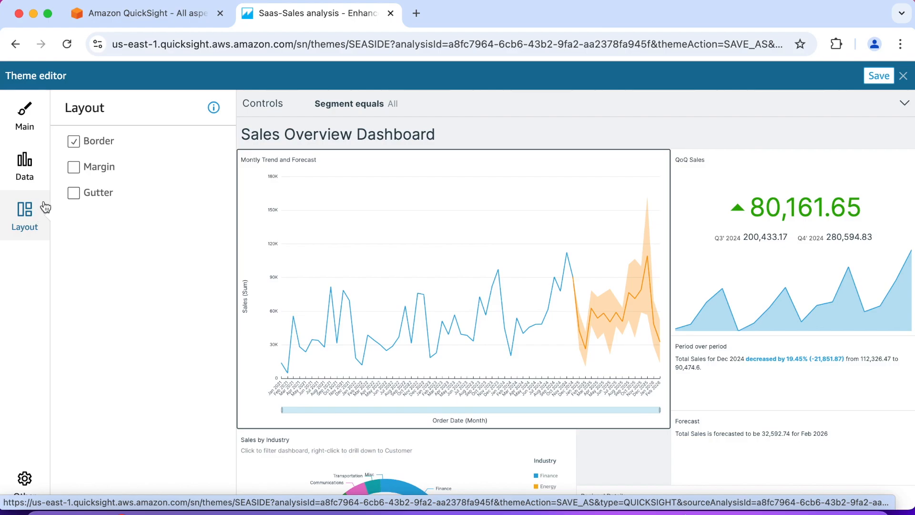
click(74, 144)
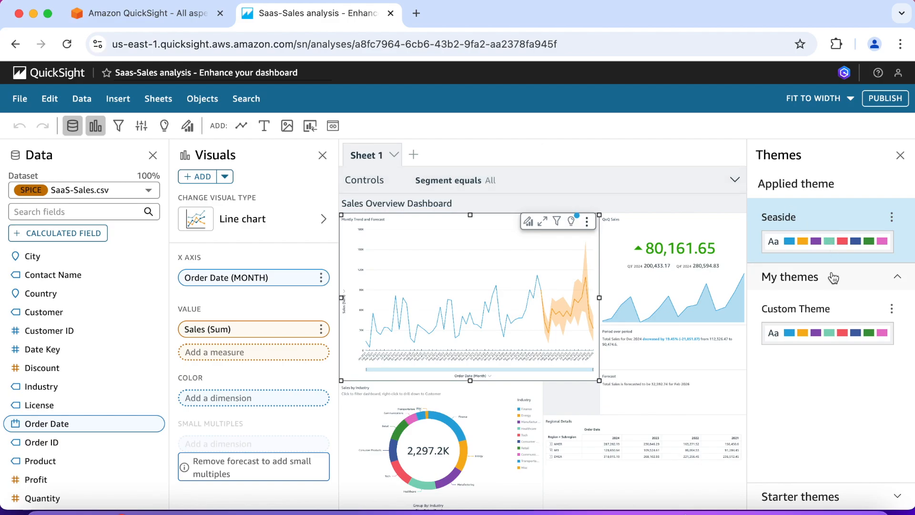
- Apply Custom Theme to the analysis and close the theme settings
scroll(832, 276, down, 1)
scroll(833, 278, up, 1)
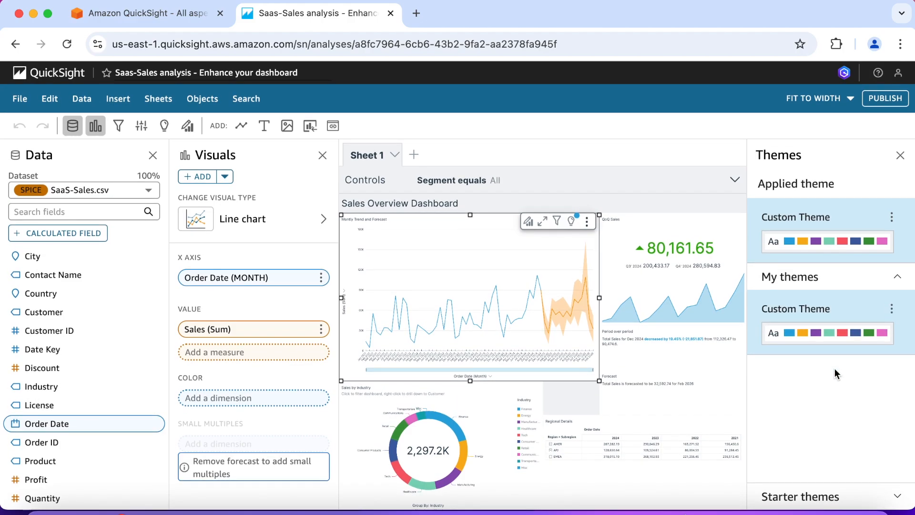
click(900, 155)
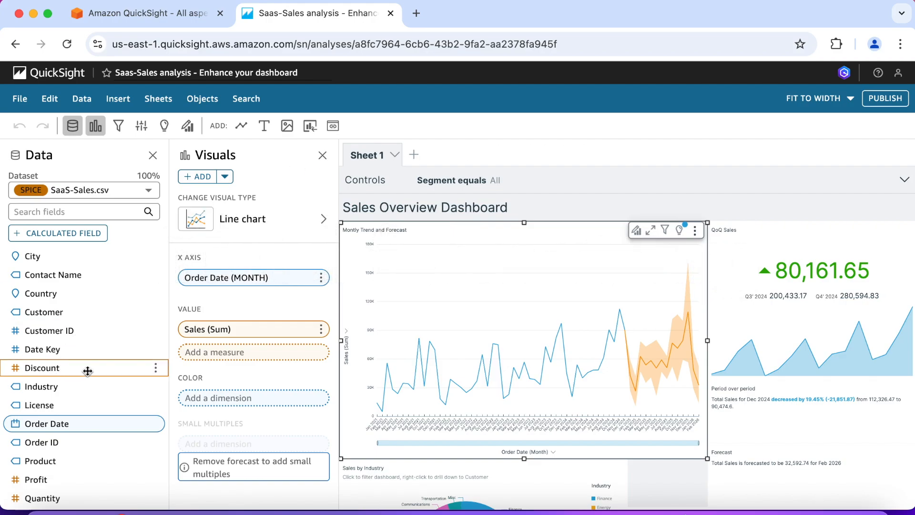
- Show the Discount field as a percent
click(155, 369)
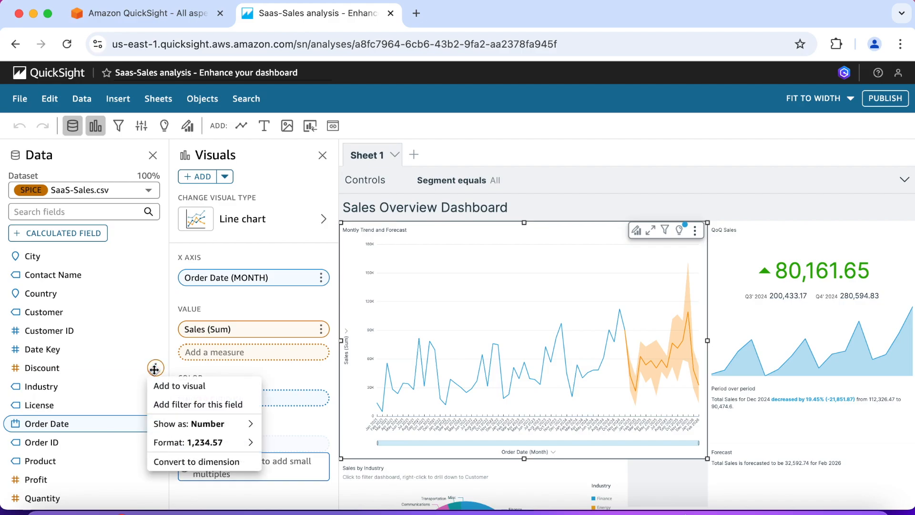
mouse_move(200, 424)
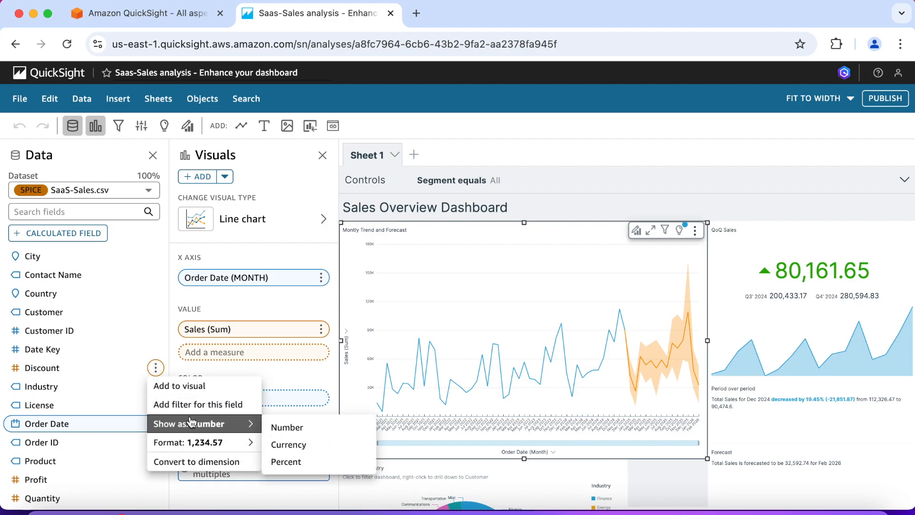
click(299, 462)
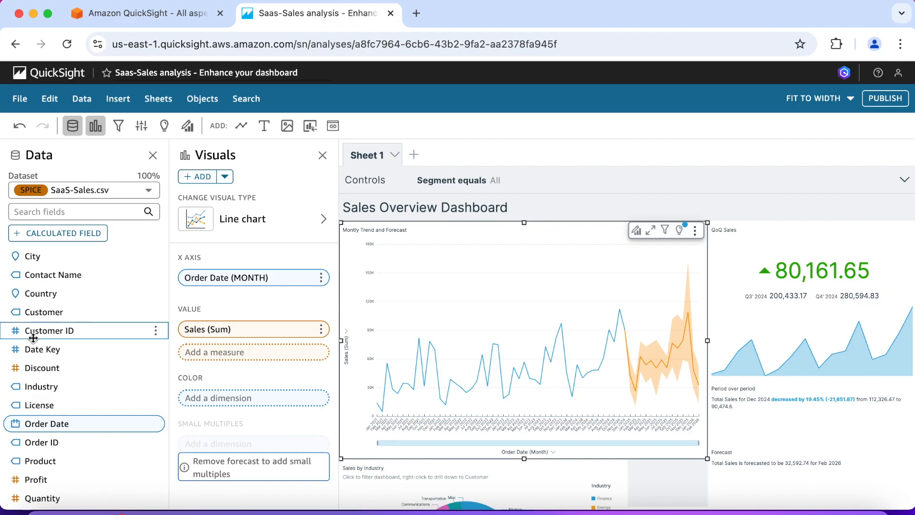
- Set the data type of the Sales field to Currency in its detailed formatting options
scroll(29, 335, down, 3)
scroll(34, 341, down, 1)
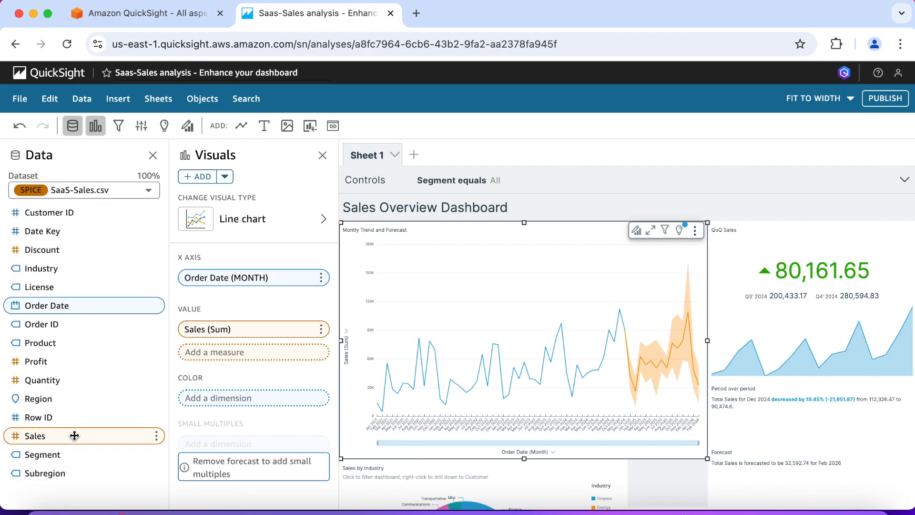
click(156, 435)
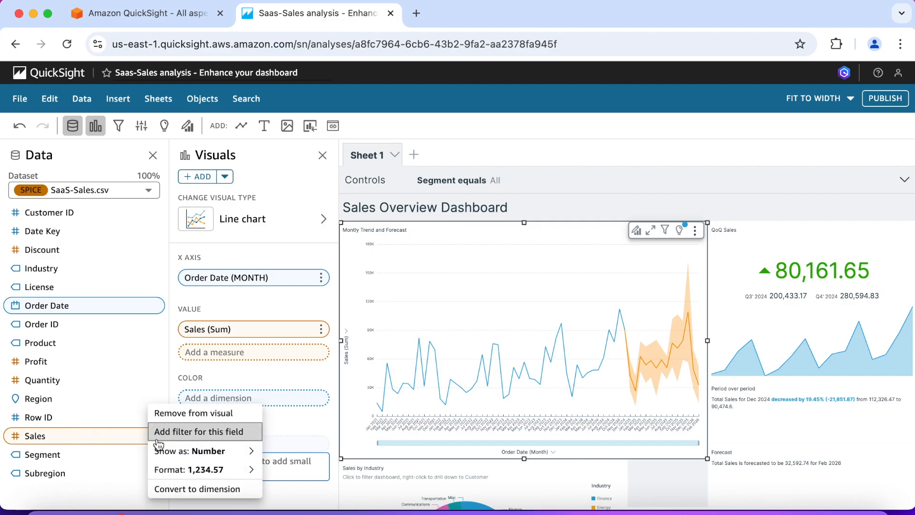
mouse_move(177, 470)
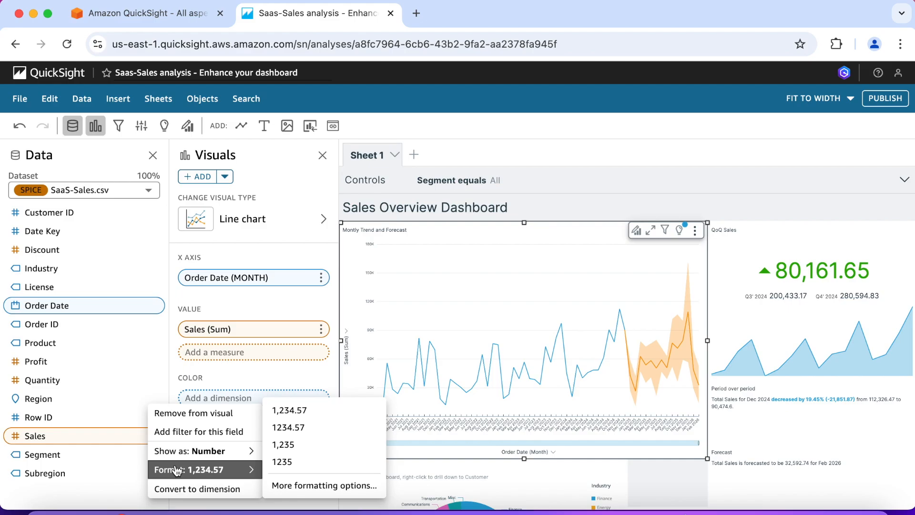
click(302, 484)
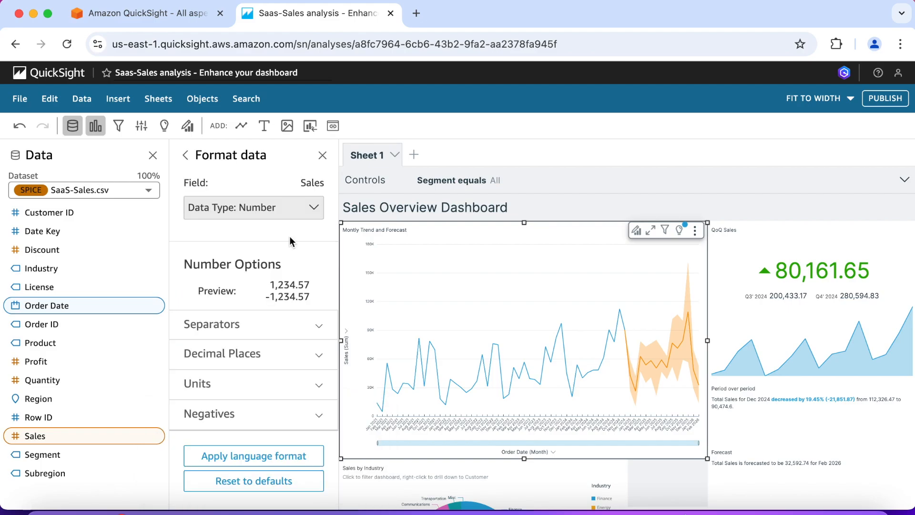
click(313, 207)
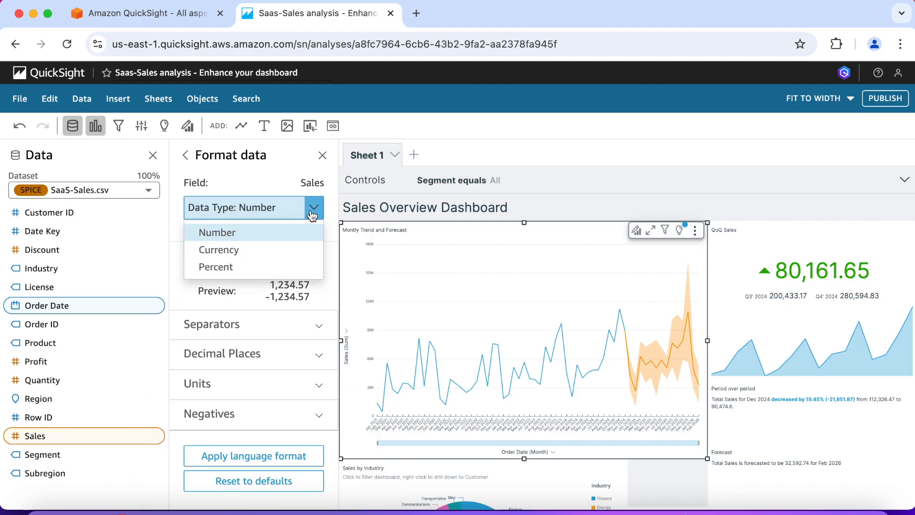
click(282, 249)
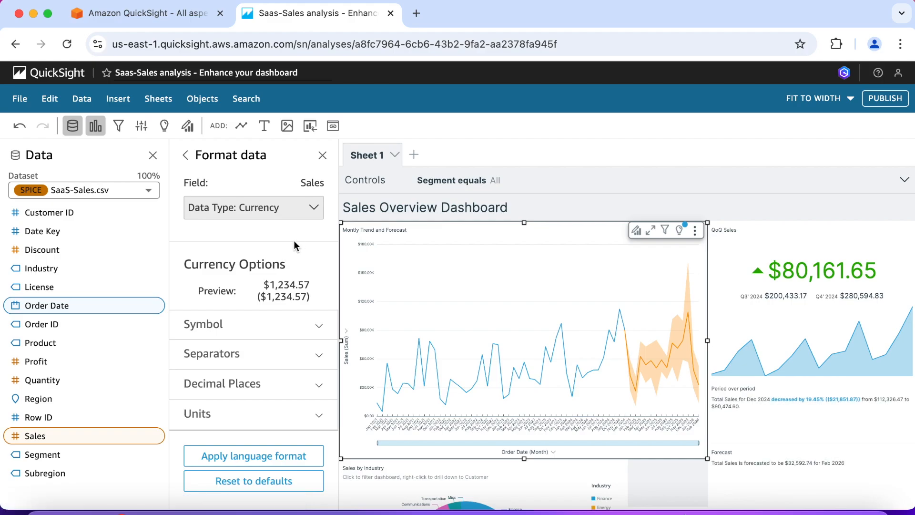
- Set the Sales currency format to 0 decimal places and leave the data formatting settings
scroll(293, 240, down, 2)
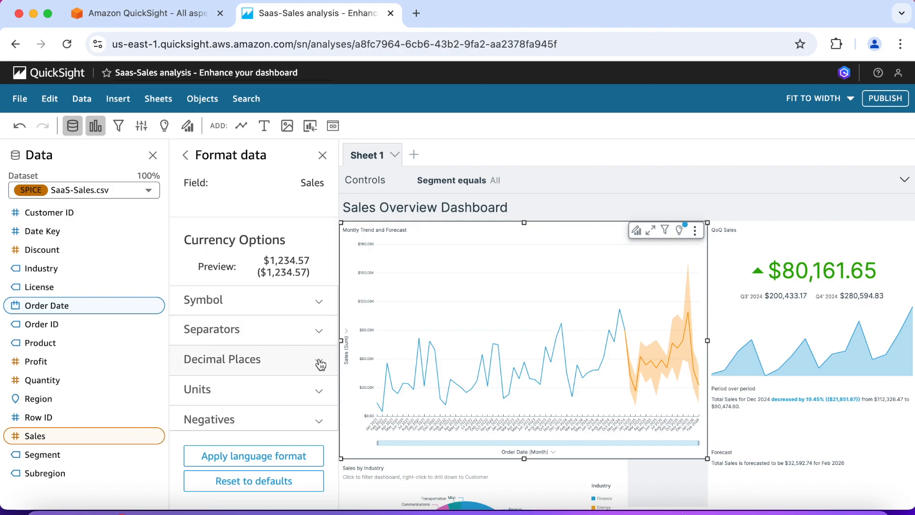
click(320, 362)
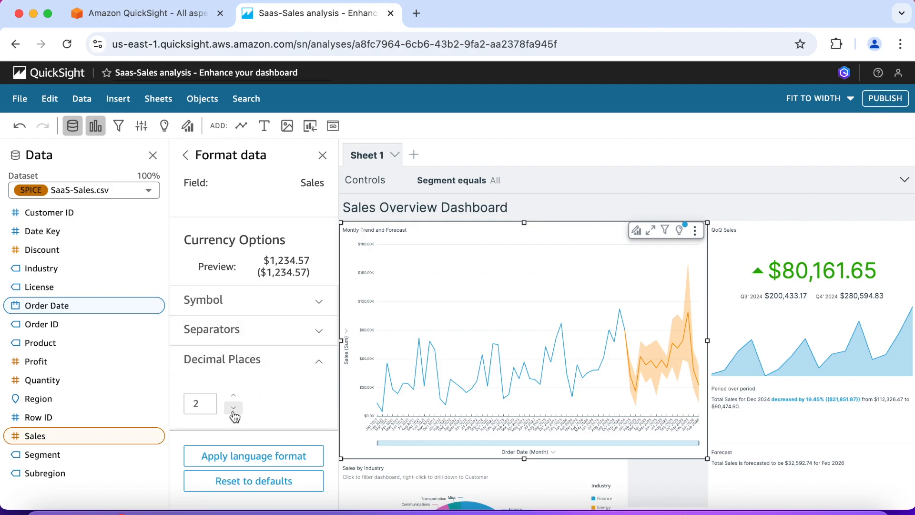
click(234, 409)
click(233, 409)
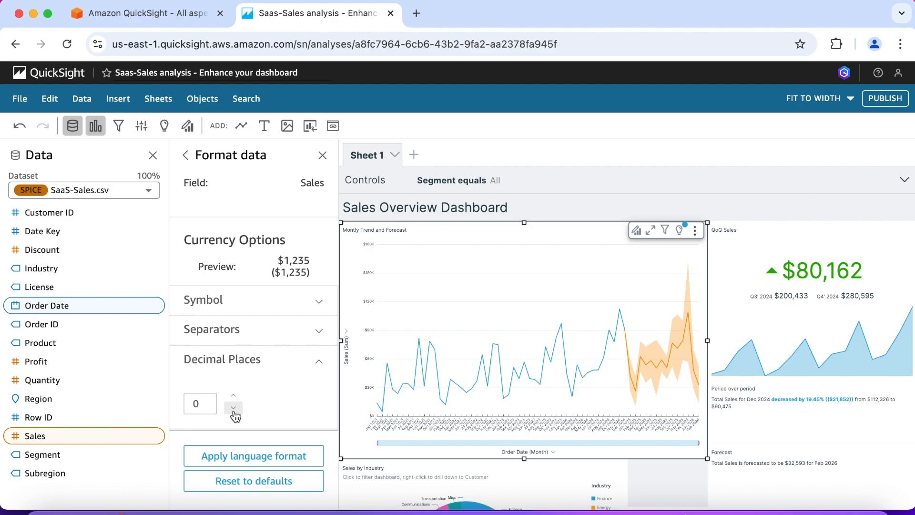
click(185, 156)
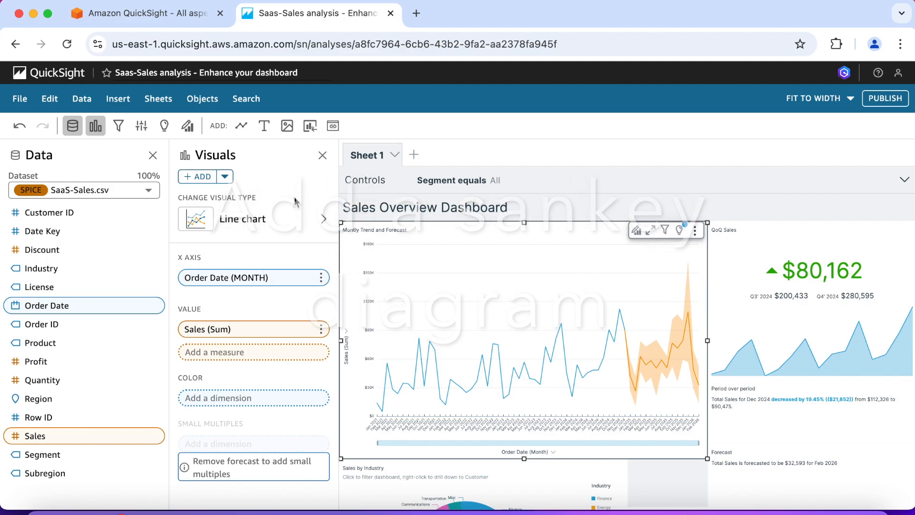
- Add a Sankey diagram with Region as source, Segment as destination and Sales as weight
click(200, 178)
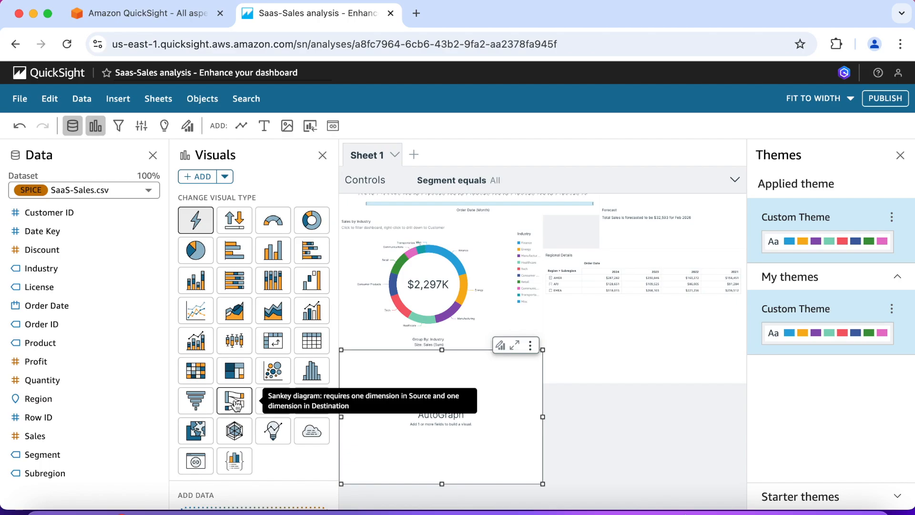
click(235, 402)
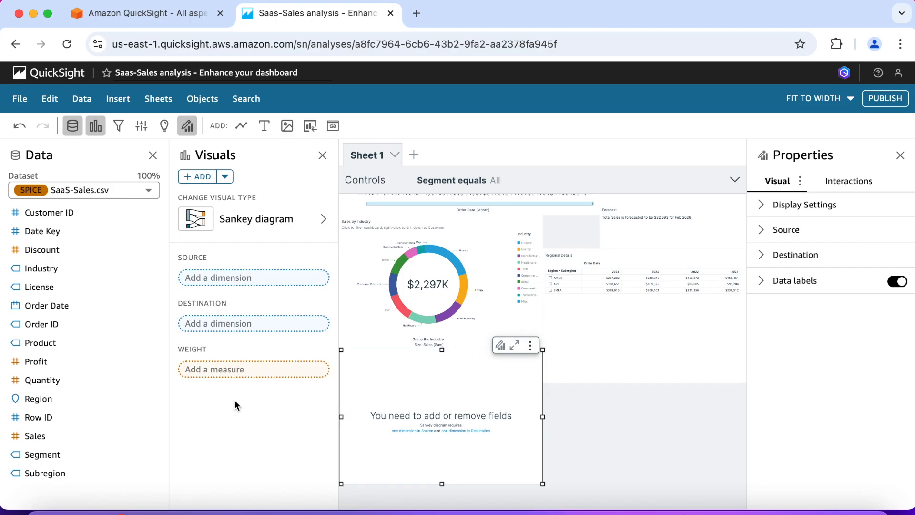
click(47, 402)
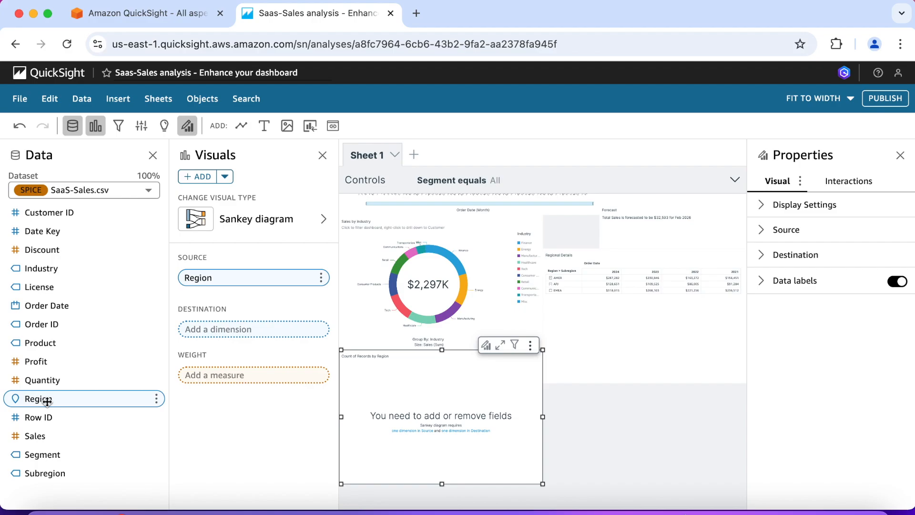
click(45, 454)
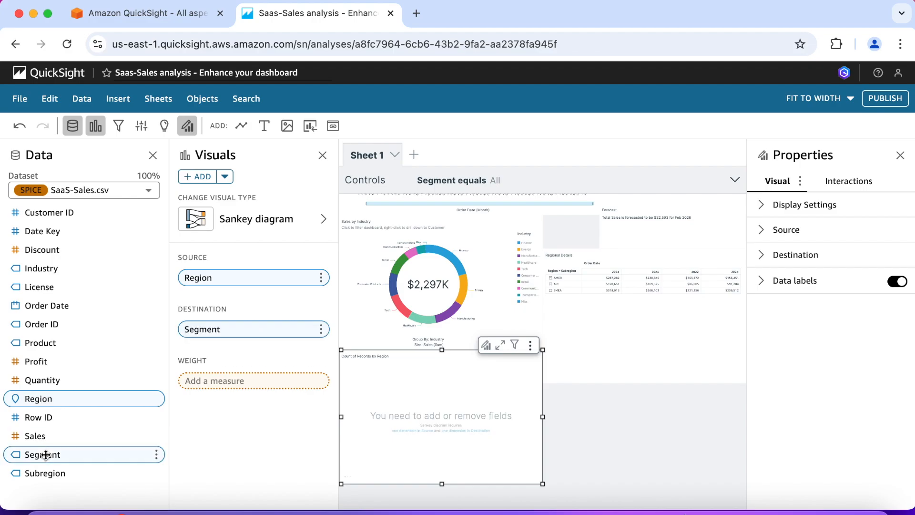
click(48, 438)
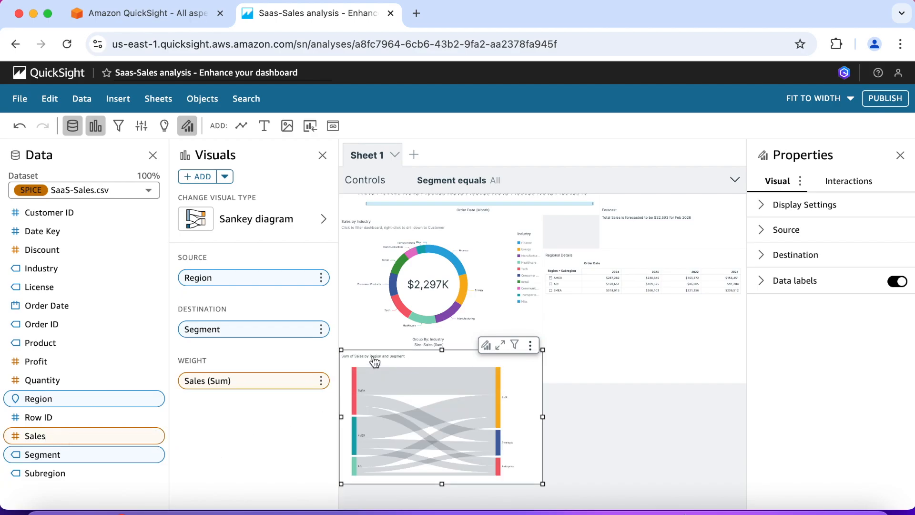
- Set the Sankey diagram's title to "Sales Sankey" and save it
double_click(391, 360)
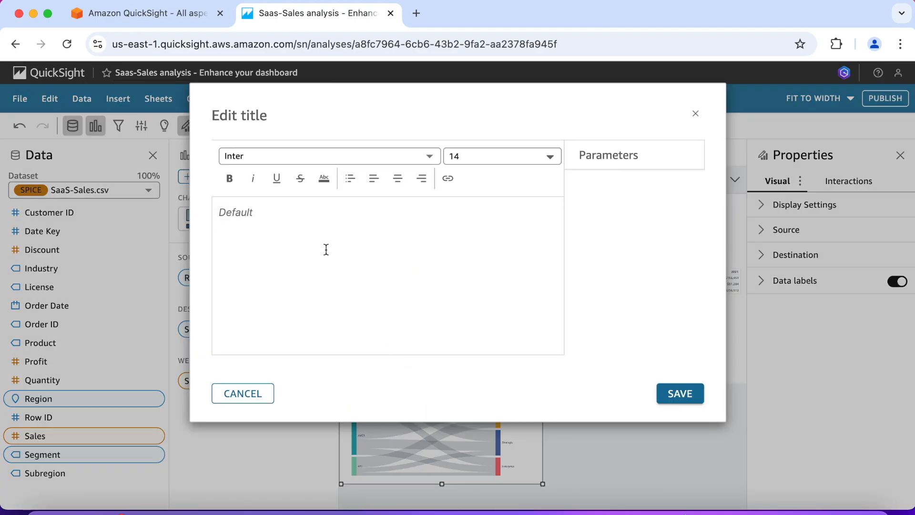
text(SALES)
key(BackSpace)
key(BackSpace)
key(BackSpace)
key(BackSpace)
text(ales)
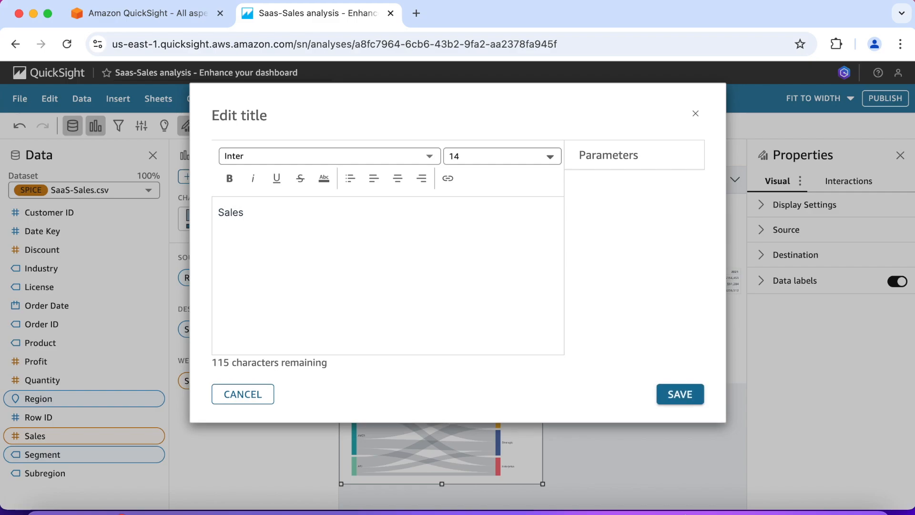
text( Sankey)
click(673, 392)
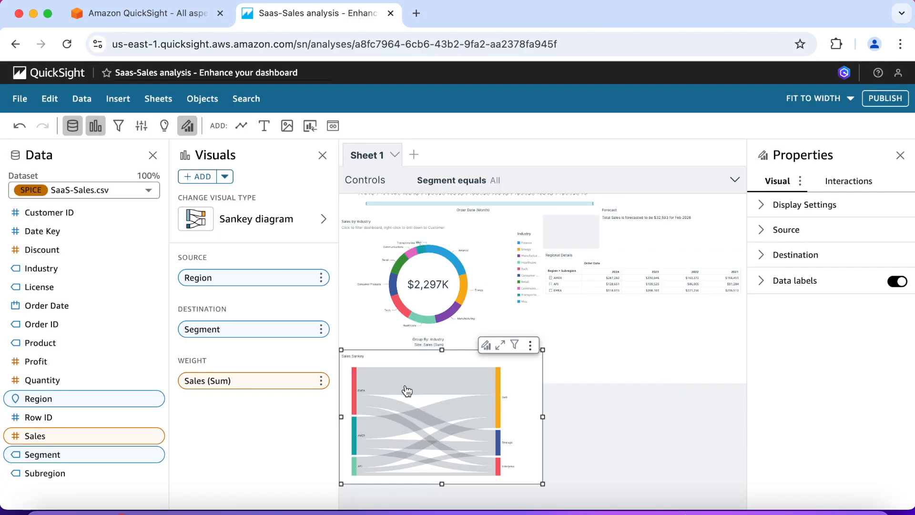
mouse_move(415, 416)
mouse_move(493, 438)
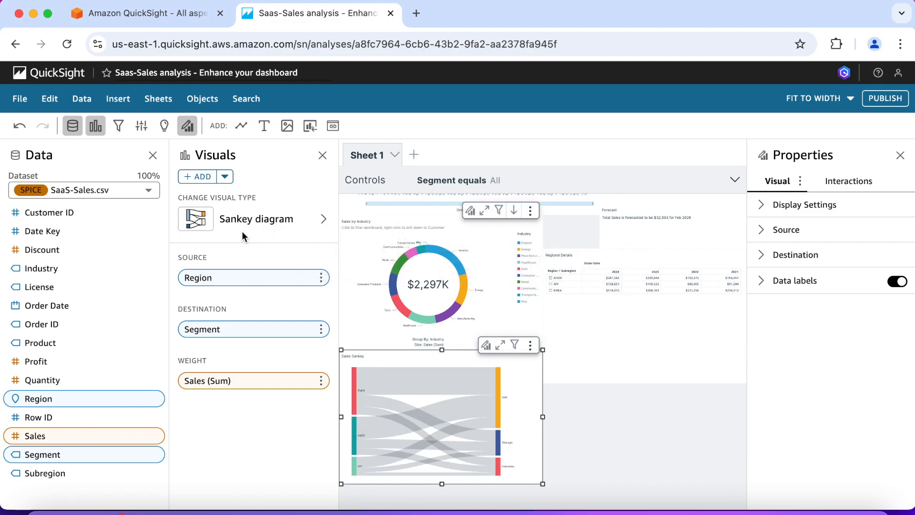
- Add a Points on map visual with Country as the geospatial field and Sales as the size
click(198, 177)
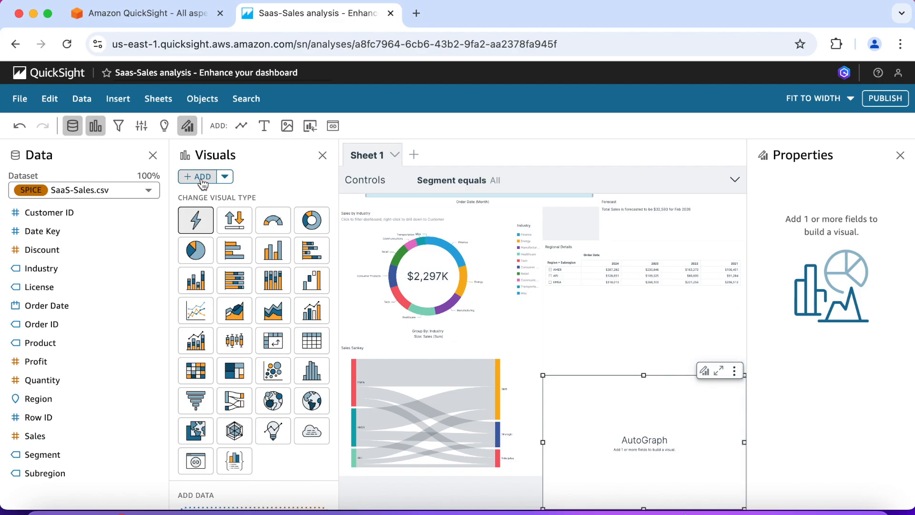
click(273, 402)
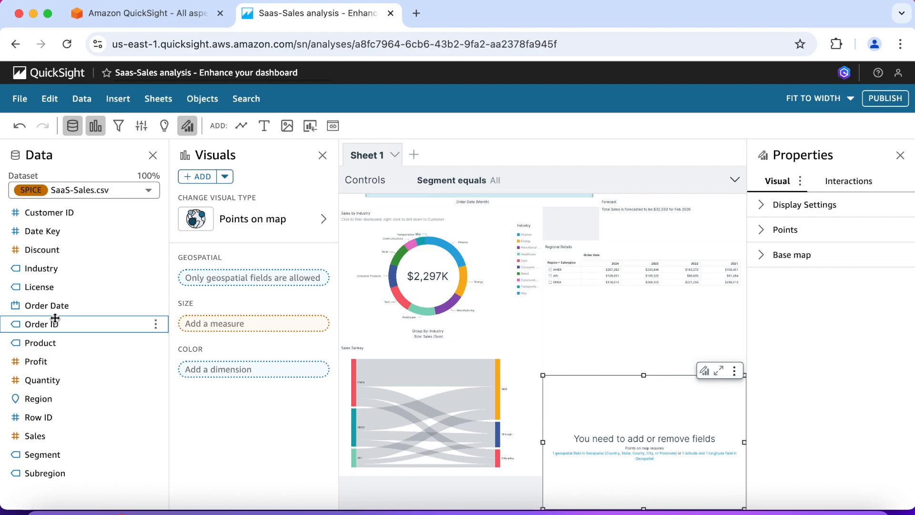
scroll(55, 318, up, 3)
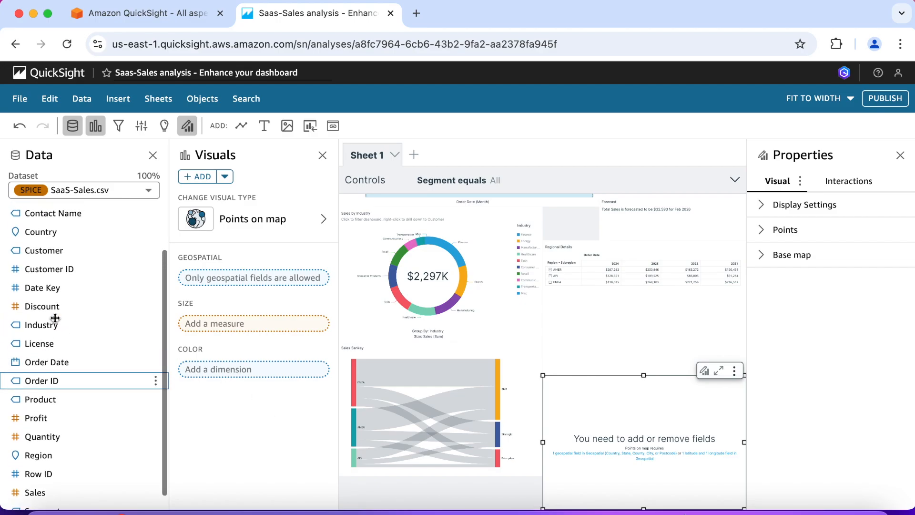
click(58, 237)
scroll(61, 310, down, 2)
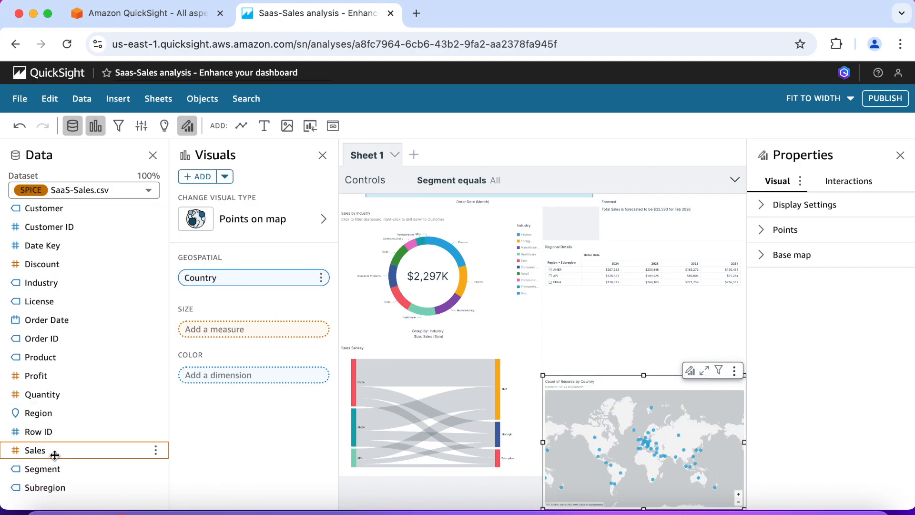
click(55, 454)
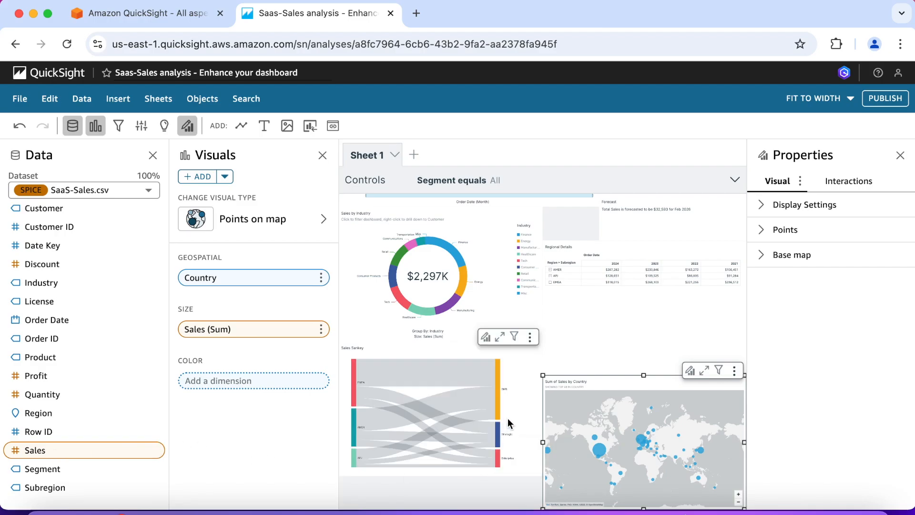
- Set the map visual's title to "Sales by Country" and save it
double_click(573, 384)
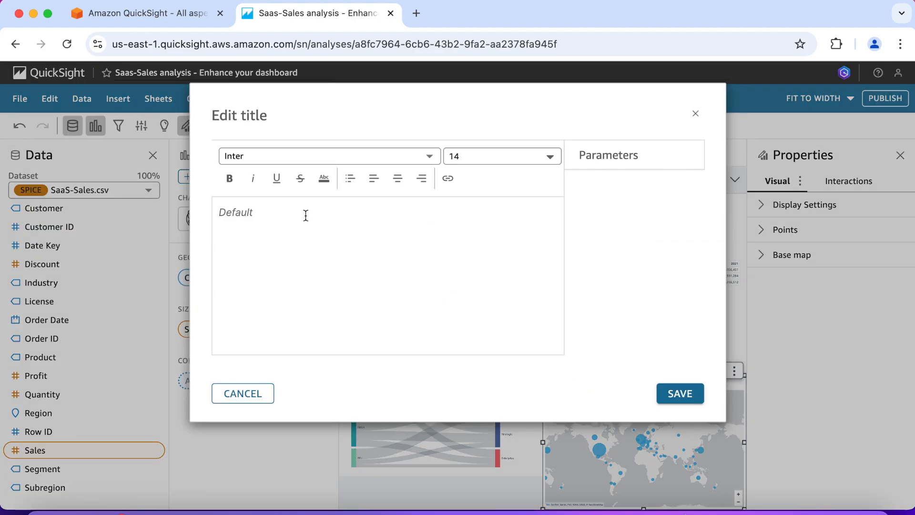
text(Sales by Country)
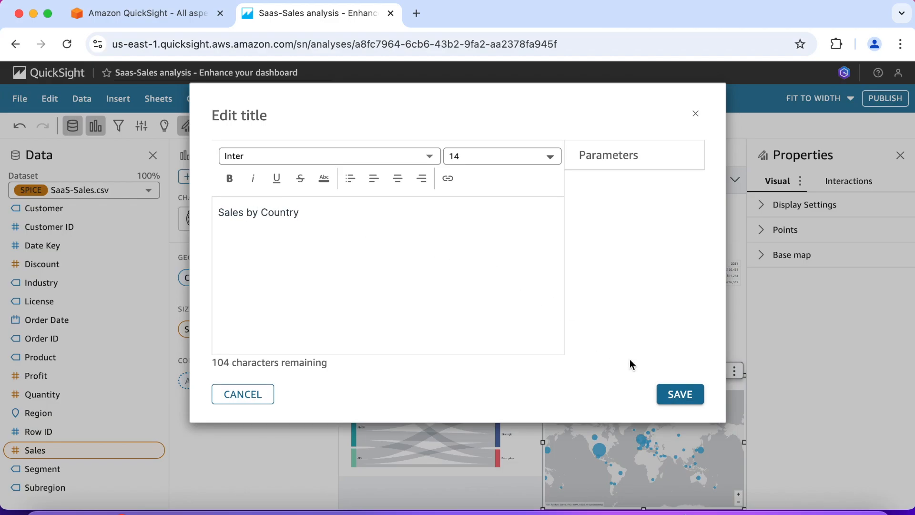
click(677, 394)
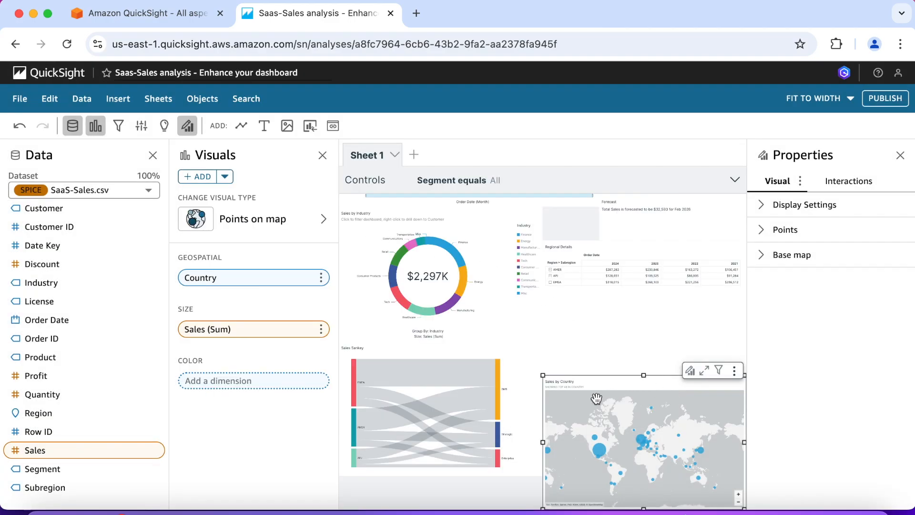
scroll(644, 409, down, 1)
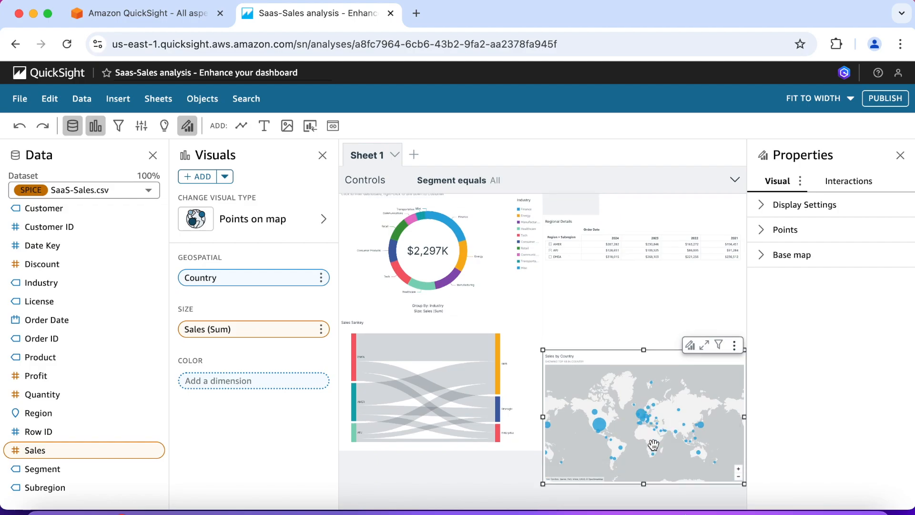
scroll(653, 445, up, 1)
scroll(653, 445, up, 2)
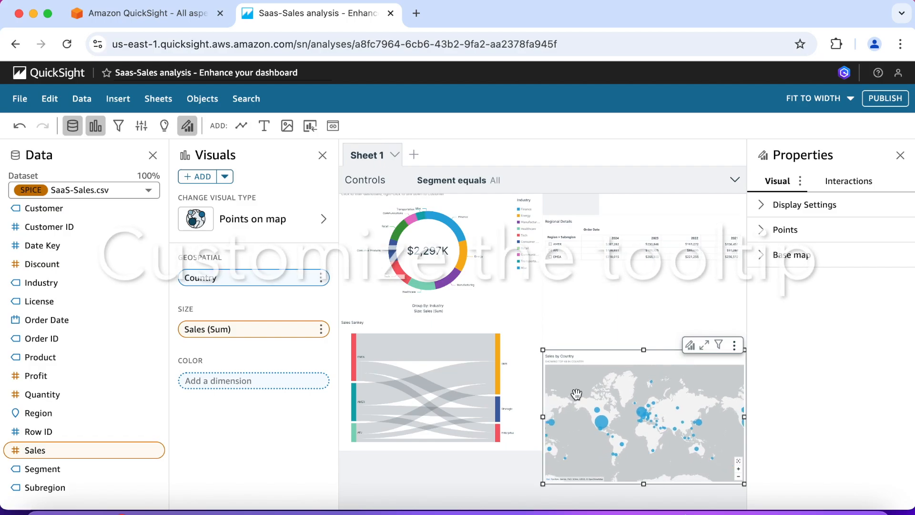
- Show the tooltip settings among the Sales by Country map's interactions
click(860, 183)
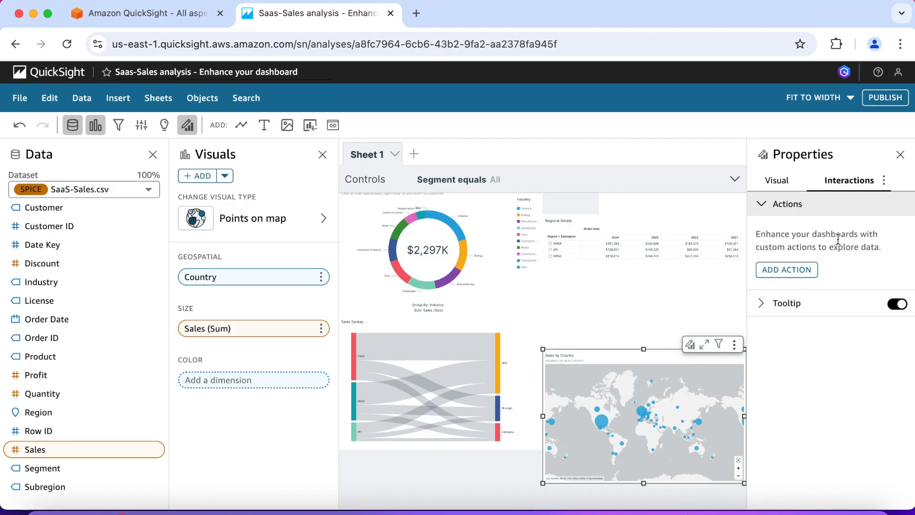
click(761, 310)
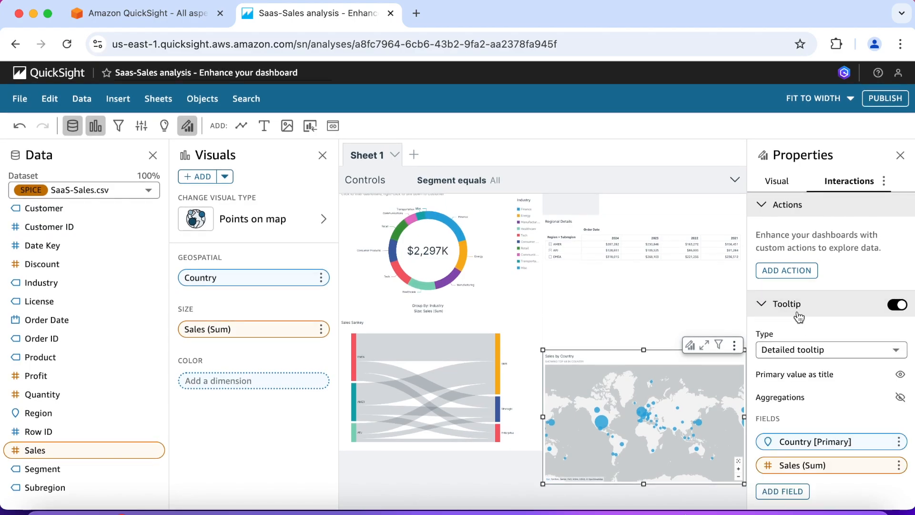
click(794, 271)
scroll(794, 270, down, 2)
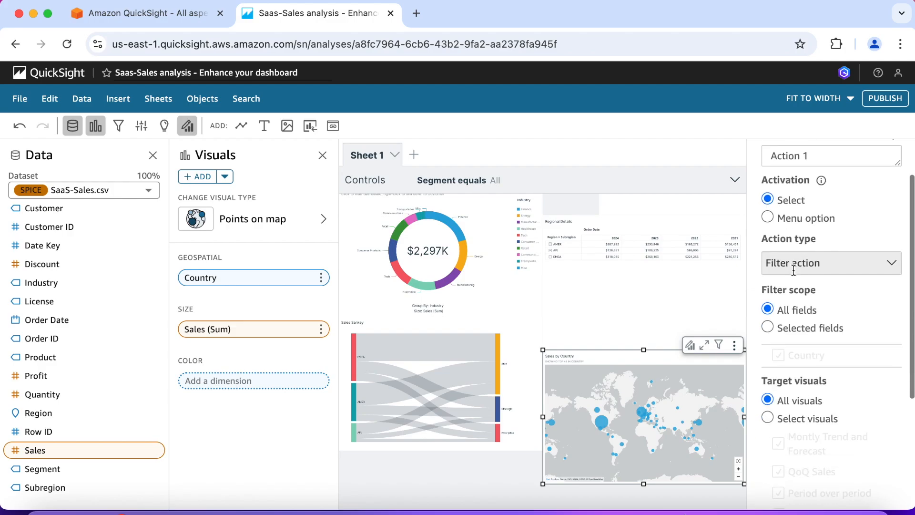
click(891, 243)
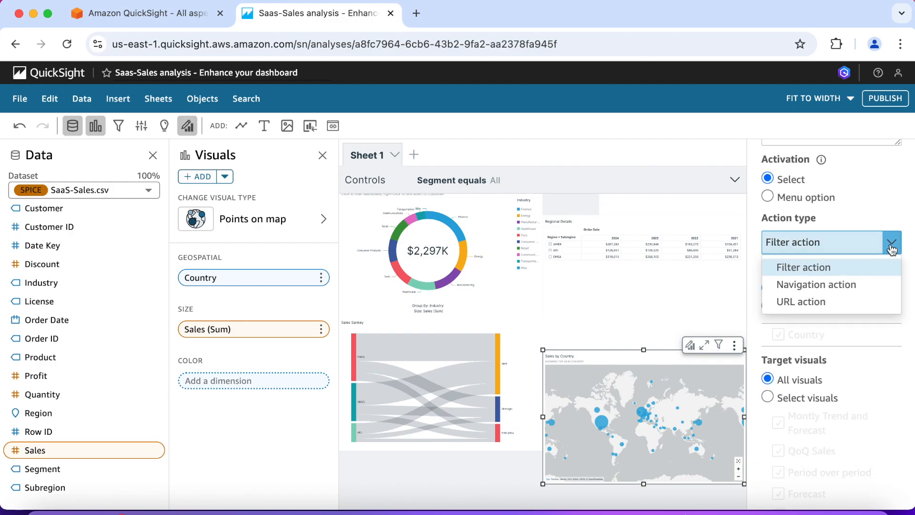
click(891, 244)
scroll(890, 244, up, 3)
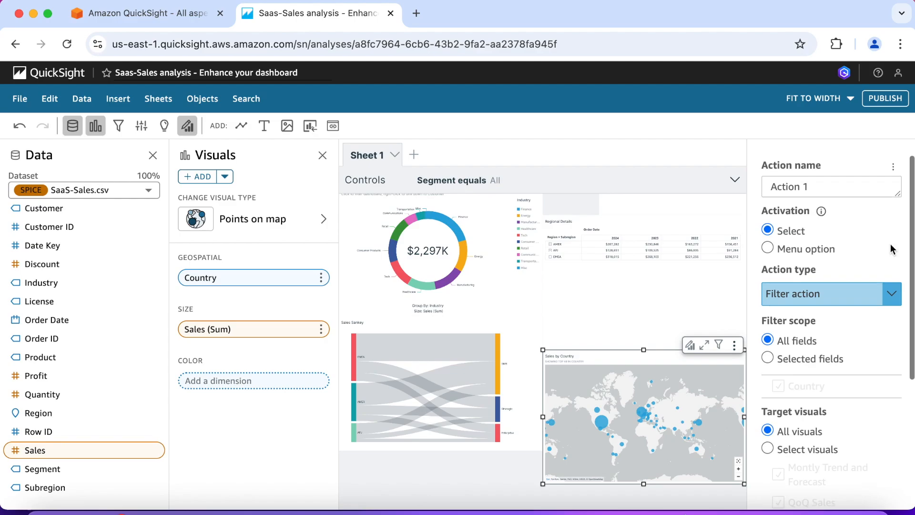
click(762, 155)
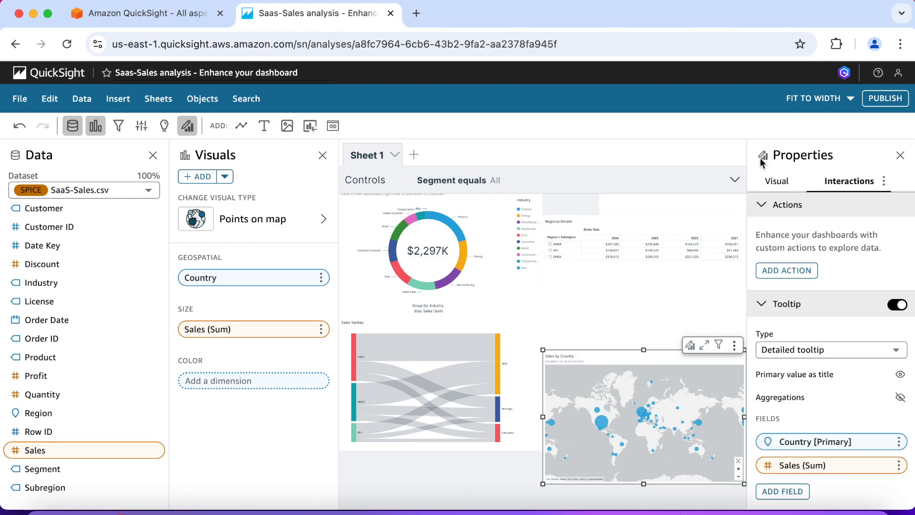
- Add Contact Name to the map's tooltip, labelled "# of Users" with Count distinct as displayed value, and check the tooltip on the map points
scroll(840, 246, down, 1)
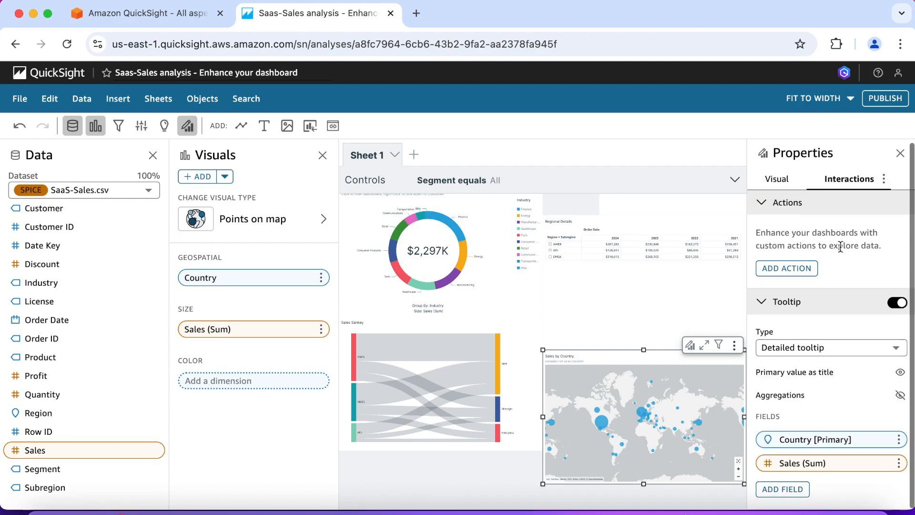
click(787, 493)
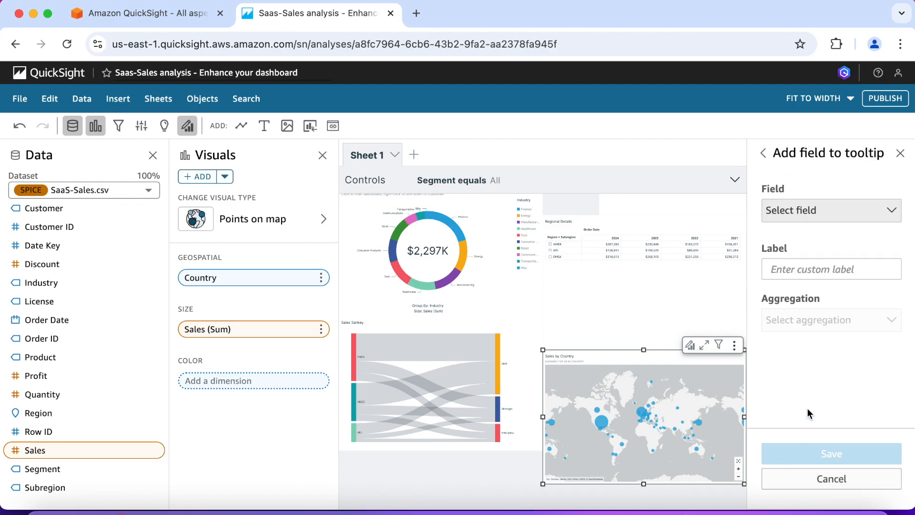
click(891, 210)
click(851, 272)
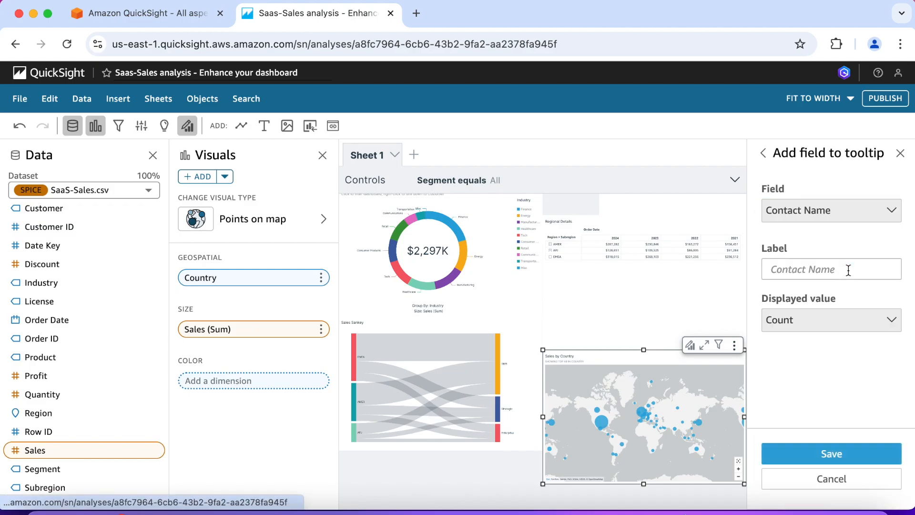
click(819, 269)
text(# of Users)
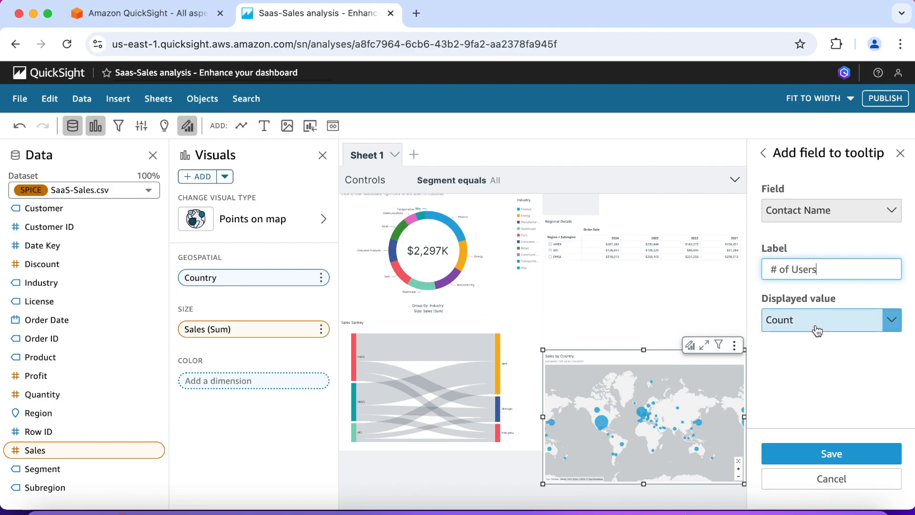
click(890, 326)
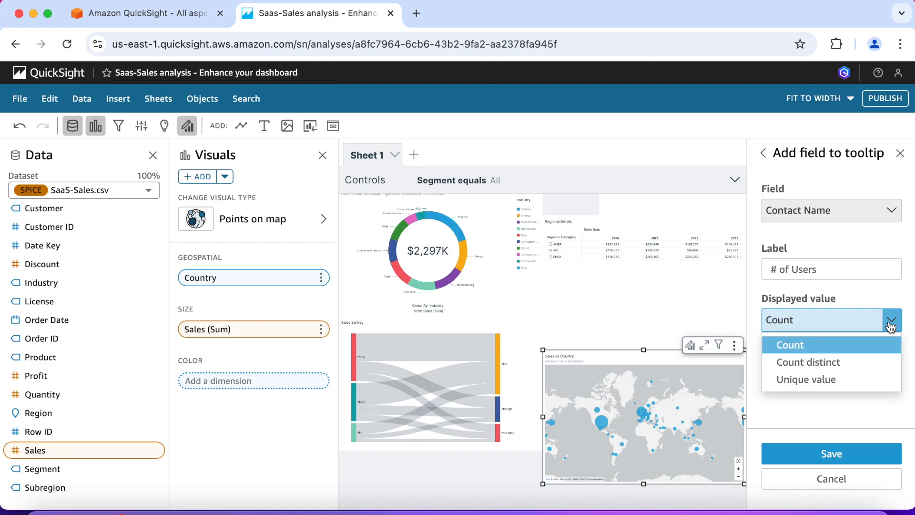
click(860, 358)
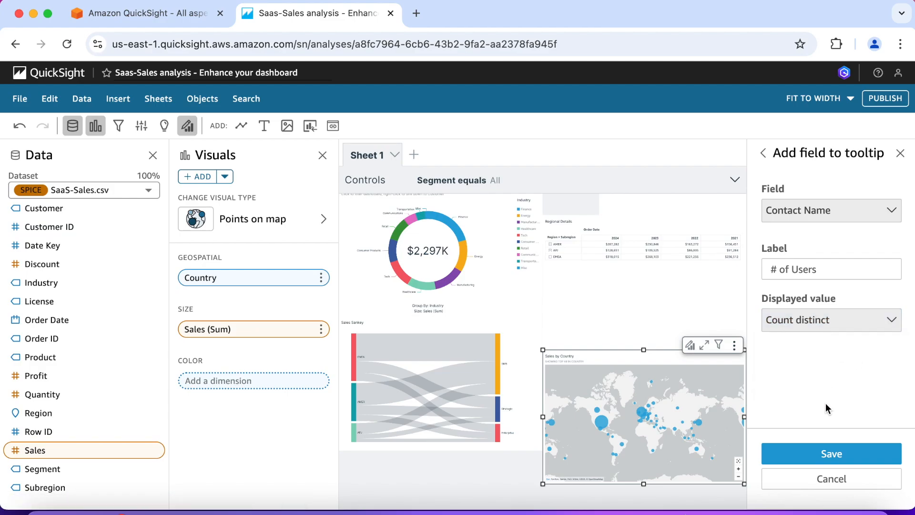
click(829, 453)
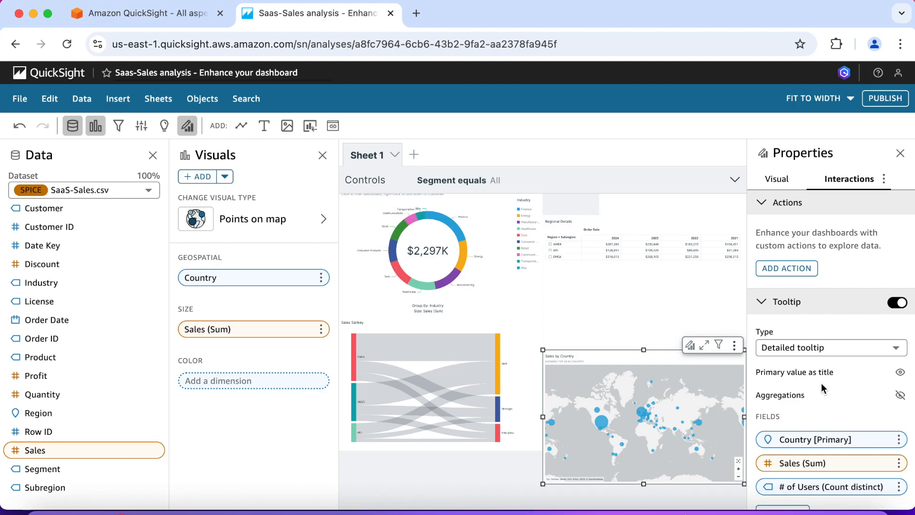
mouse_move(699, 422)
mouse_move(644, 415)
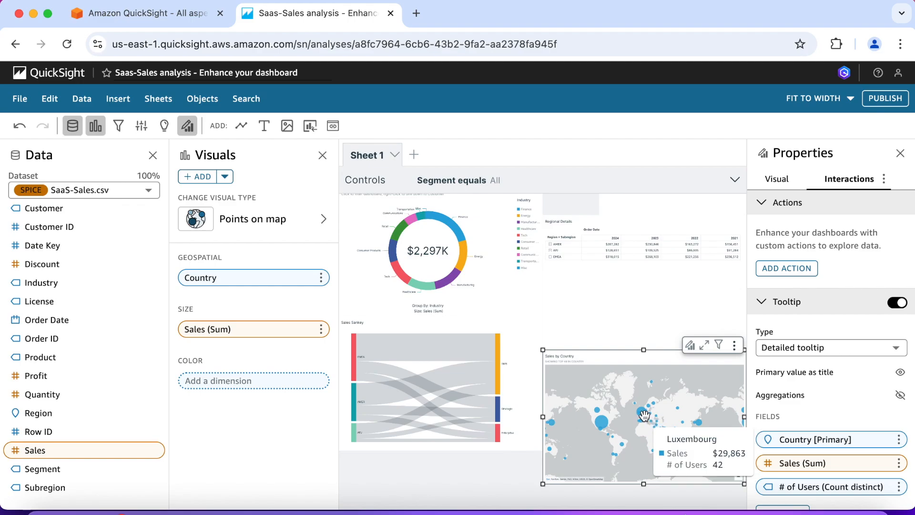
mouse_move(603, 424)
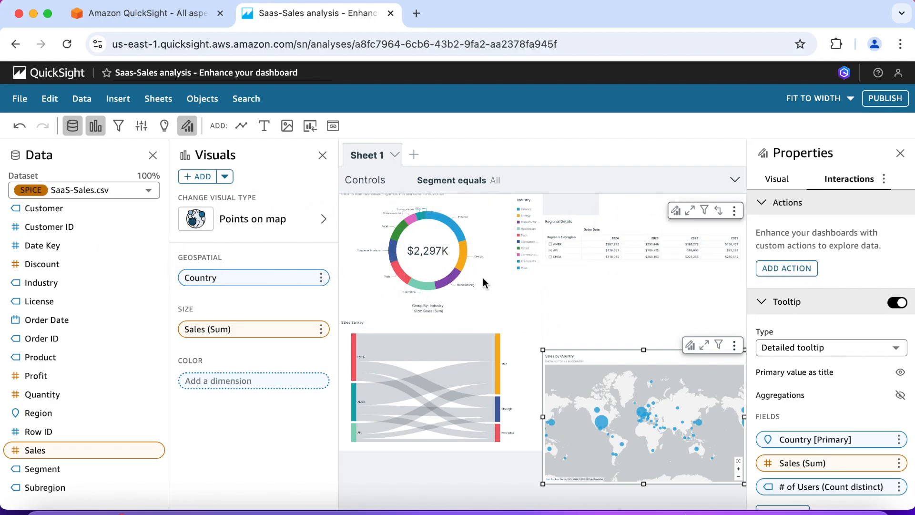
- Rename Sheet 1 as "Summary"
click(158, 100)
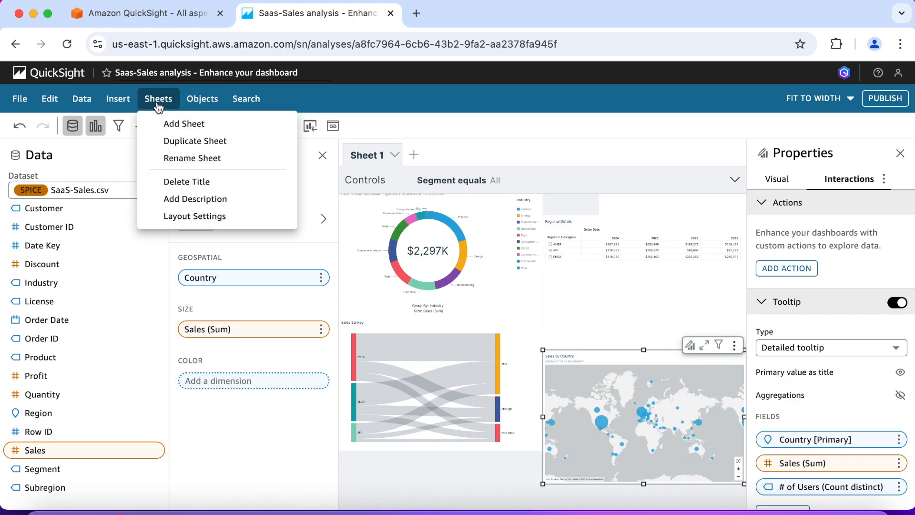
click(162, 103)
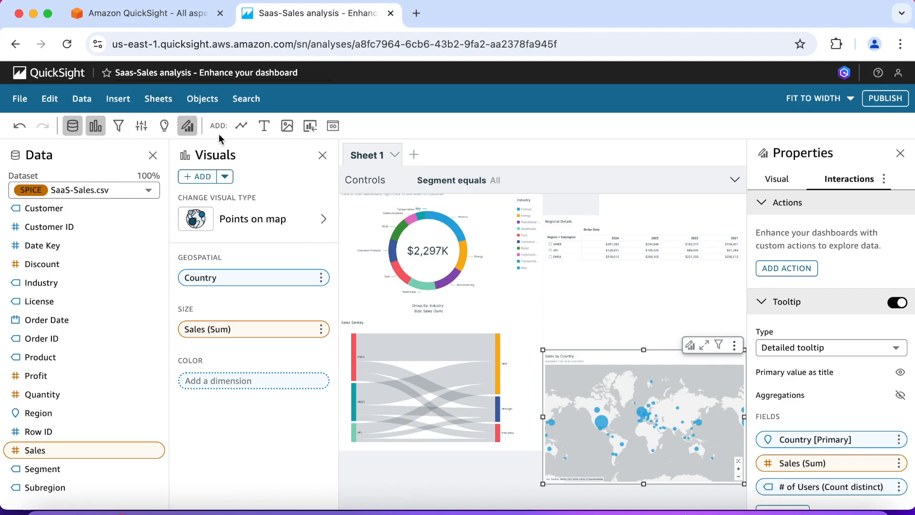
click(395, 156)
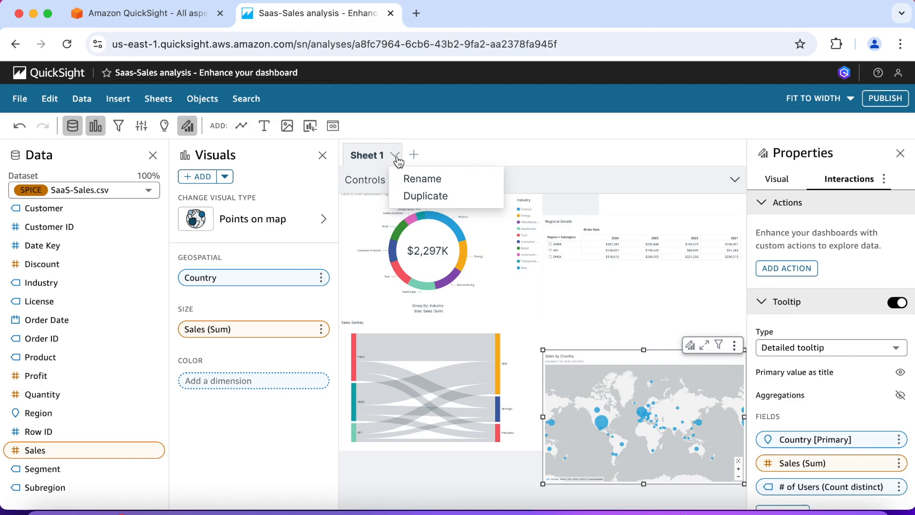
click(420, 179)
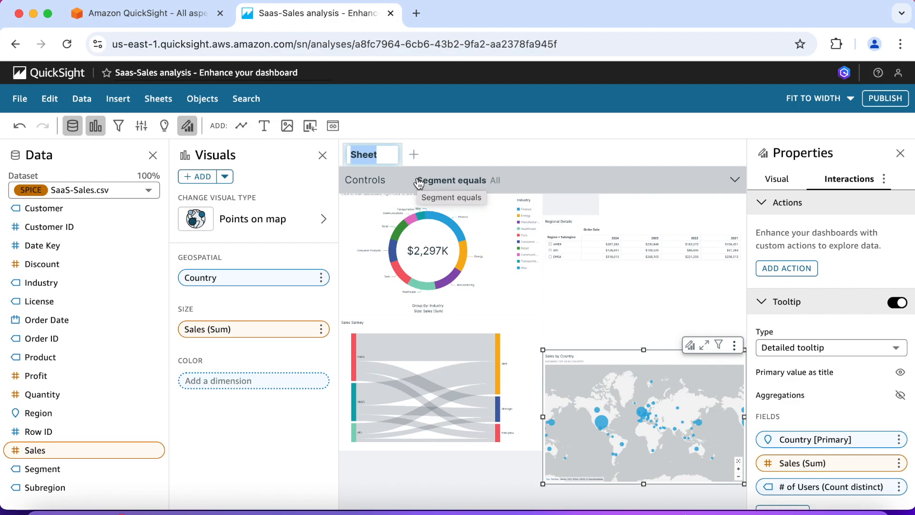
text(Summary)
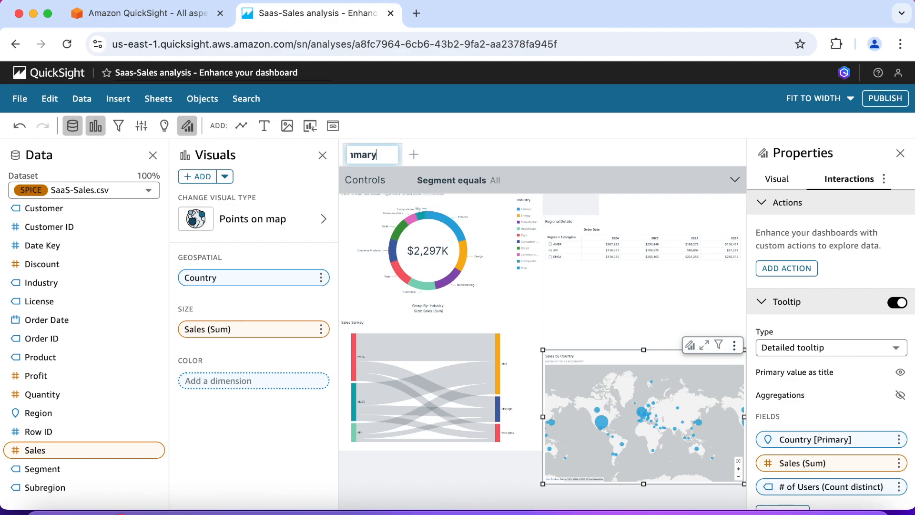
click(427, 131)
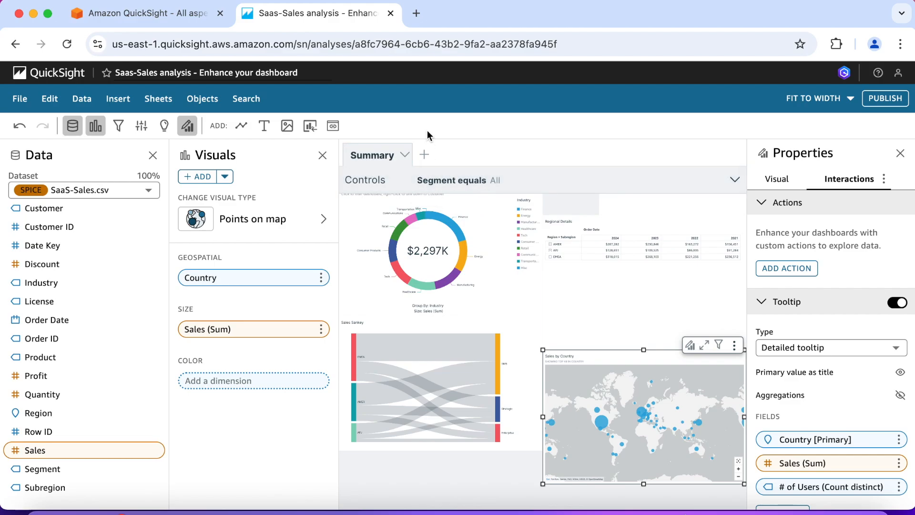
- Add a new interactive sheet with Tiled layout optimized for 1600px and rename it "Details"
click(426, 155)
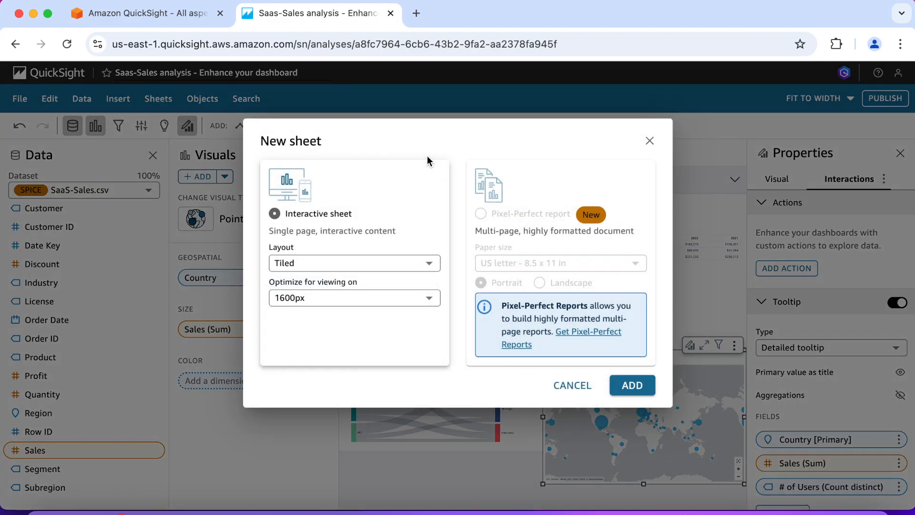
click(628, 386)
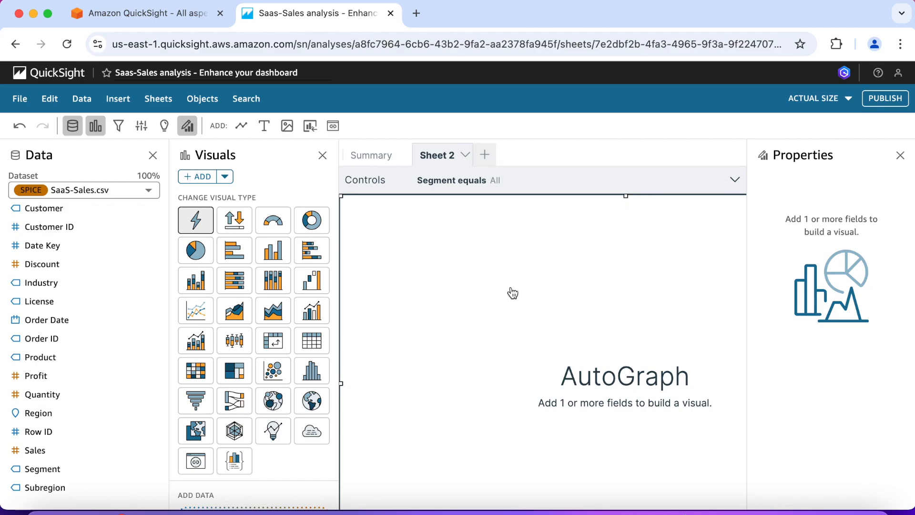
click(465, 156)
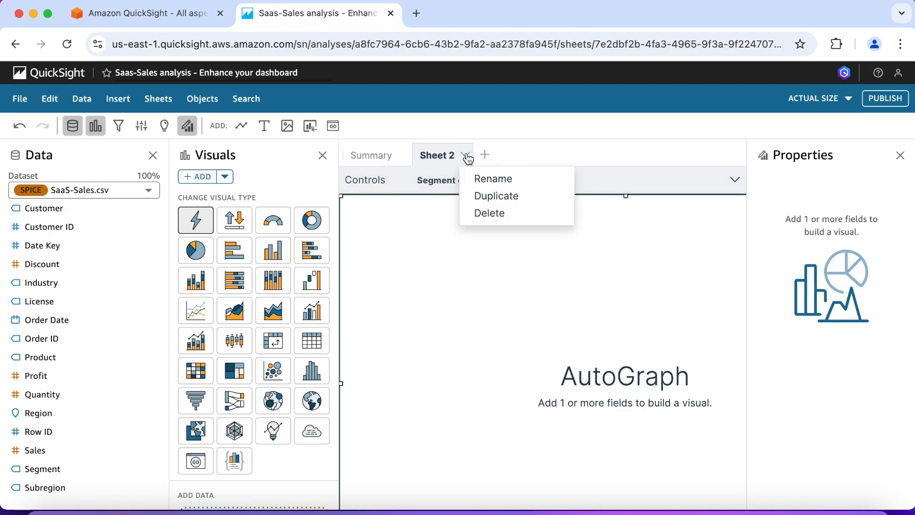
click(480, 178)
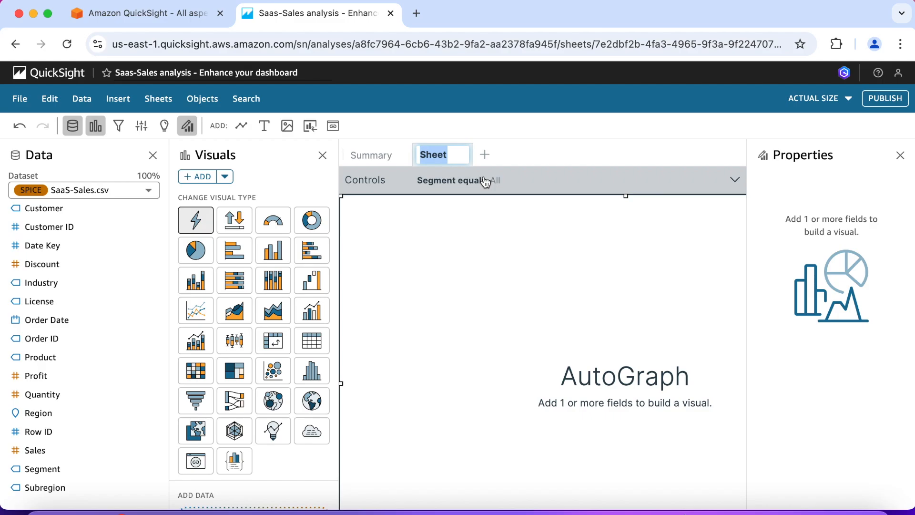
text(Details)
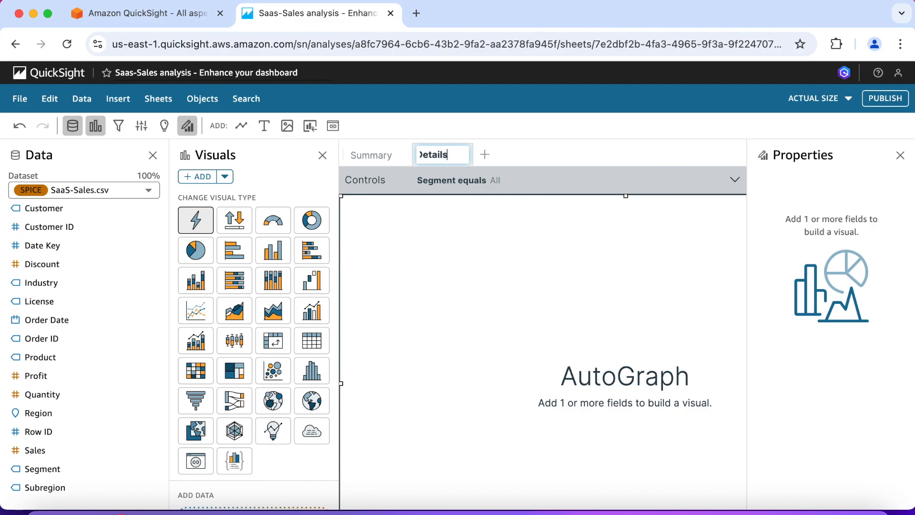
click(509, 137)
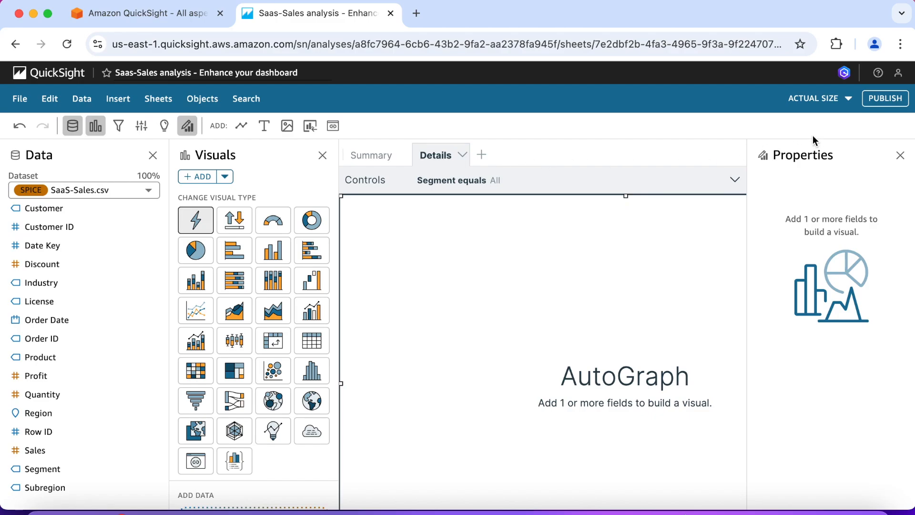
- Set the Details sheet view to Fit to width and change the empty AutoGraph visual to a Table
click(850, 101)
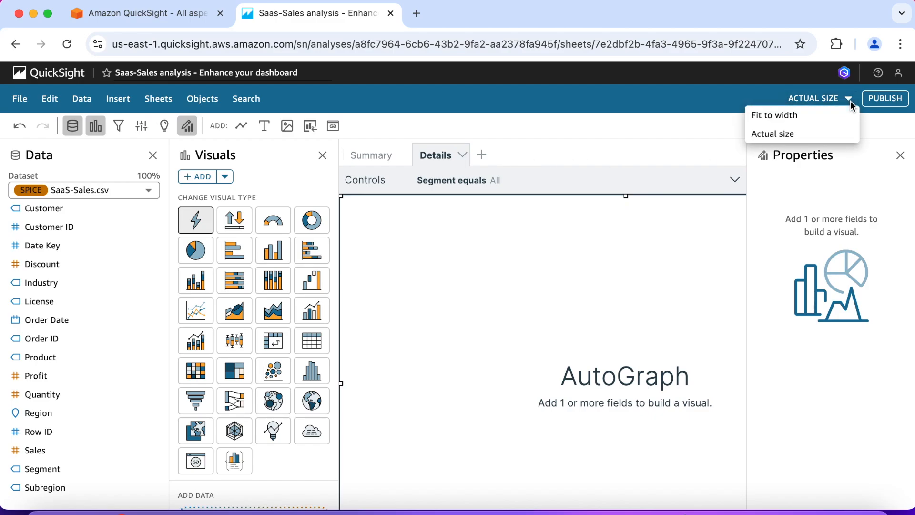
click(787, 116)
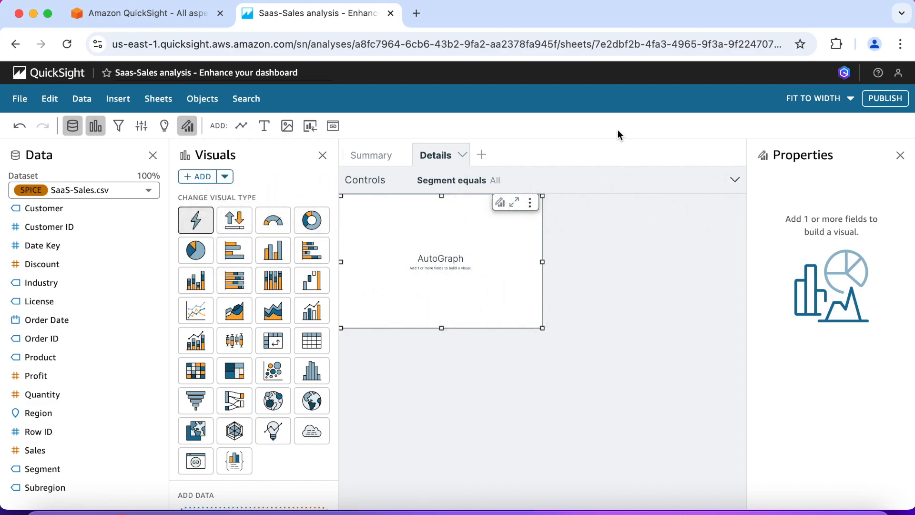
click(312, 341)
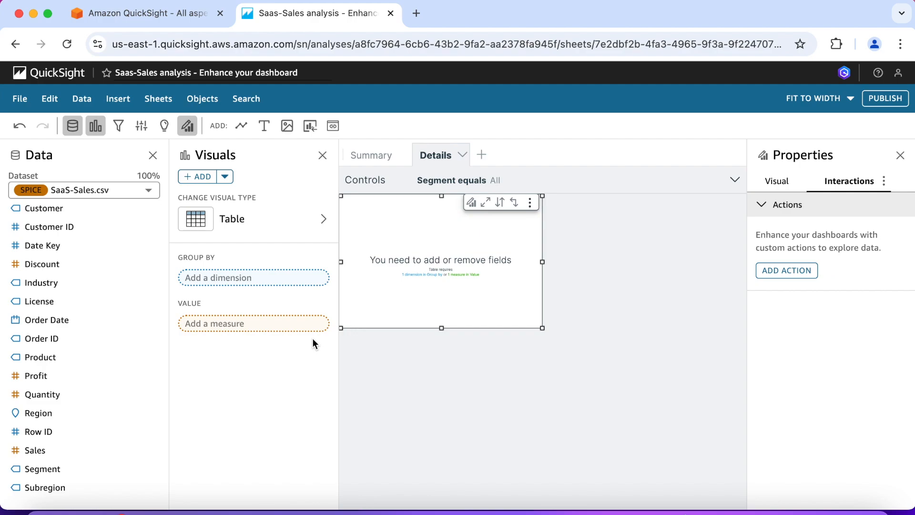
- Group the table by Order ID, Order Date, Contact Name, Country, Customer, Industry and Product, in that order
click(65, 341)
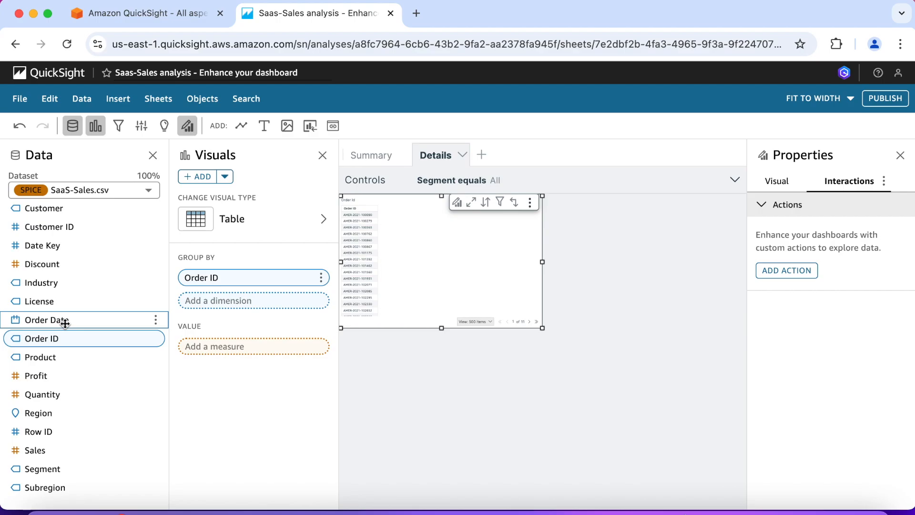
click(65, 323)
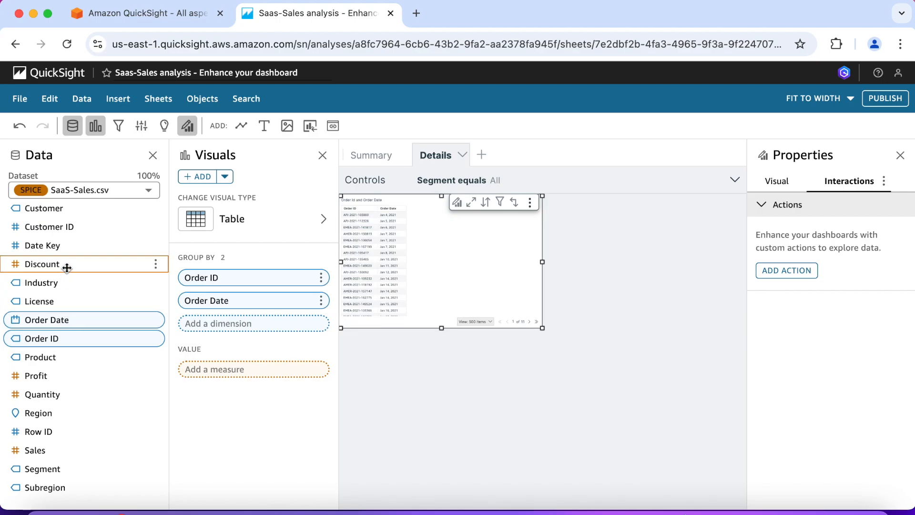
scroll(67, 267, up, 3)
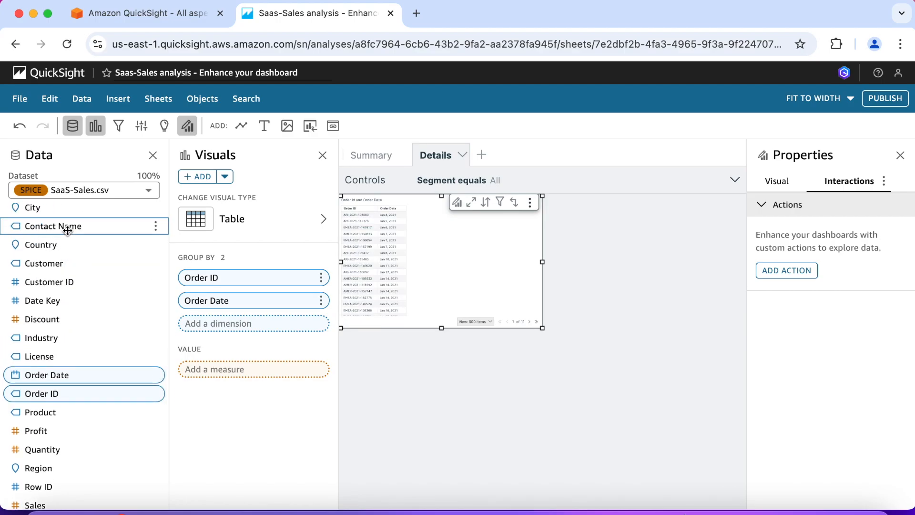
click(67, 231)
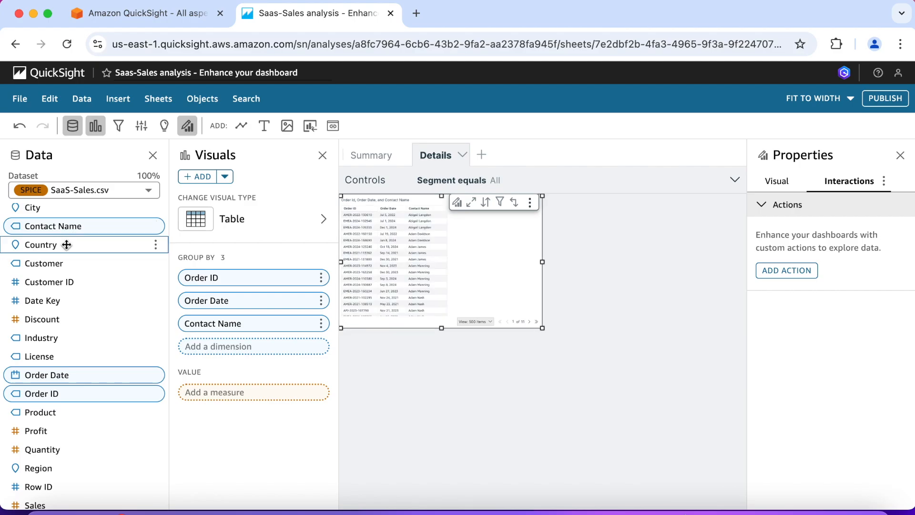
click(66, 245)
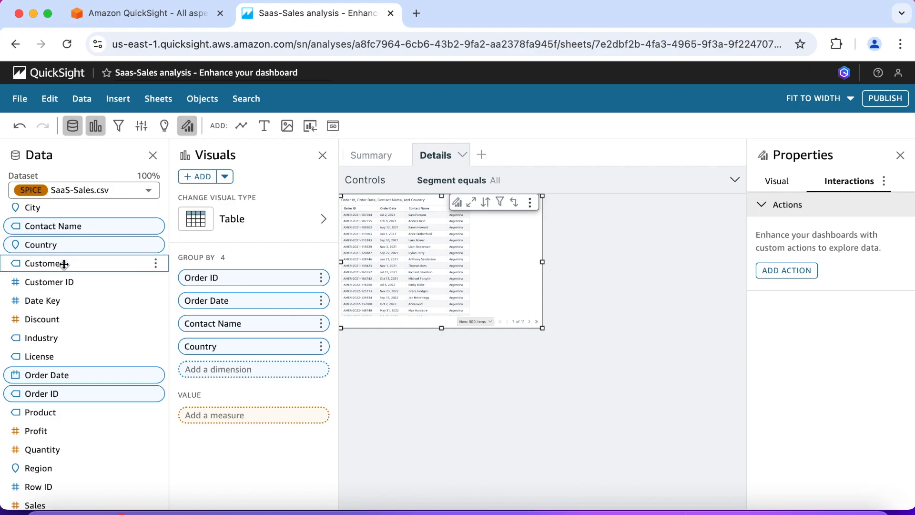
click(64, 263)
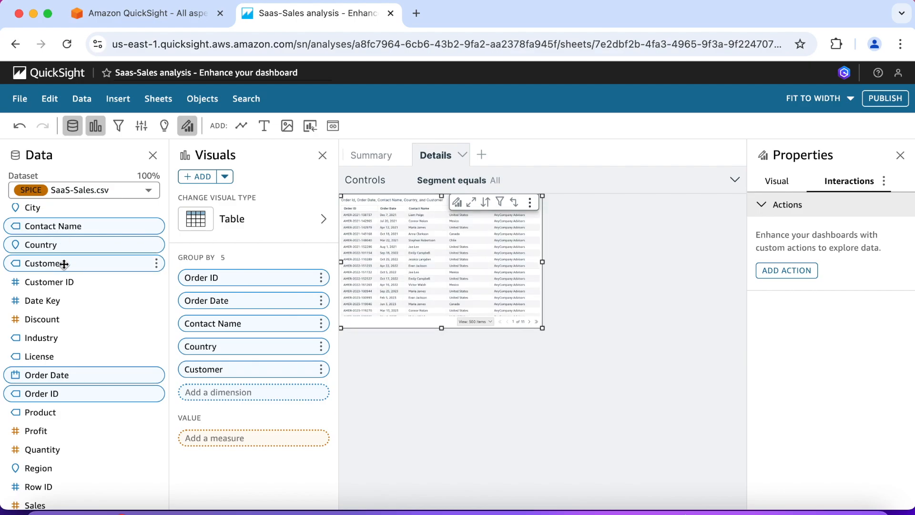
click(56, 337)
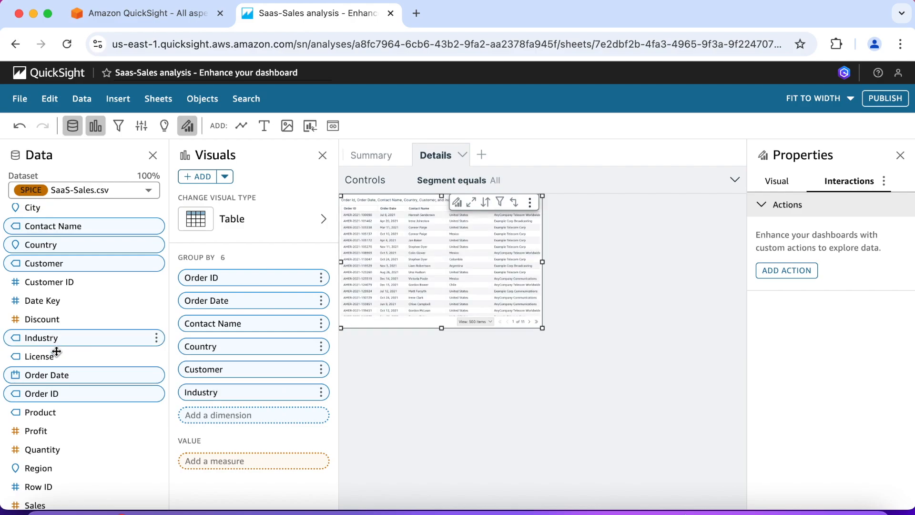
click(53, 414)
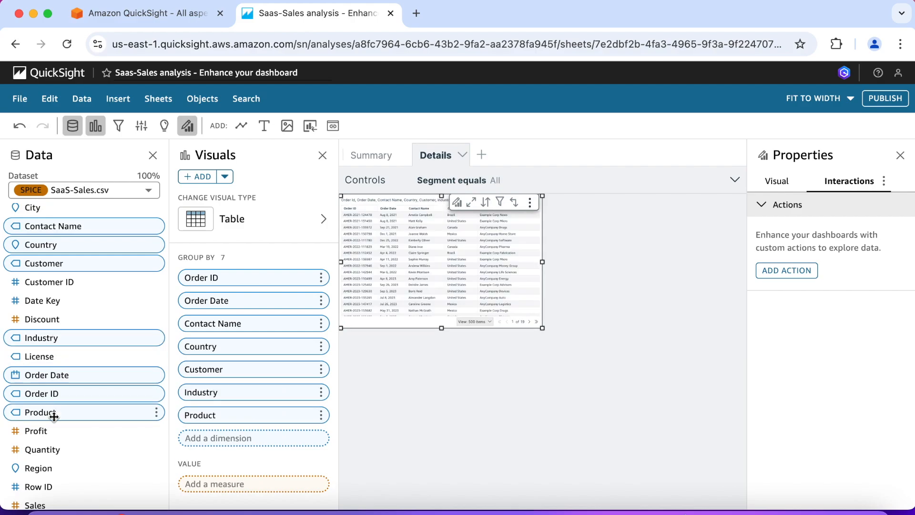
- Add Discount, Sales and Profit as the table's values
click(71, 322)
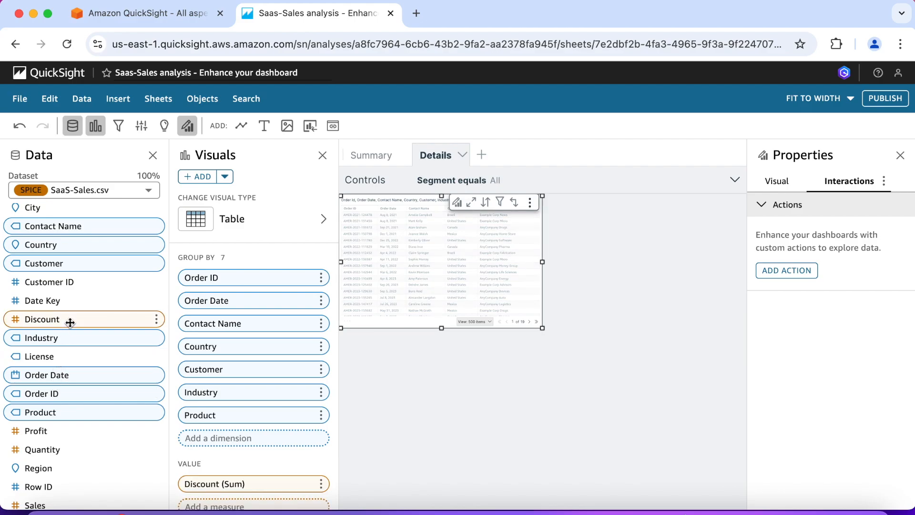
scroll(70, 322, down, 3)
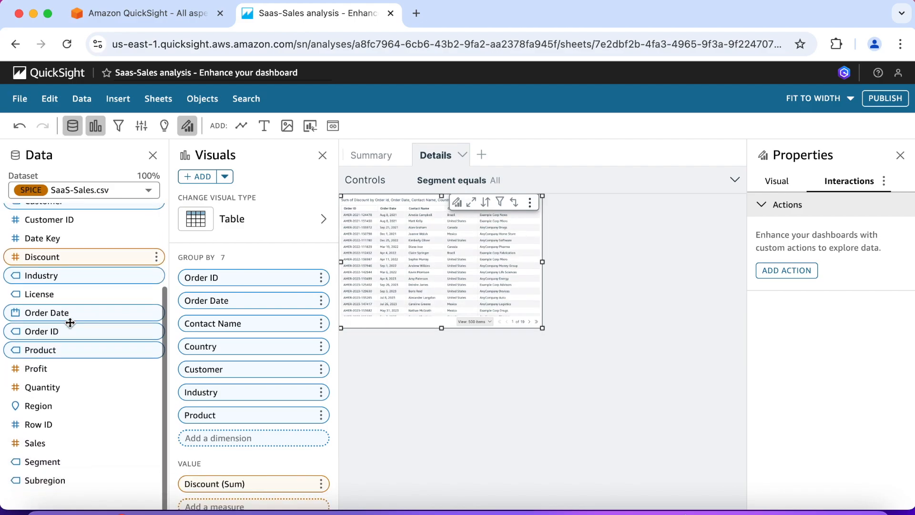
click(49, 438)
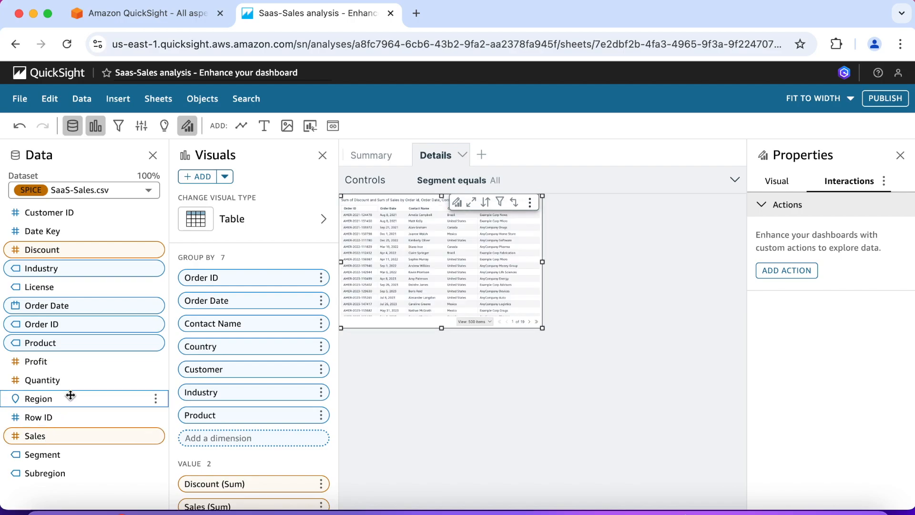
scroll(74, 390, up, 1)
click(58, 375)
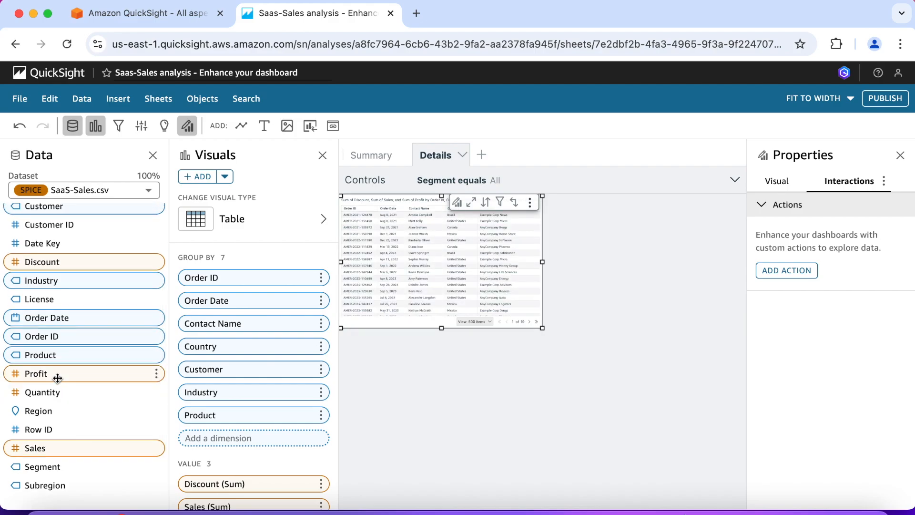
scroll(253, 352, down, 2)
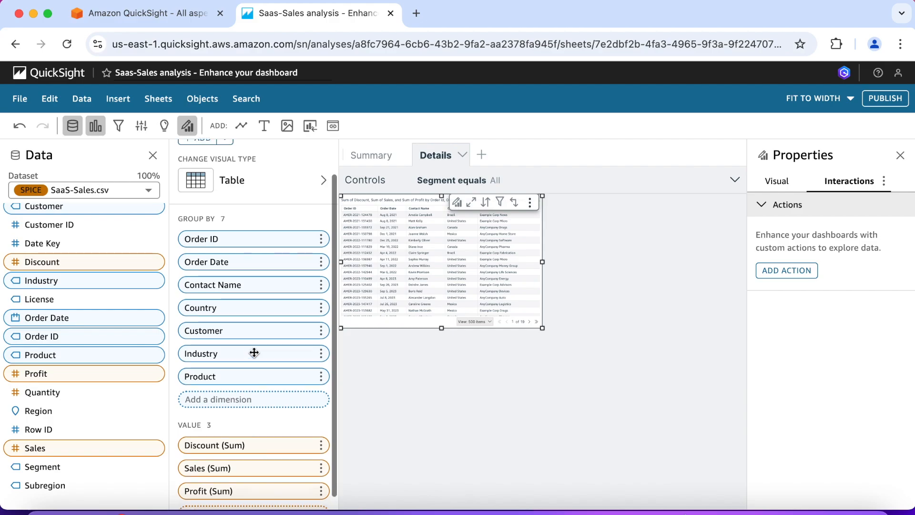
scroll(254, 352, up, 1)
- Widen the table to the full sheet width and title it "Order Details"
drag(544, 262, 747, 258)
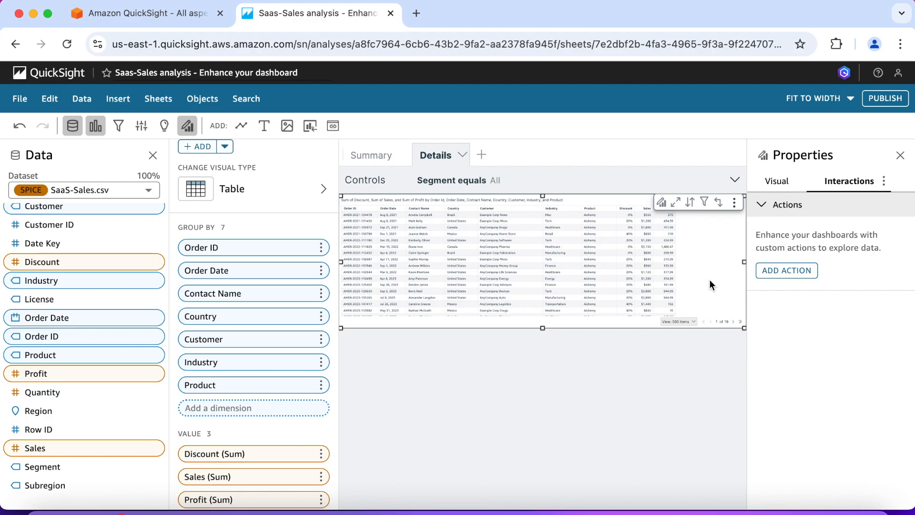
click(442, 204)
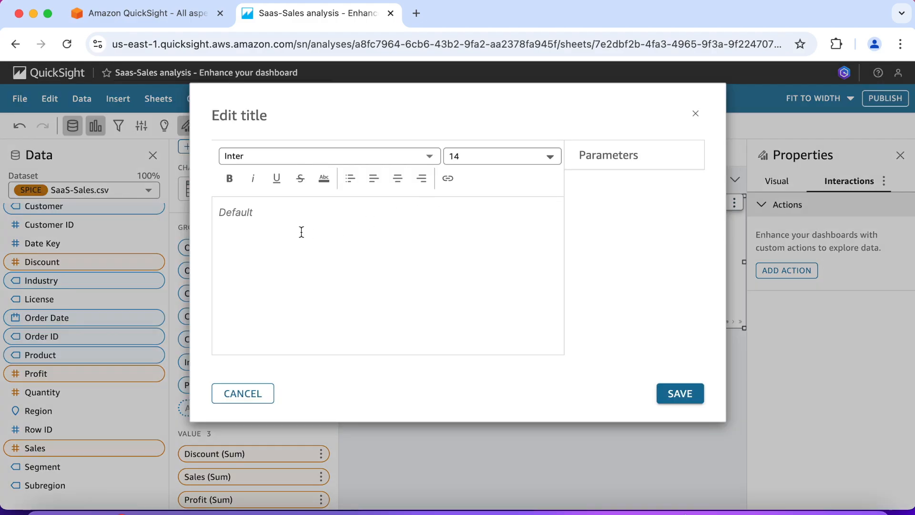
text(Order Details)
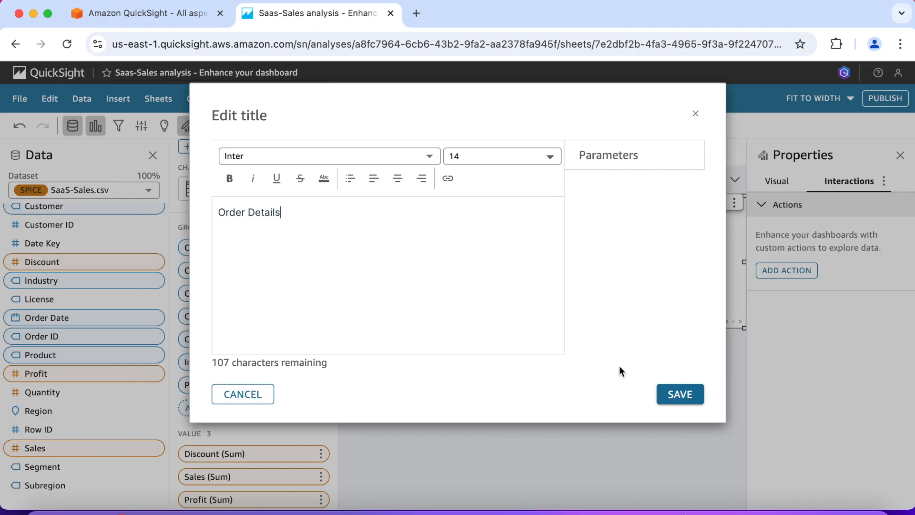
click(676, 390)
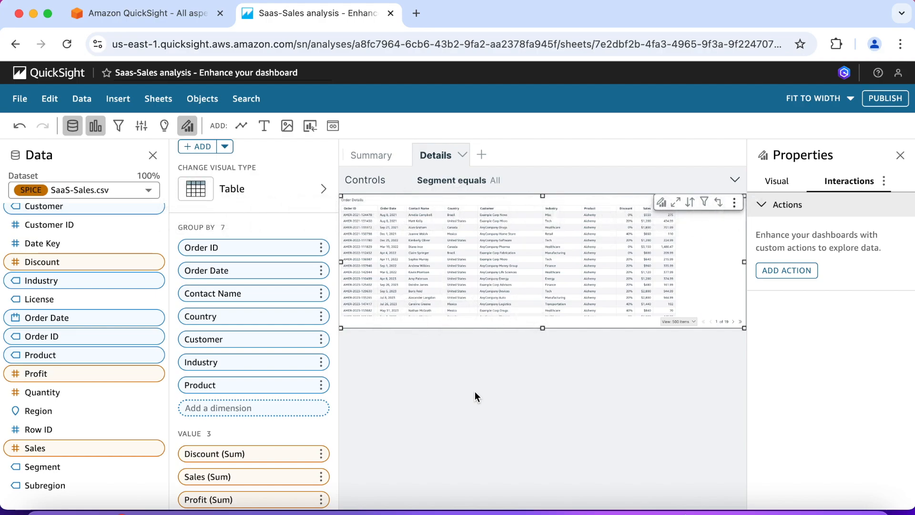
- Set the aggregation of the table's Discount value to Average
scroll(245, 386, down, 1)
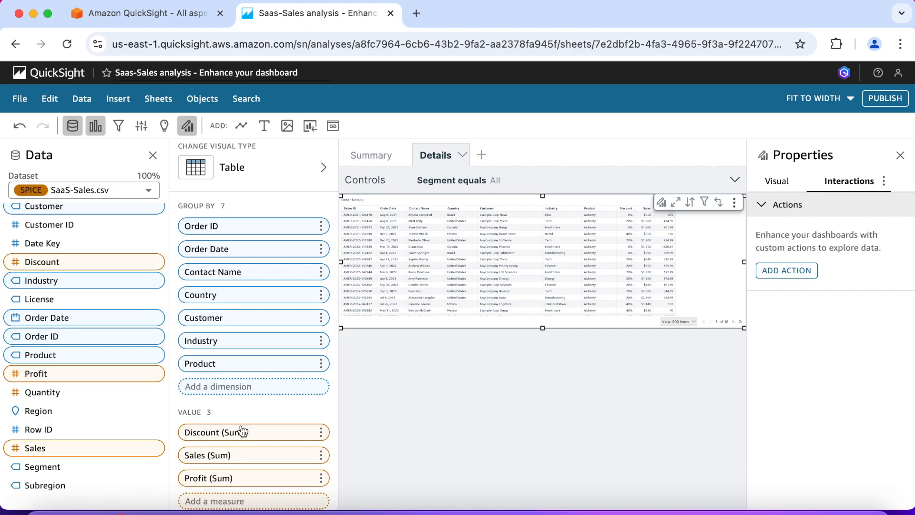
click(320, 432)
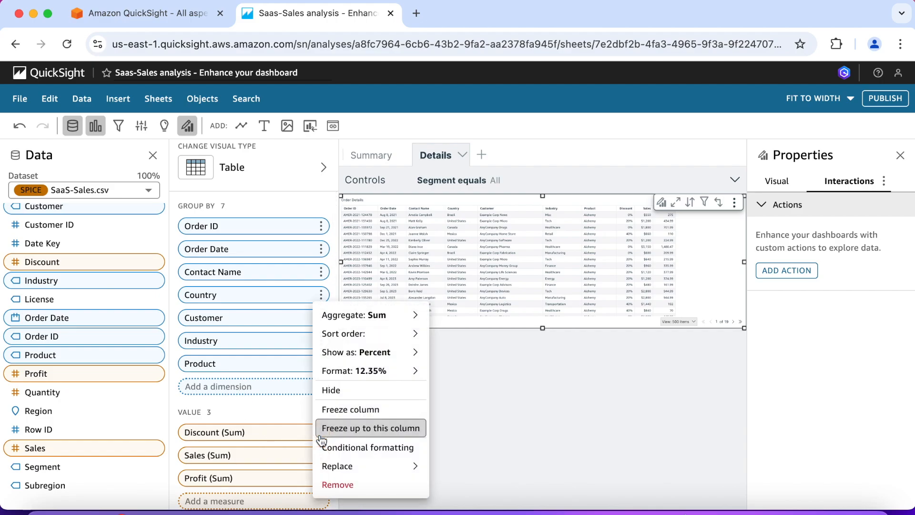
mouse_move(388, 319)
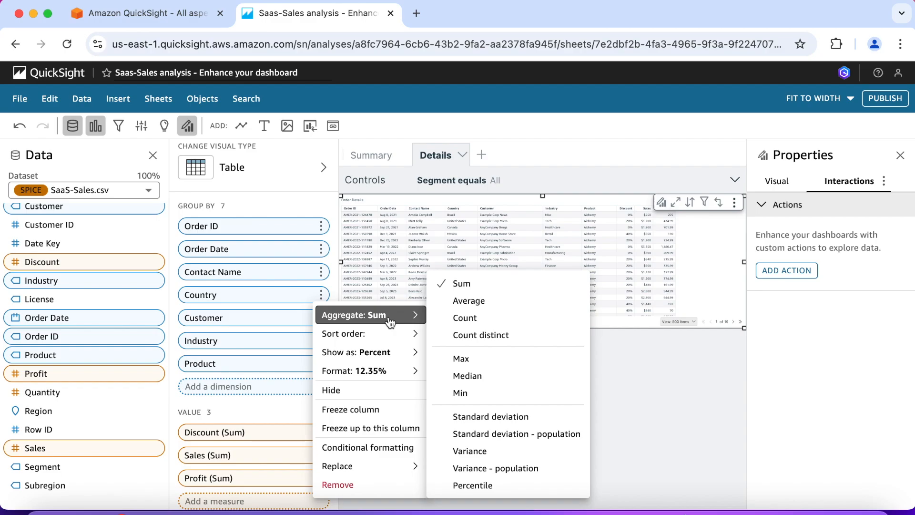
click(481, 304)
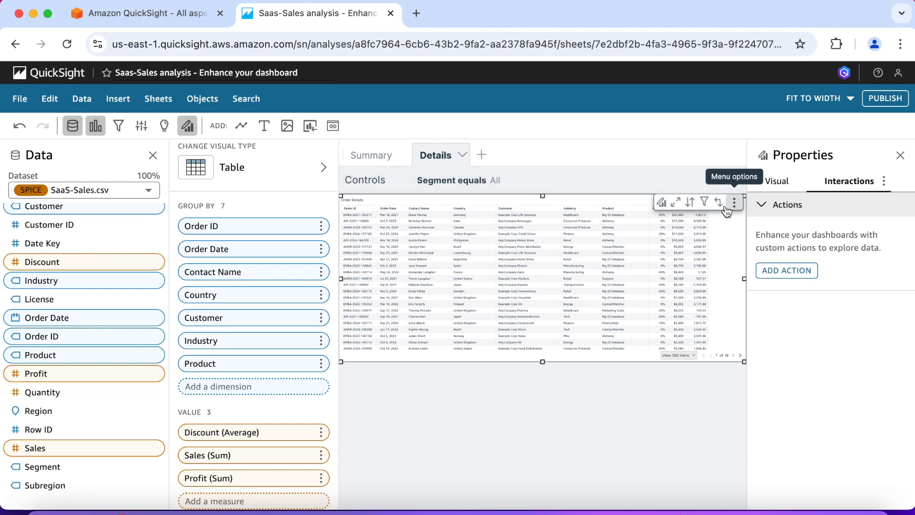
- Maximize the Order Details table and bring its Discount, Sales and Profit columns into view
click(676, 203)
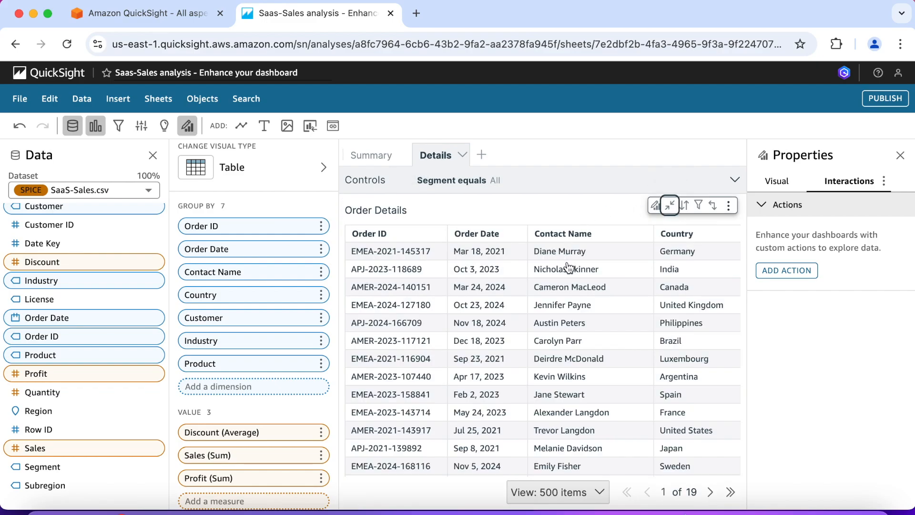
scroll(568, 267, right, 5)
scroll(567, 267, right, 10)
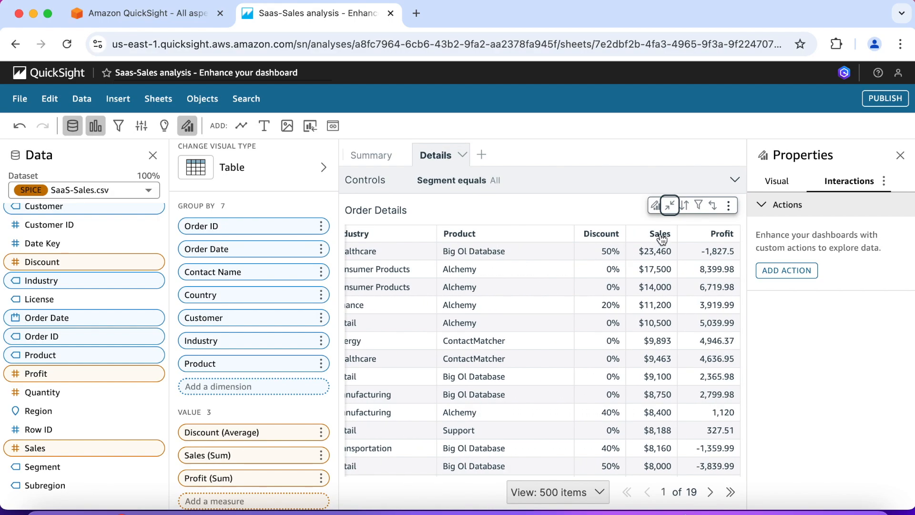
- Sort the Order Details table by Sales in ascending order and check the sort order in the Sales field's settings
click(660, 234)
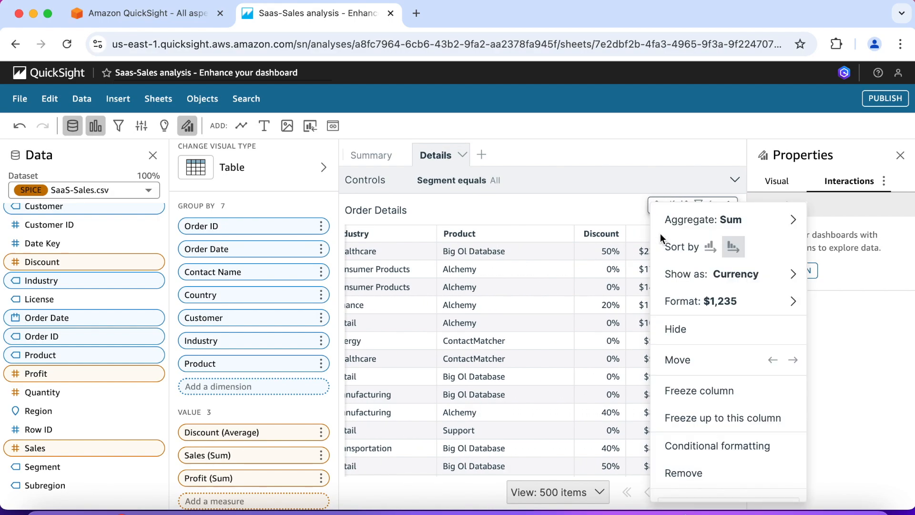
click(709, 248)
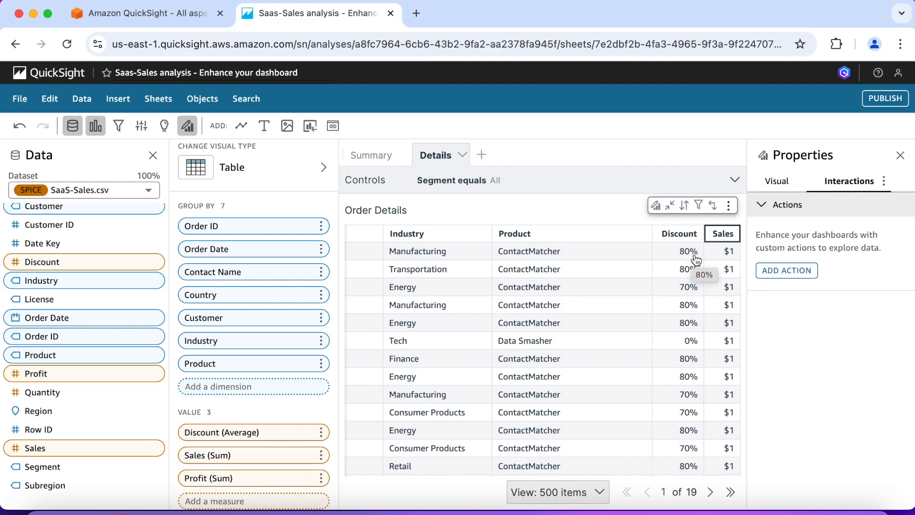
click(322, 456)
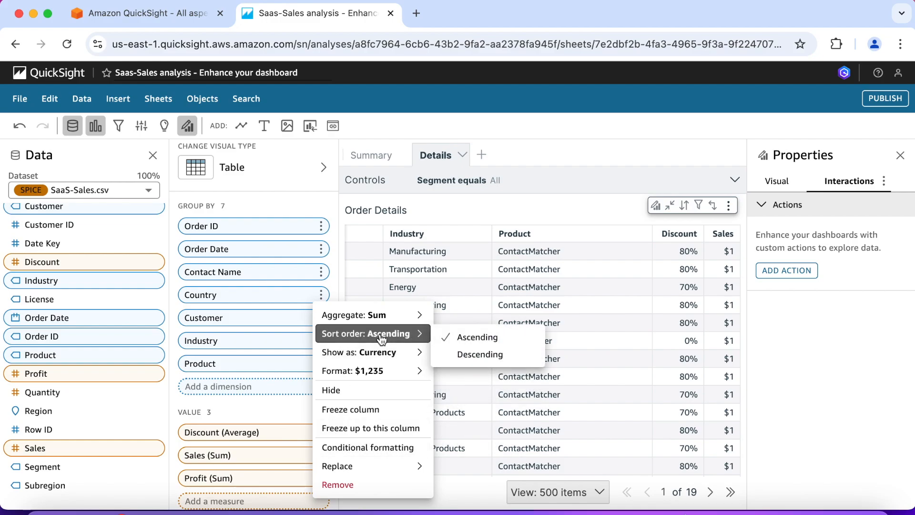
click(724, 236)
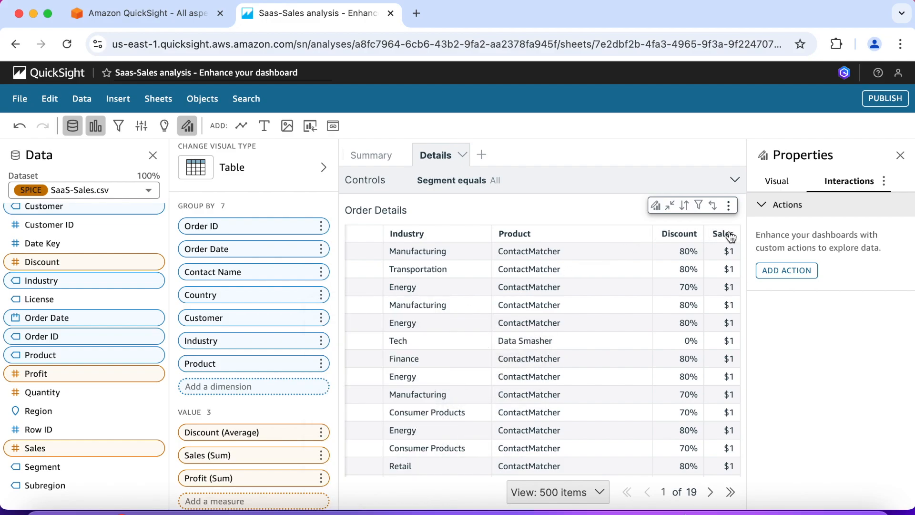
- Sort the Order Details table by Sales in descending order and check the Sales field's sort setting
click(724, 241)
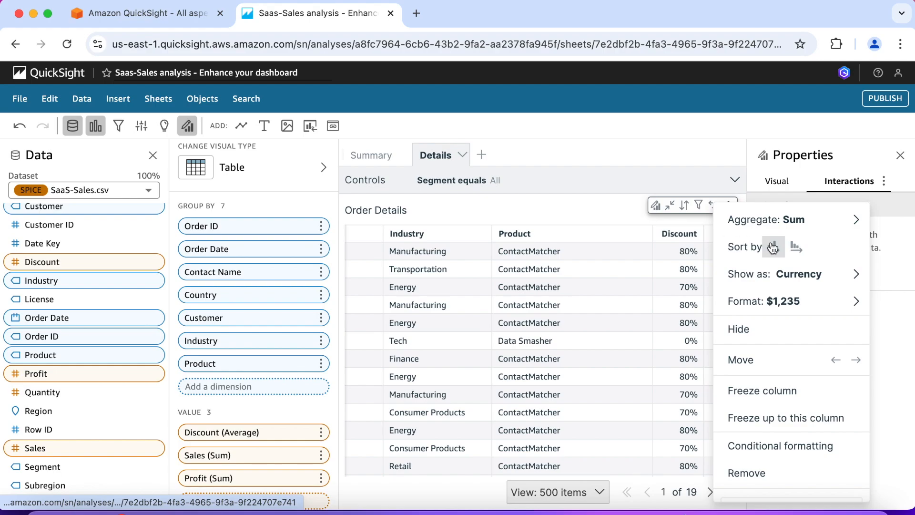
click(796, 247)
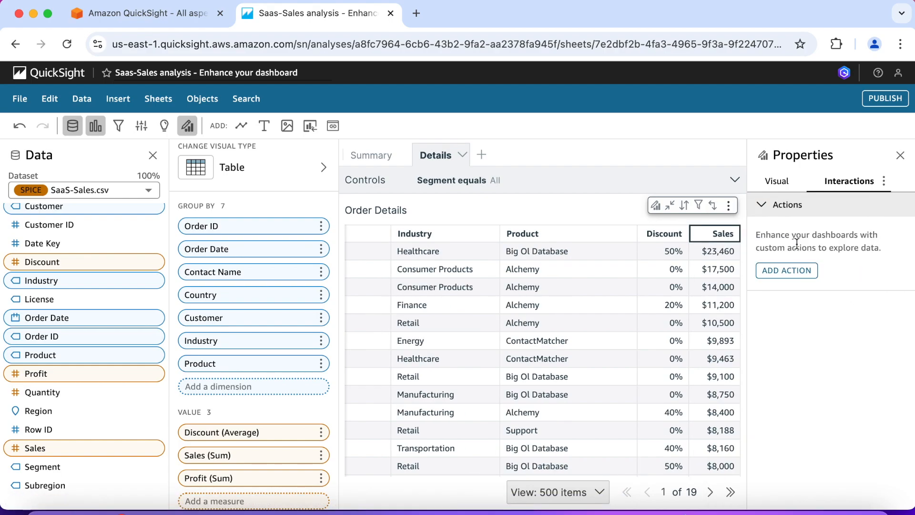
click(321, 456)
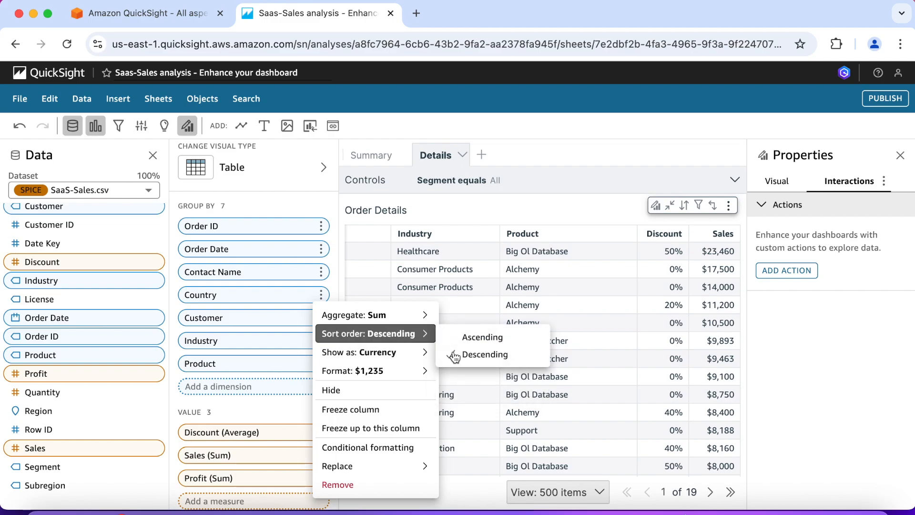
click(612, 203)
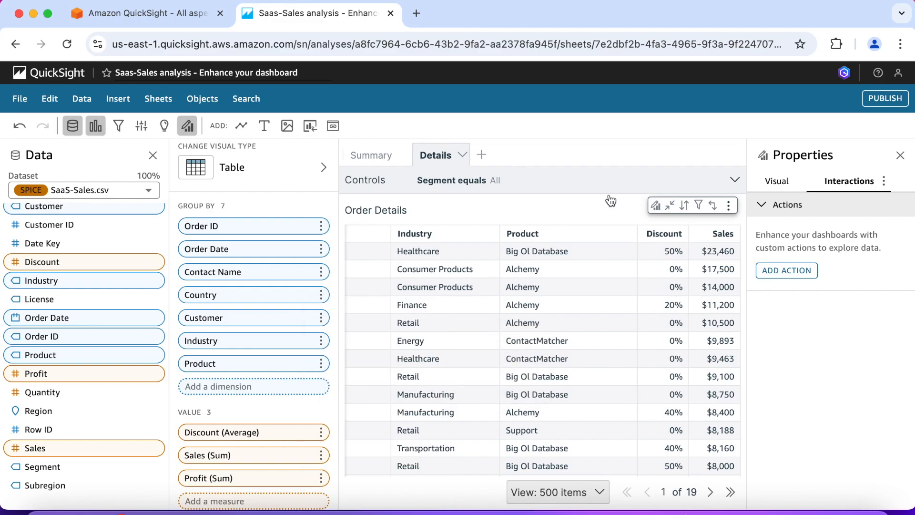
- Set the Order Details table's Sales values to display with 2 custom decimal places
click(721, 236)
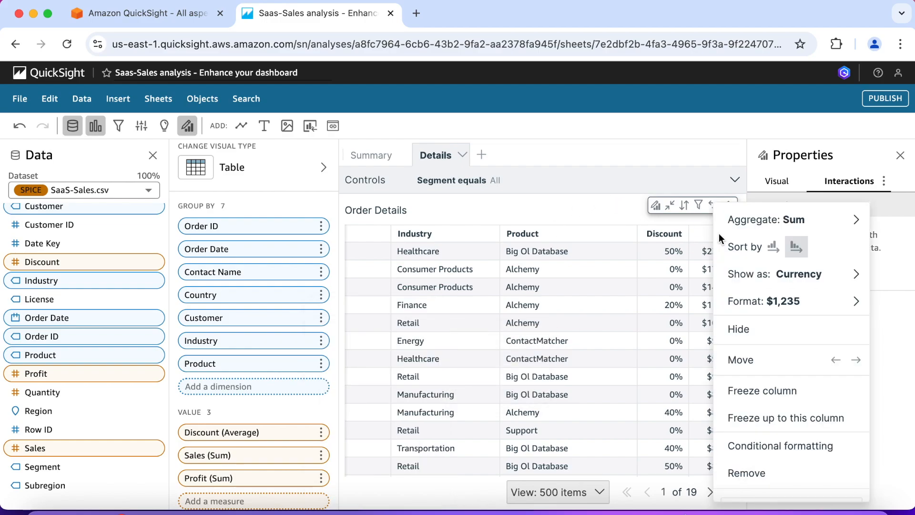
mouse_move(775, 304)
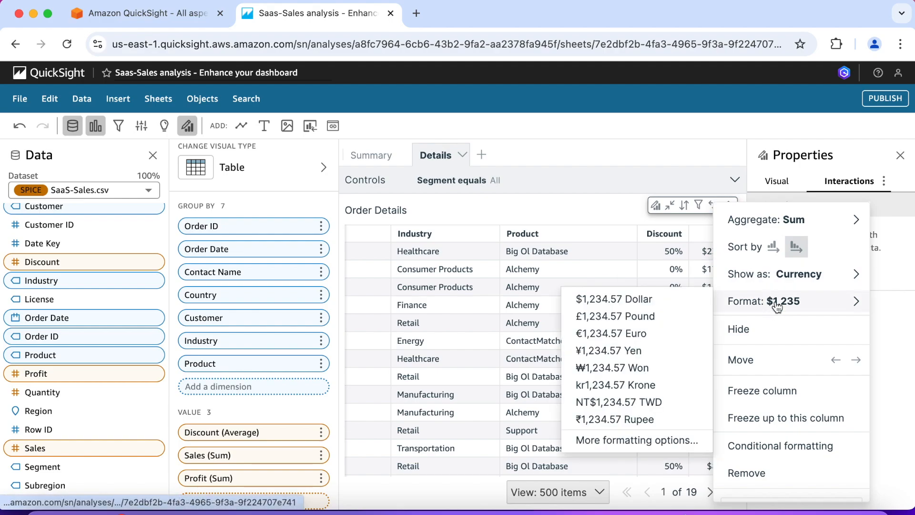
click(639, 441)
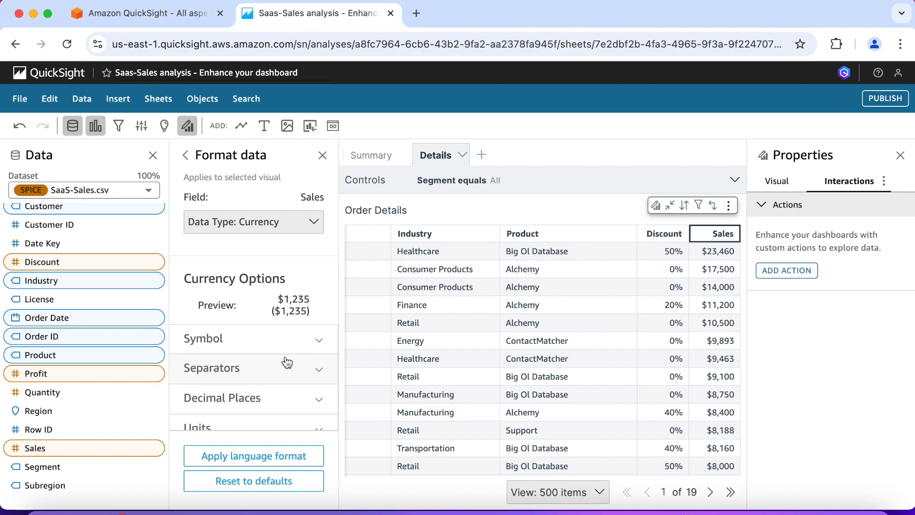
click(319, 376)
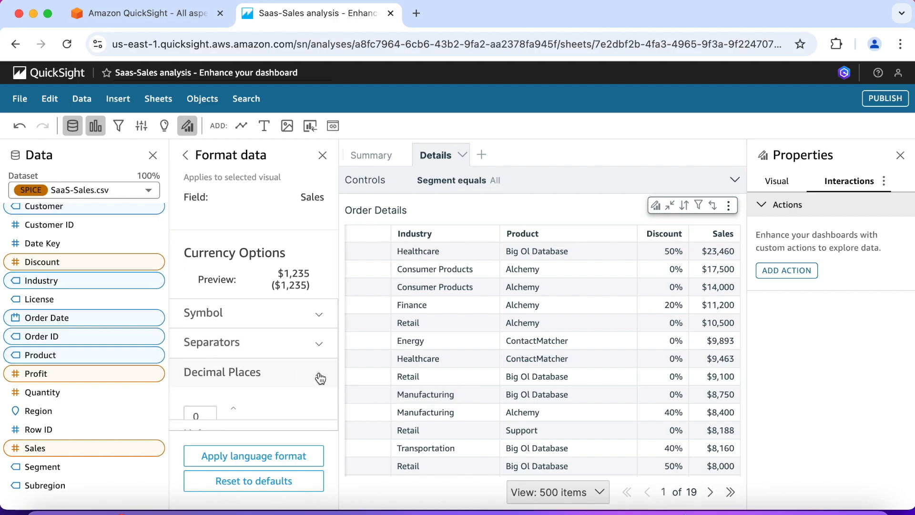
click(233, 409)
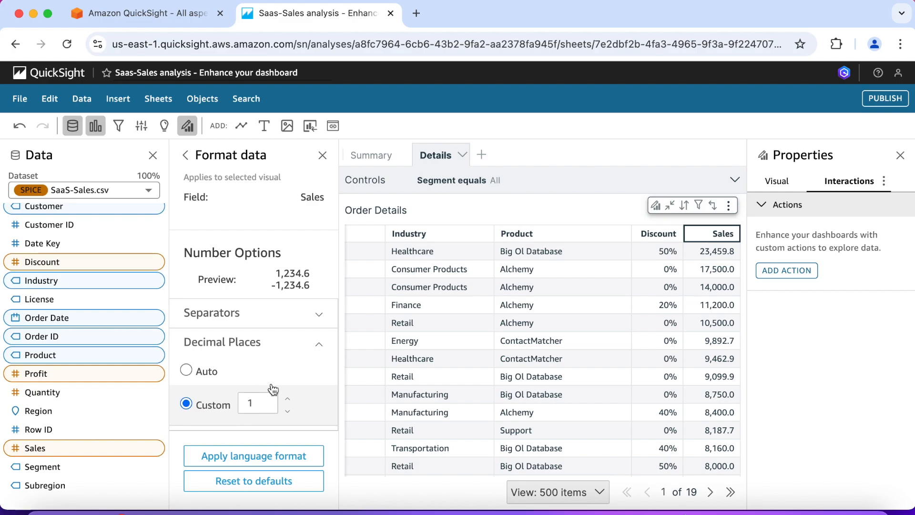
scroll(286, 375, down, 1)
click(287, 370)
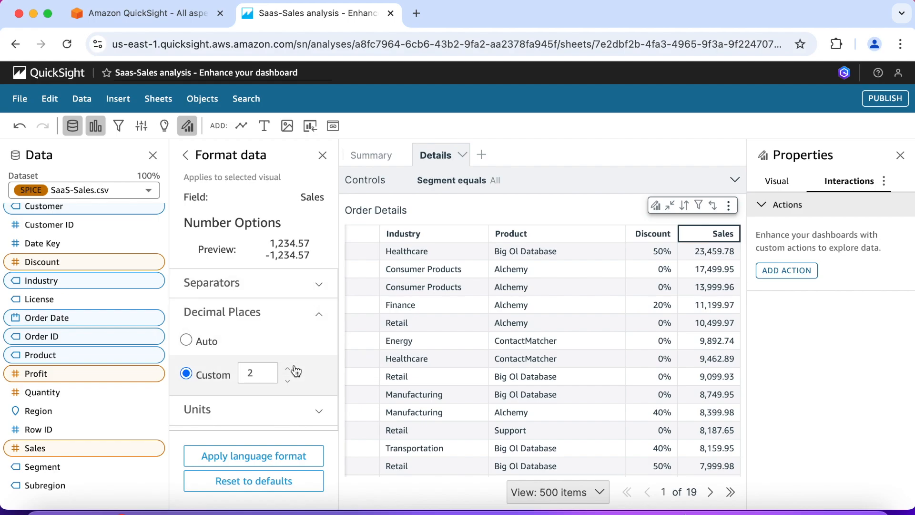
- Set the Sales field's data type to Currency and restore the Order Details table to its normal size
scroll(296, 374, up, 2)
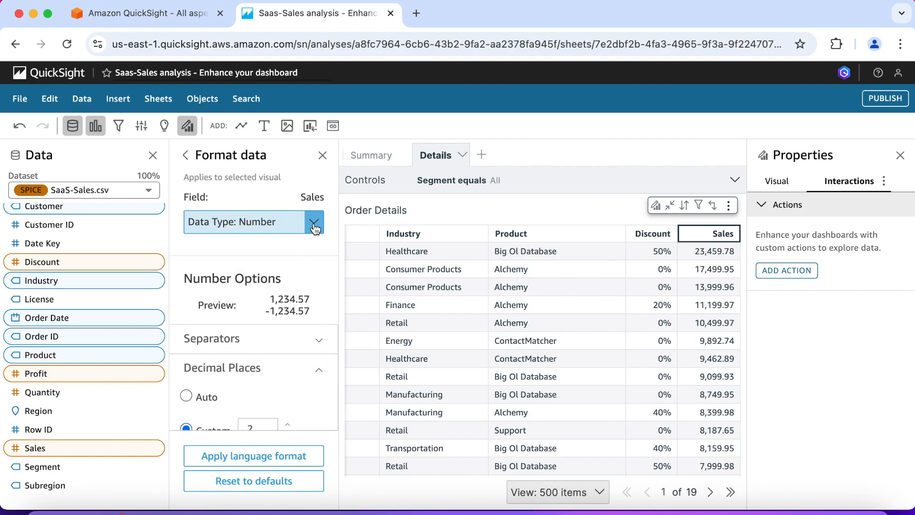
click(314, 224)
click(265, 264)
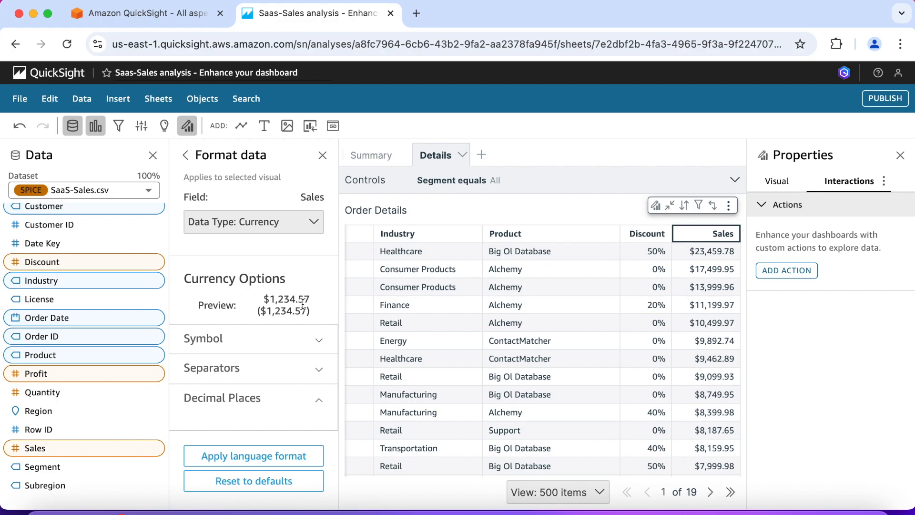
click(671, 206)
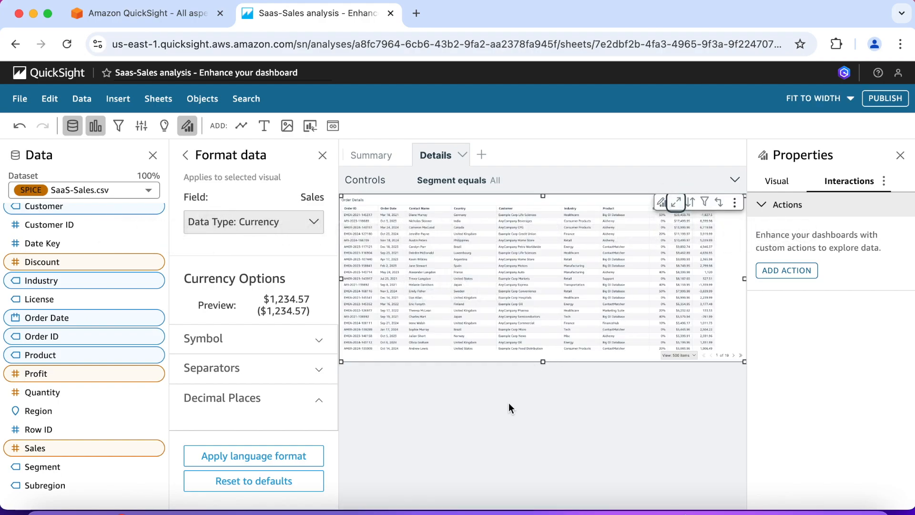
- Start a background color conditional formatting rule for the Order Details table's Discount column
click(778, 182)
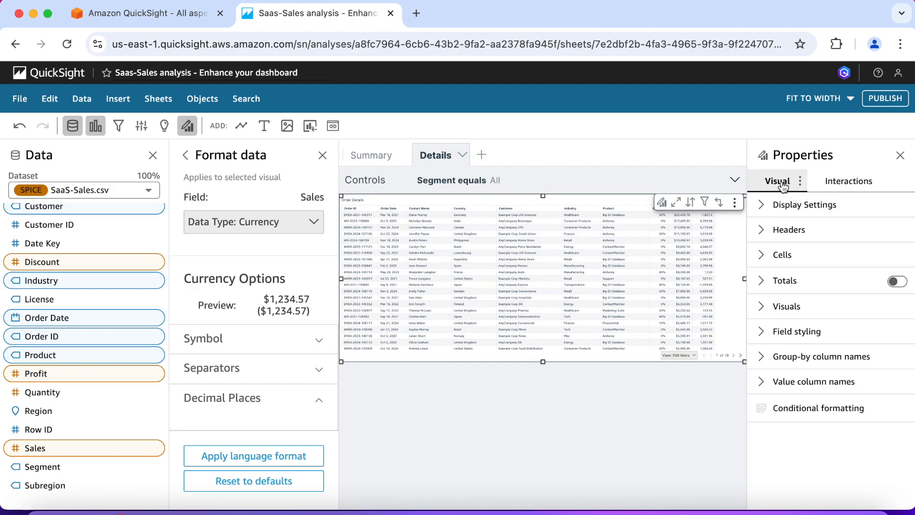
click(793, 409)
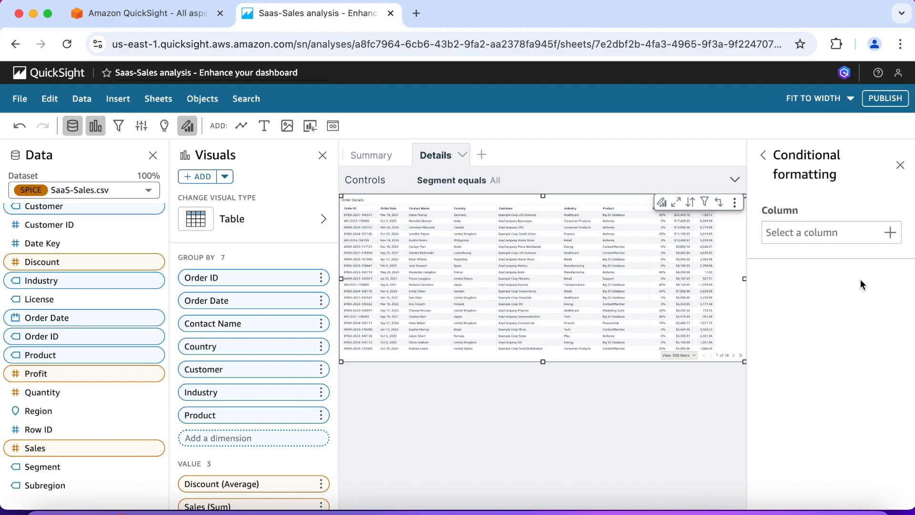
click(876, 236)
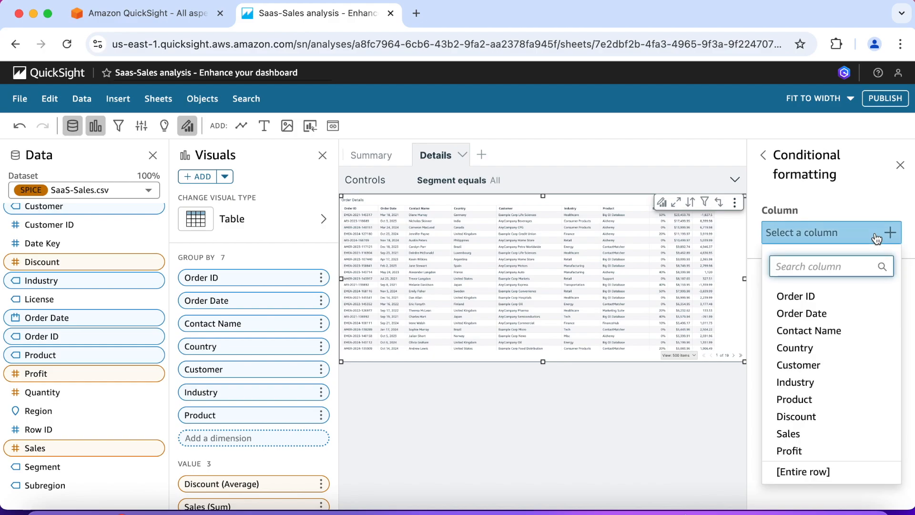
click(809, 417)
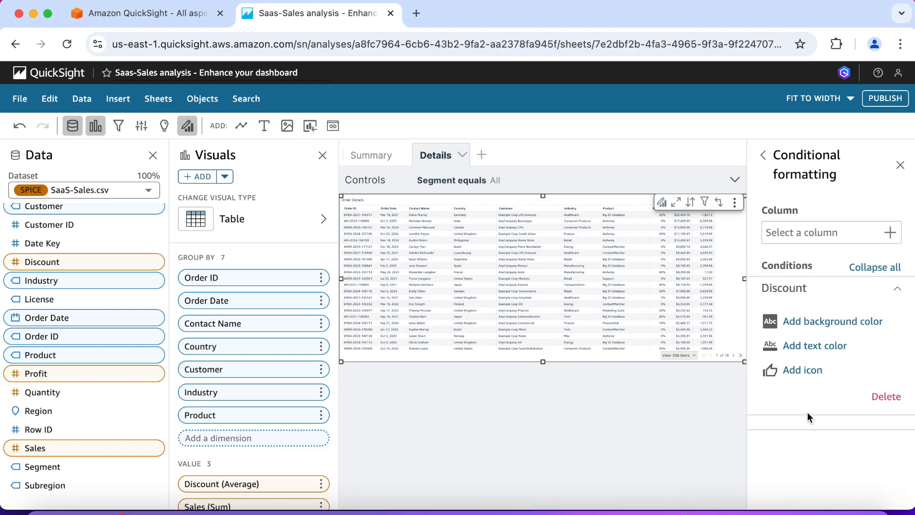
click(815, 327)
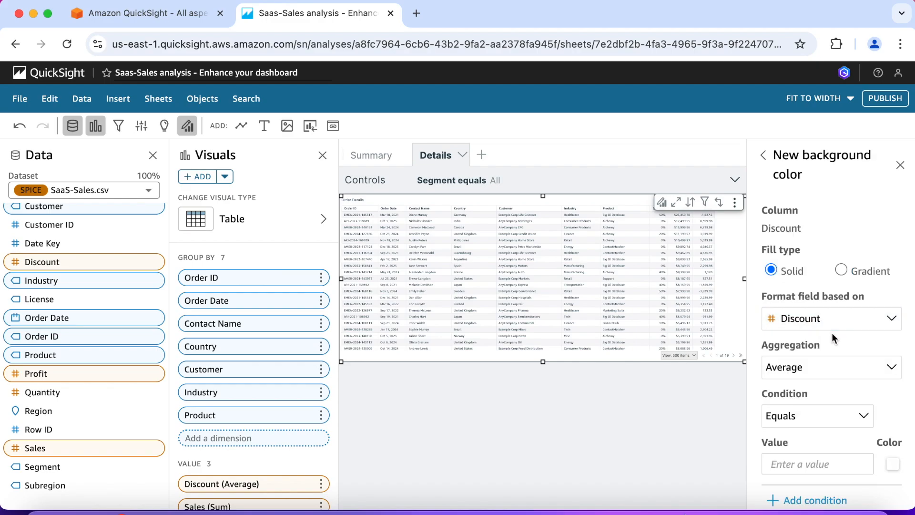
- Set the Discount rule's first condition value to 0.5 and its background color to red
scroll(831, 333, down, 3)
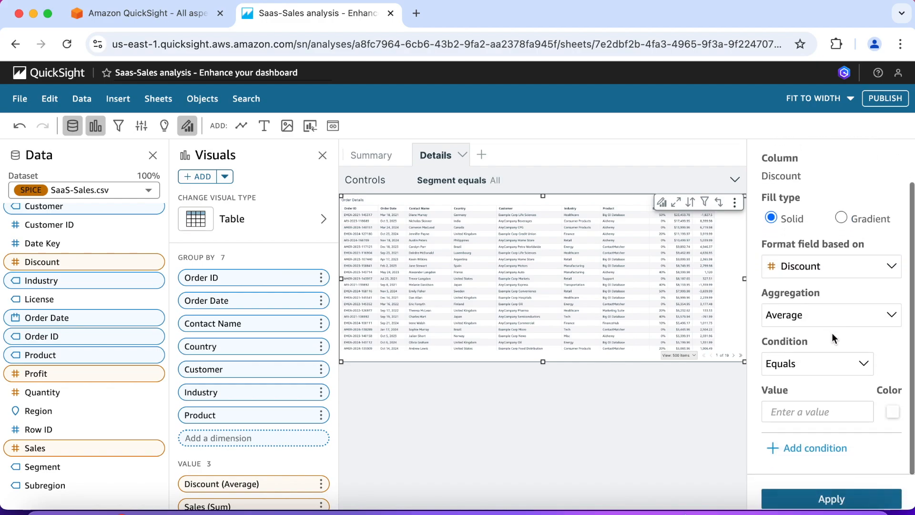
scroll(831, 332, up, 1)
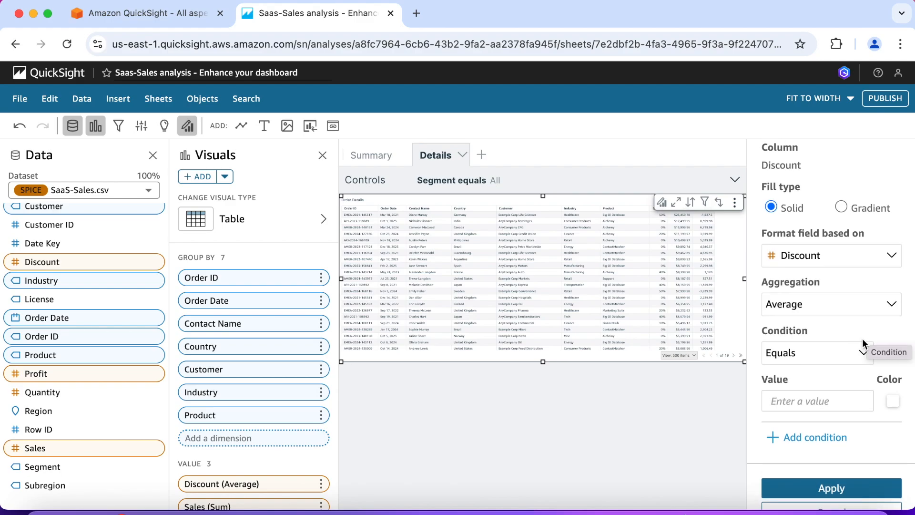
click(823, 397)
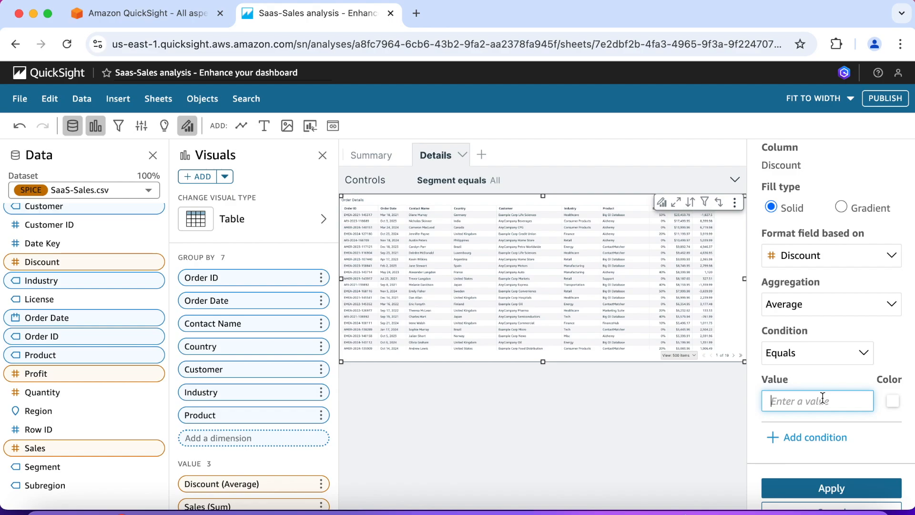
text(0.5)
click(893, 401)
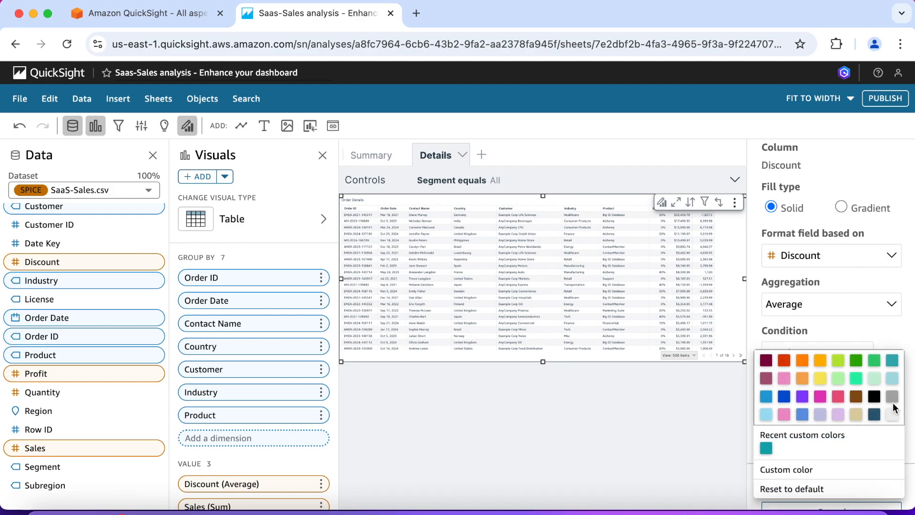
click(784, 361)
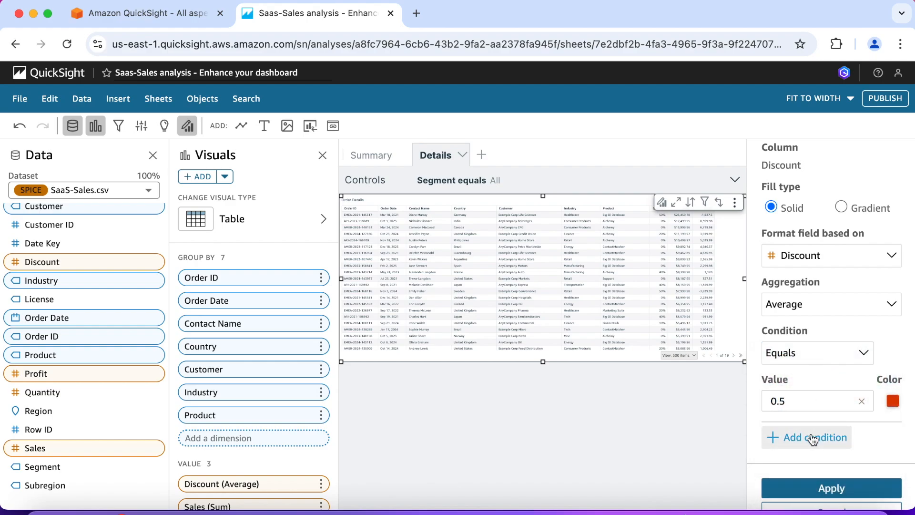
- Change the Discount rule's first condition to Greater than or equal to
scroll(812, 438, down, 2)
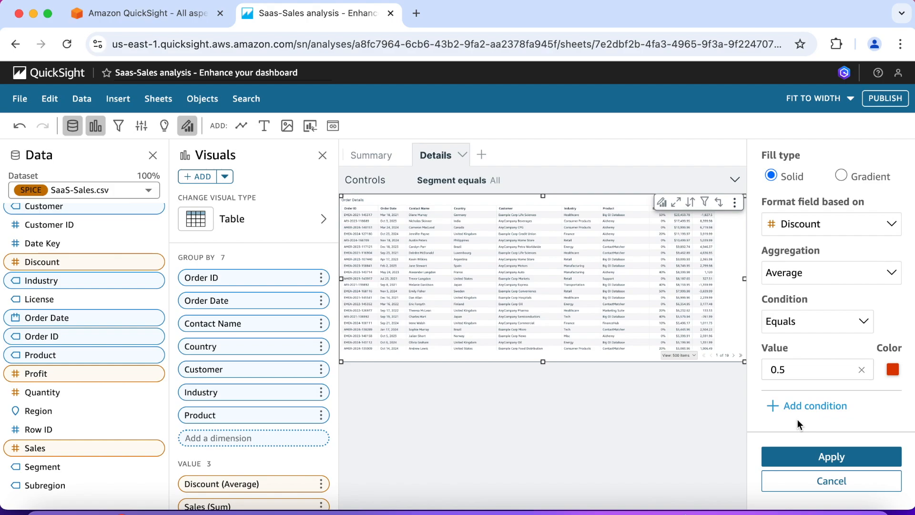
click(864, 325)
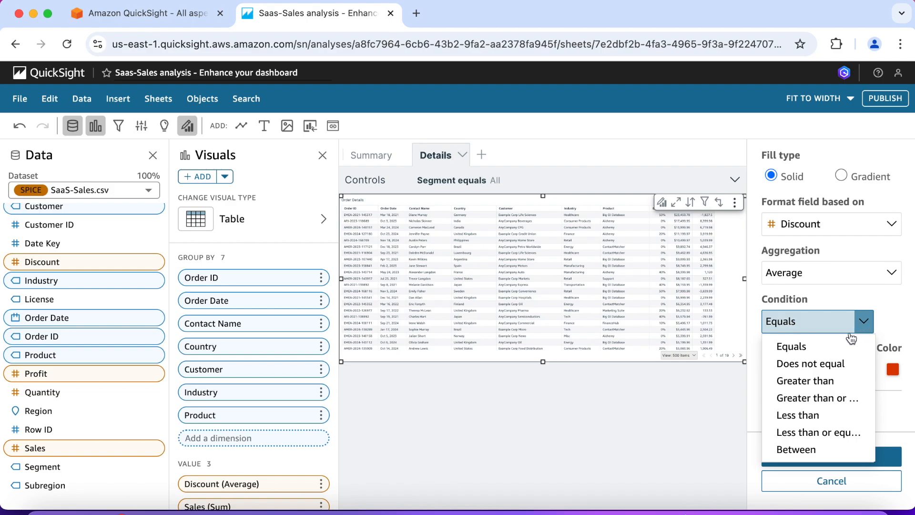
click(829, 399)
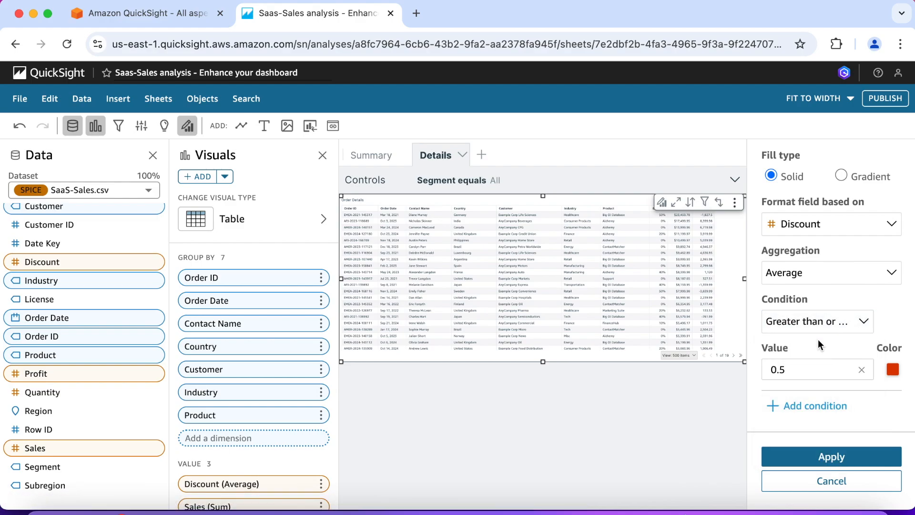
click(841, 329)
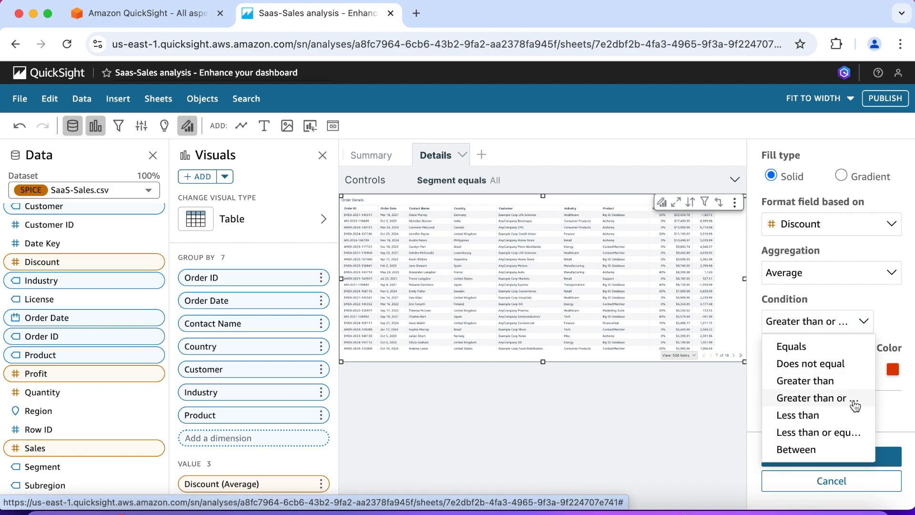
click(762, 294)
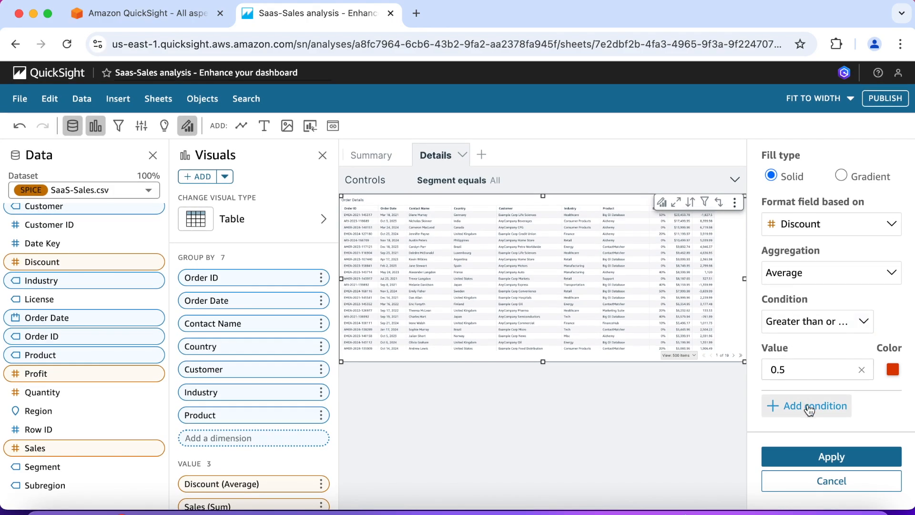
- Add a second condition to the Discount rule that colors values greater than or equal to 0.2 yellow
click(808, 405)
click(862, 428)
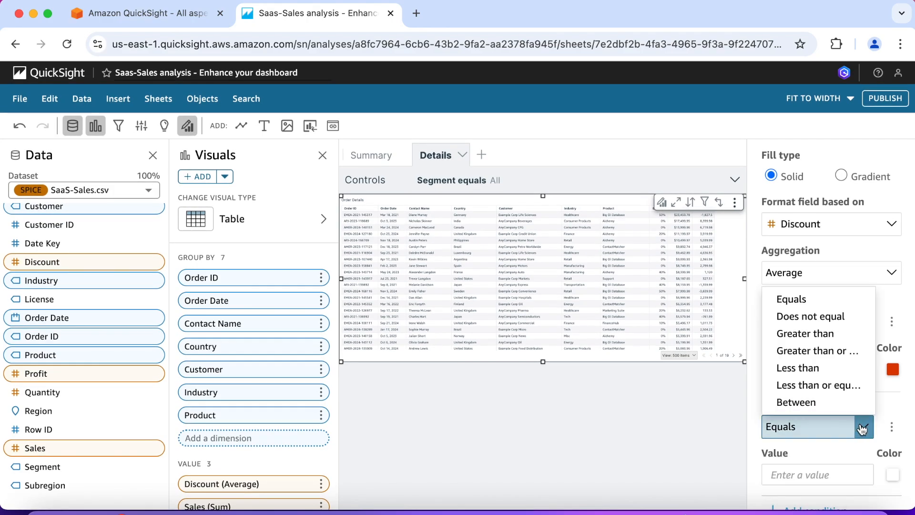
click(831, 351)
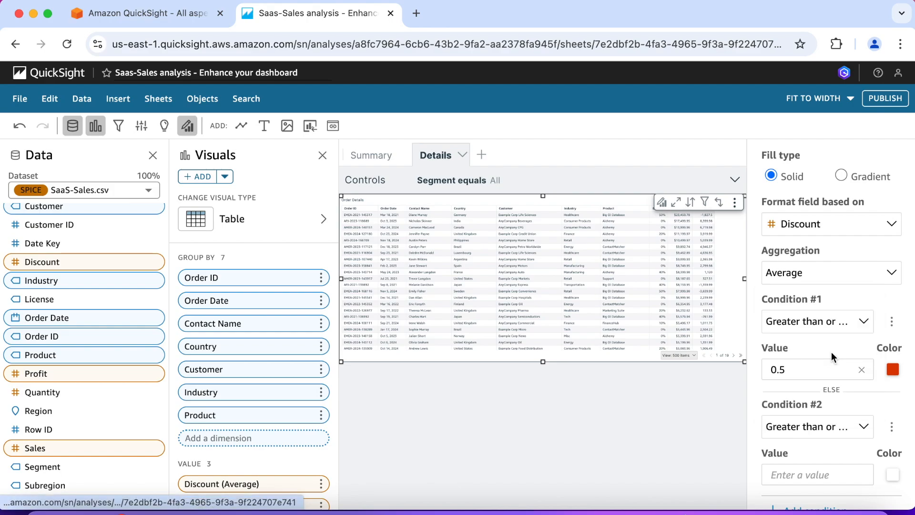
scroll(827, 388, down, 3)
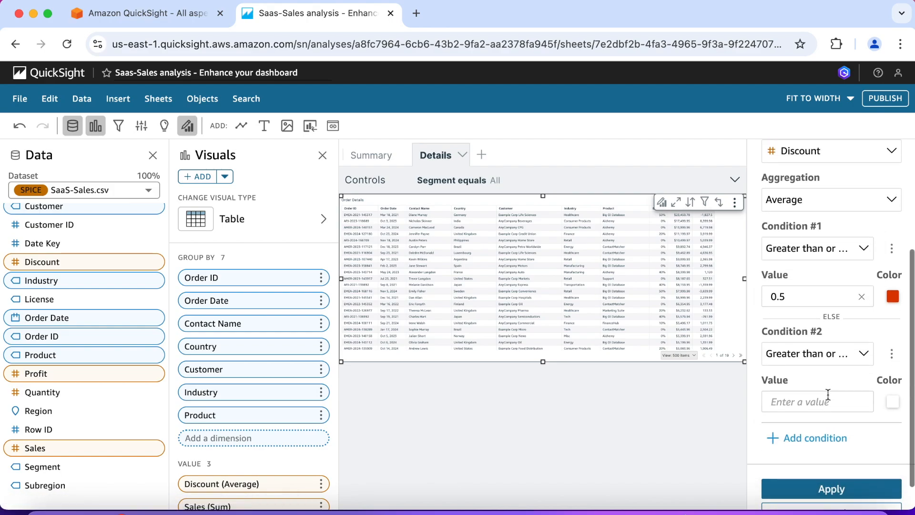
click(809, 405)
text(0.2)
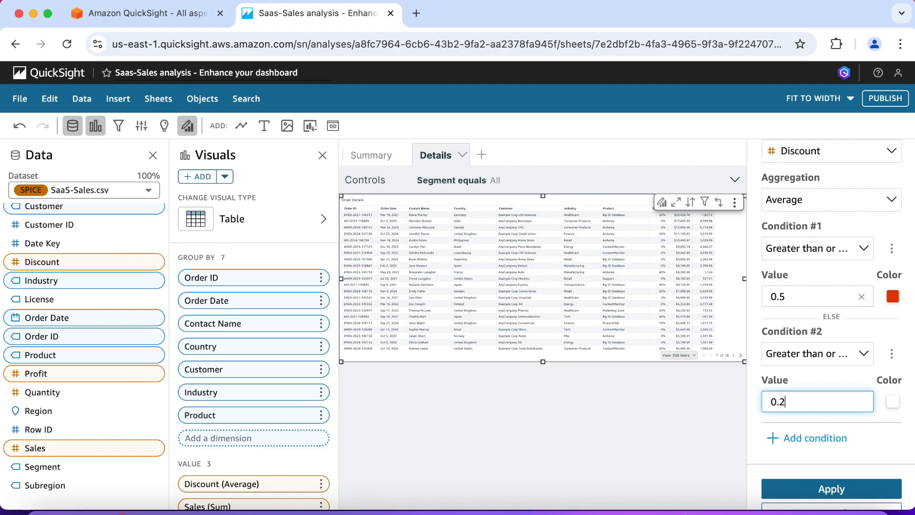
click(893, 401)
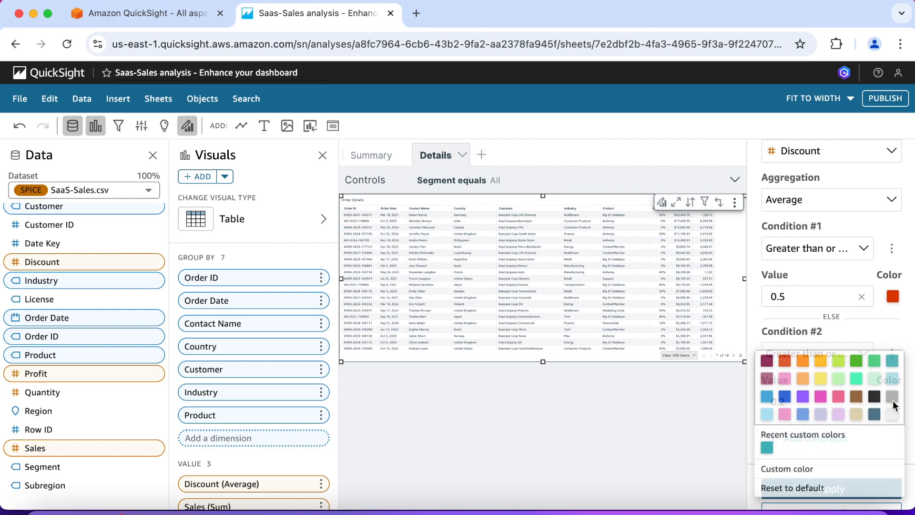
click(820, 377)
- Add a third condition to the Discount rule that colors values less than 0.2 green
scroll(798, 376, down, 1)
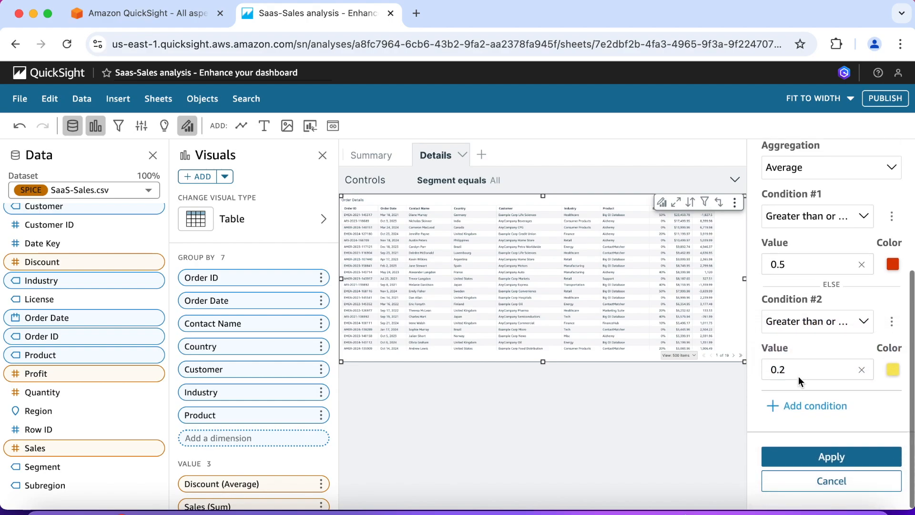
click(800, 406)
click(830, 424)
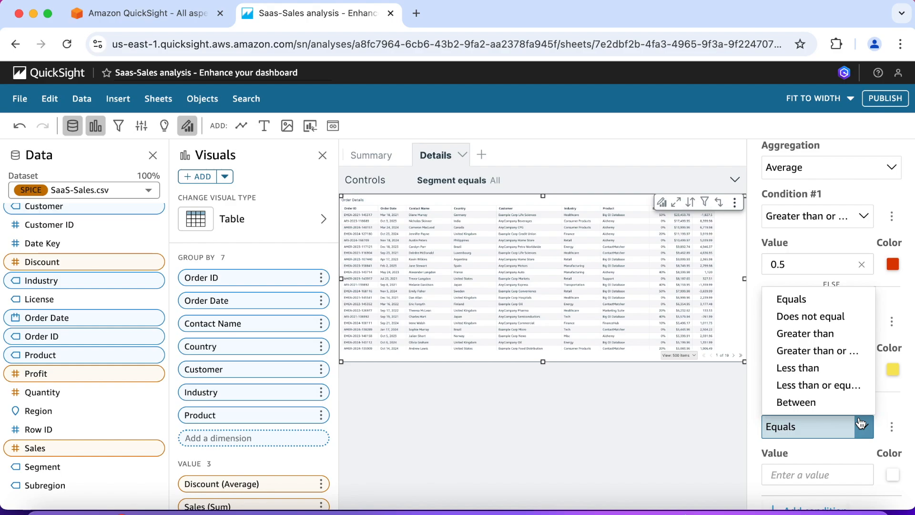
click(817, 378)
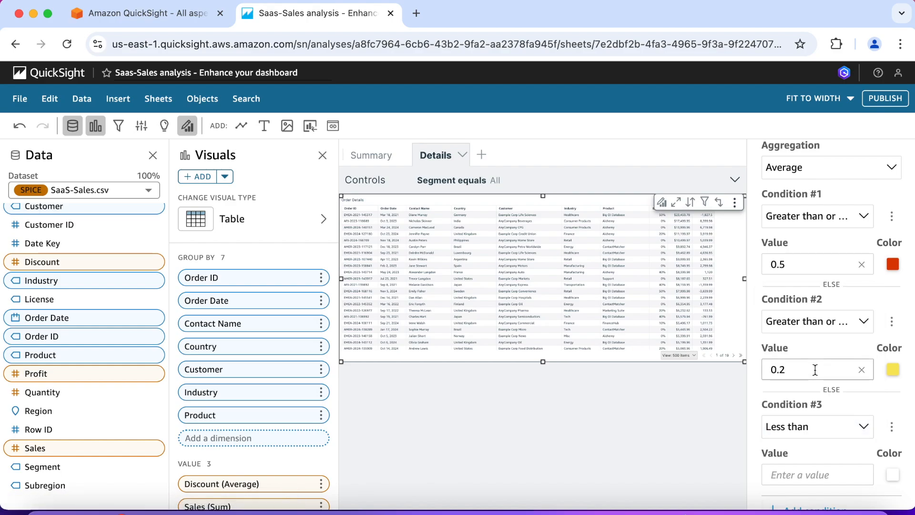
scroll(810, 421, down, 1)
click(802, 406)
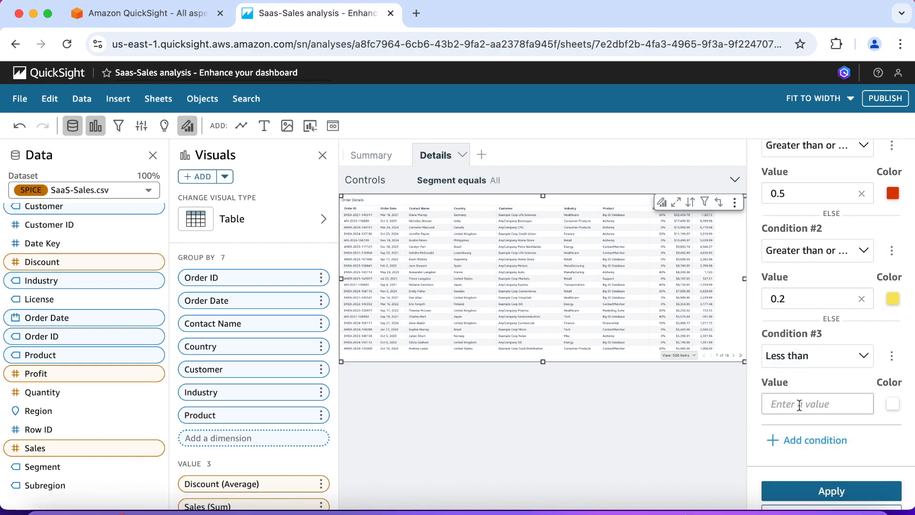
click(799, 405)
text(0.2)
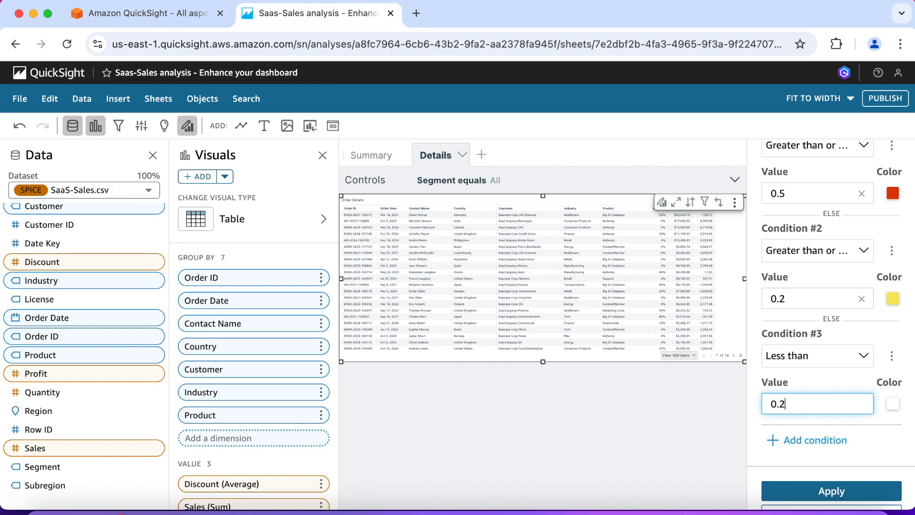
click(892, 405)
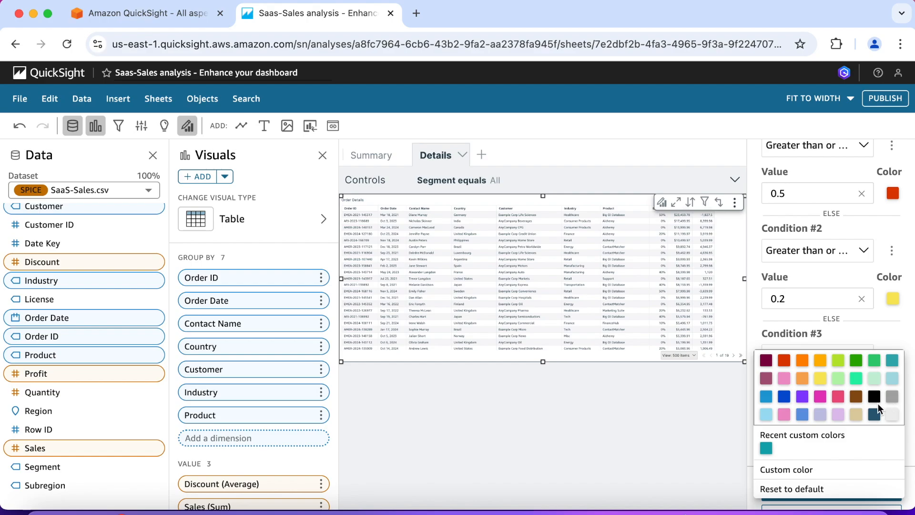
click(857, 364)
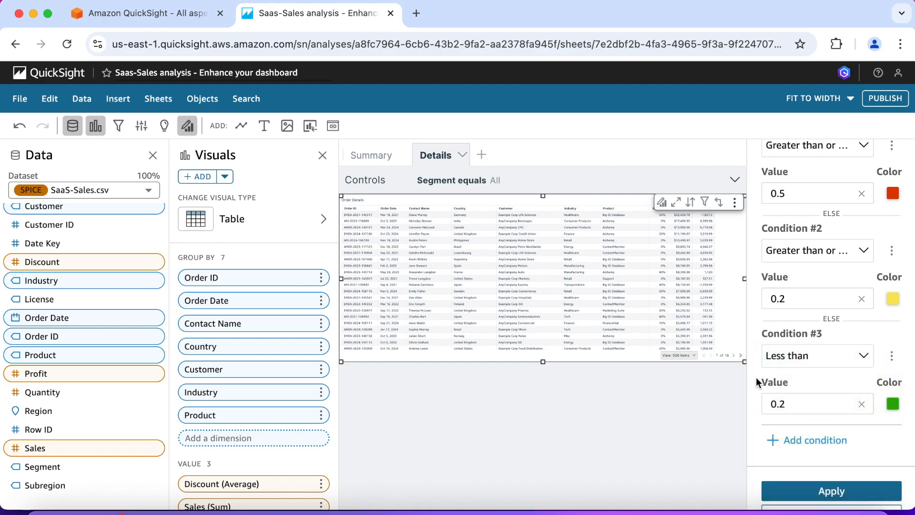
- Apply the Discount background color rule and close the table's conditional formatting settings
scroll(756, 376, down, 2)
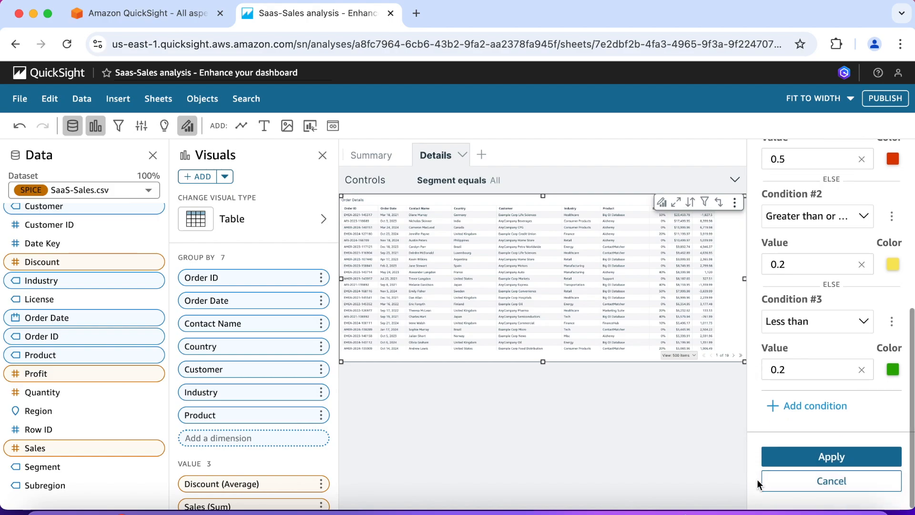
click(795, 461)
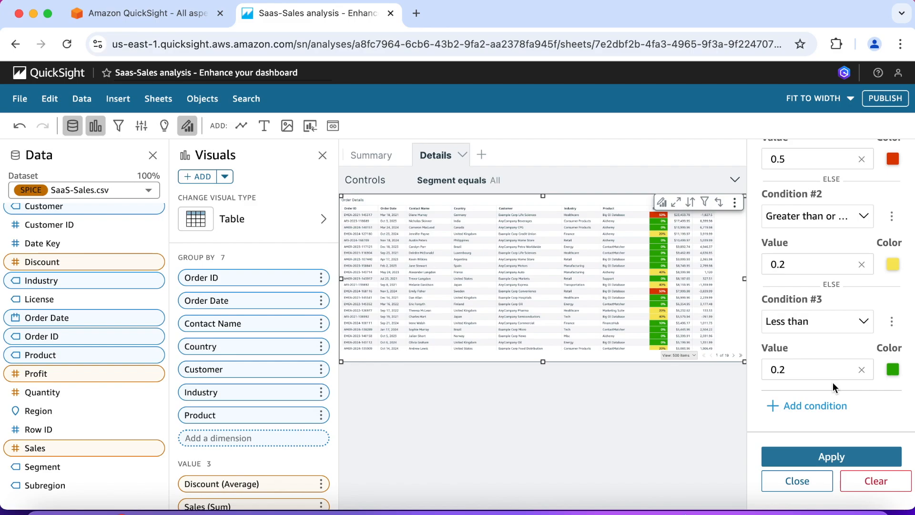
scroll(833, 382, up, 5)
scroll(833, 382, up, 1)
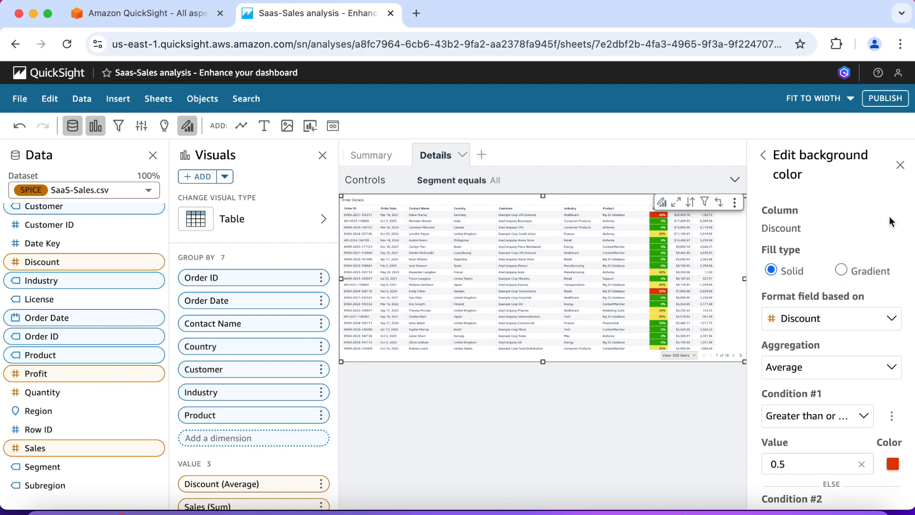
click(763, 155)
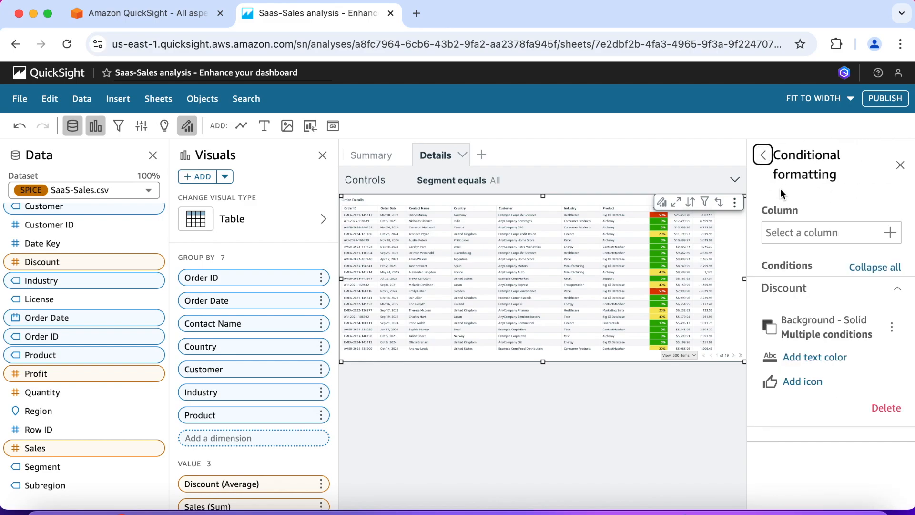
click(901, 166)
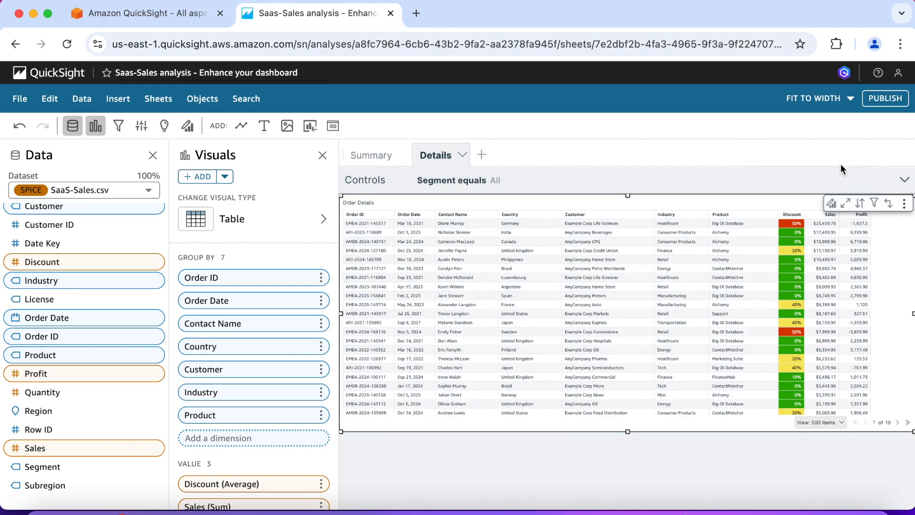
- Change the color of the Discount rule's second condition to light orange, apply it, and close the formatting settings
click(831, 204)
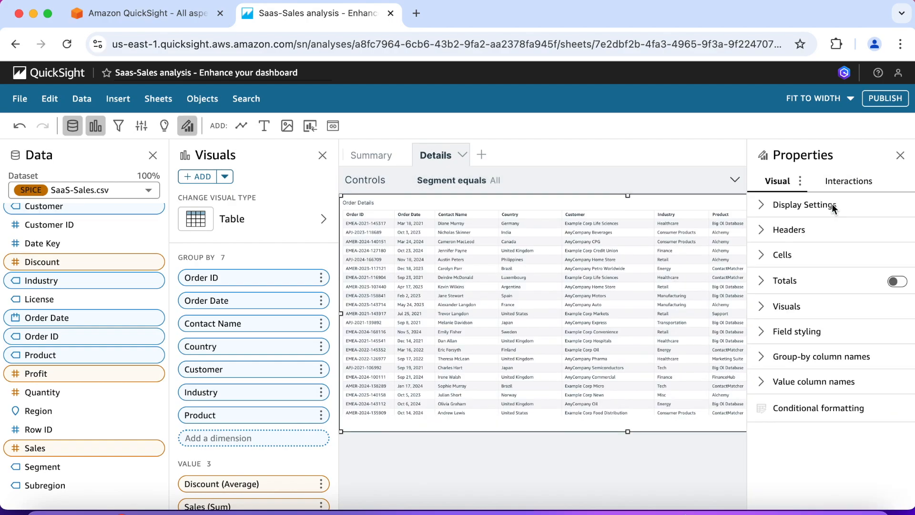
click(804, 409)
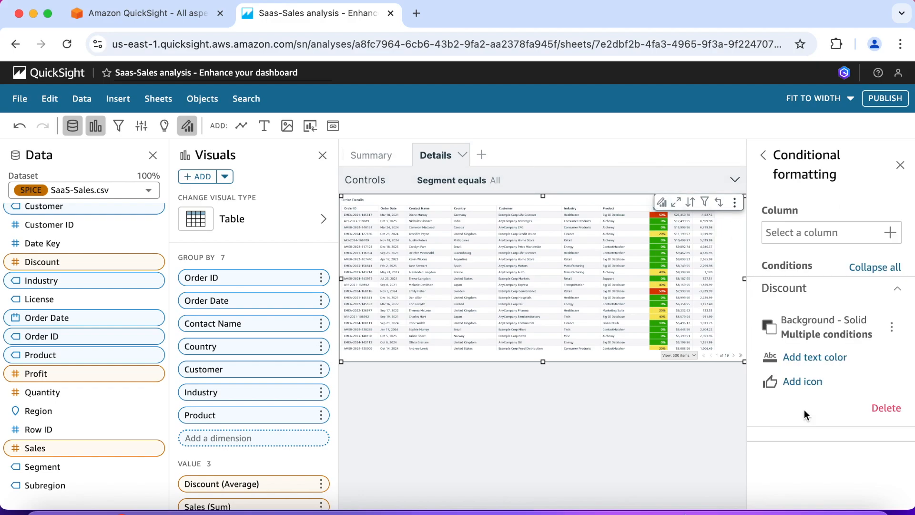
click(825, 334)
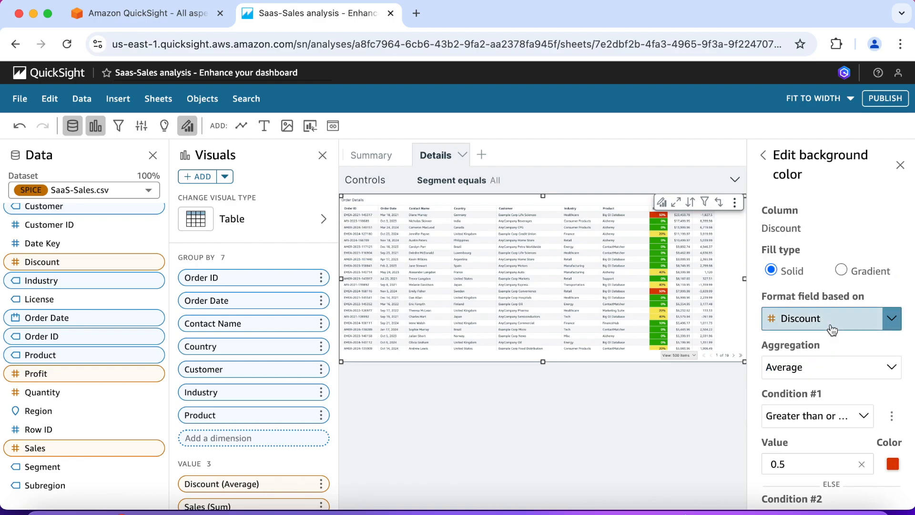
scroll(842, 367, down, 5)
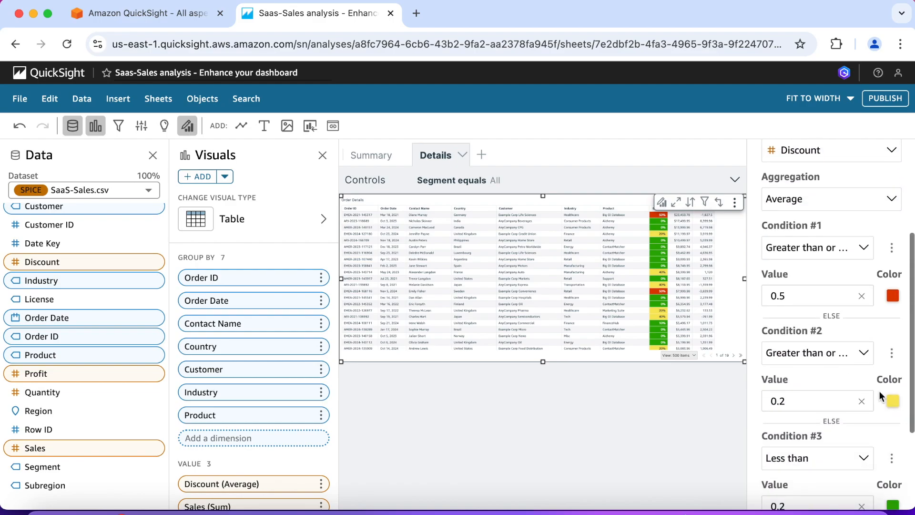
click(892, 401)
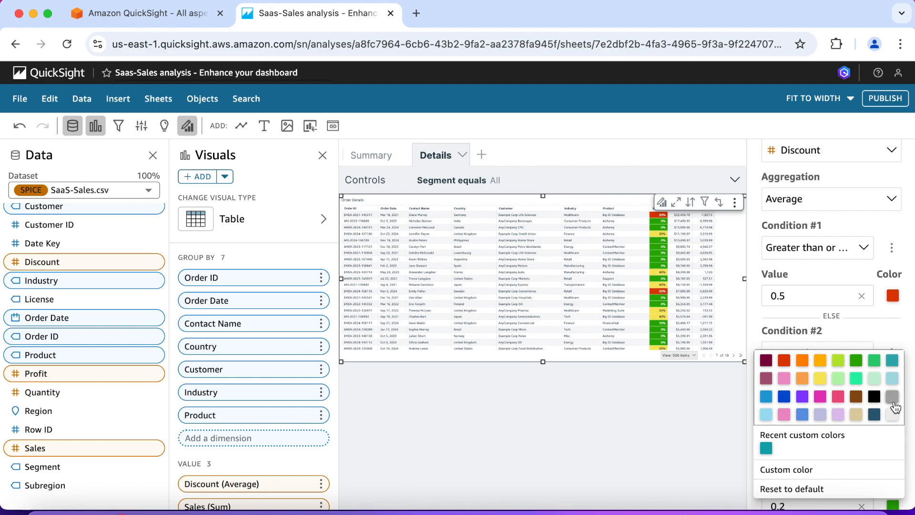
click(804, 380)
scroll(887, 423, down, 3)
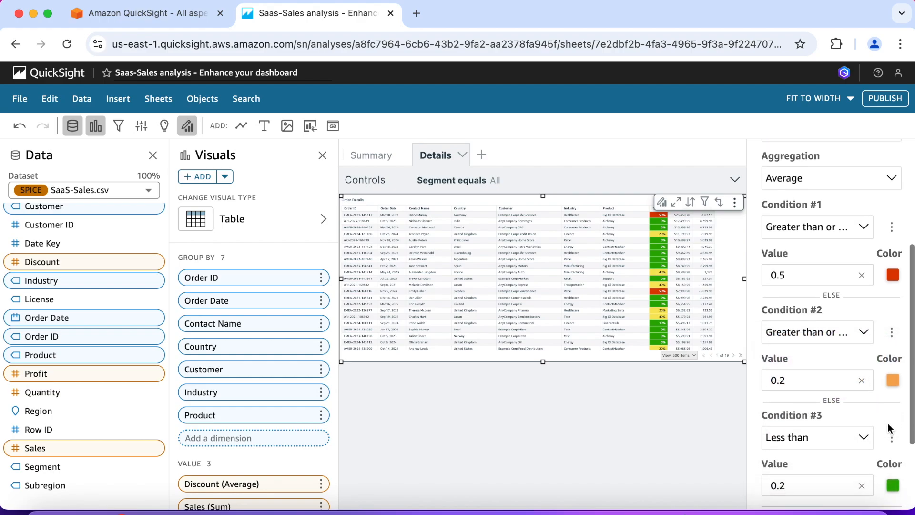
click(860, 457)
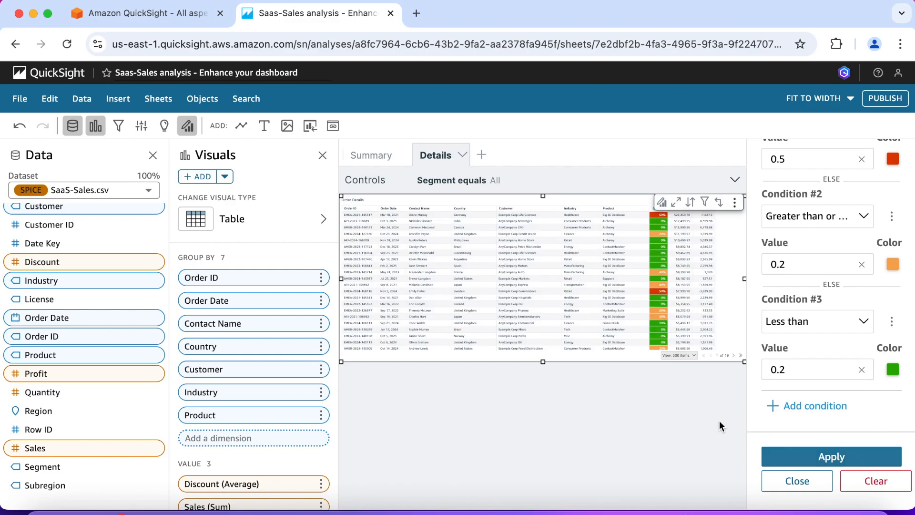
scroll(850, 405, up, 5)
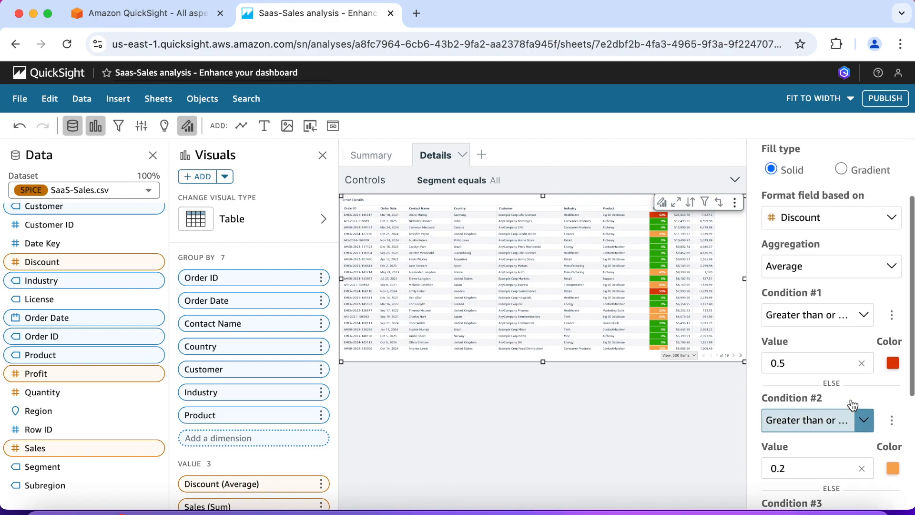
scroll(853, 405, up, 2)
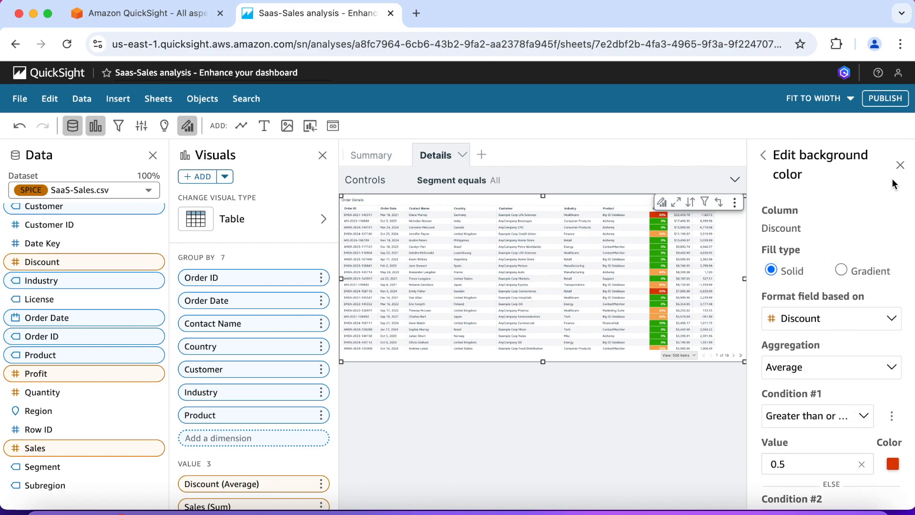
click(900, 165)
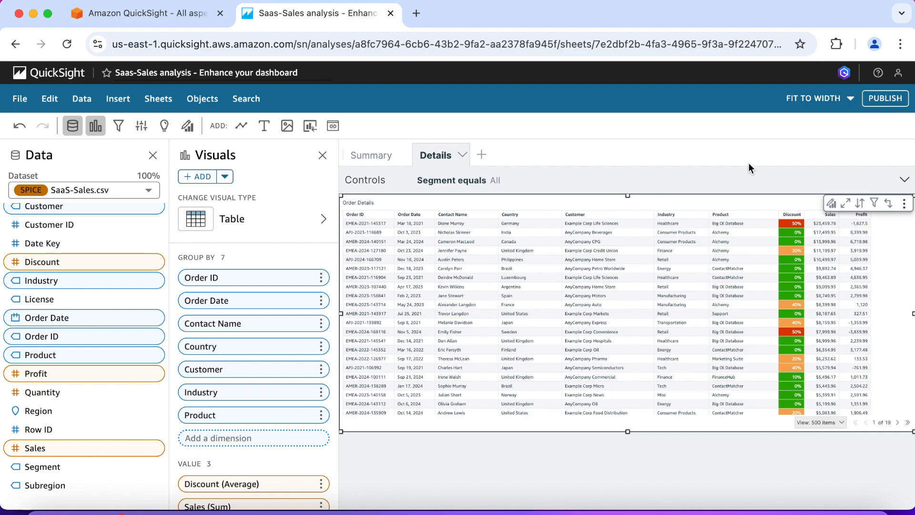
click(744, 454)
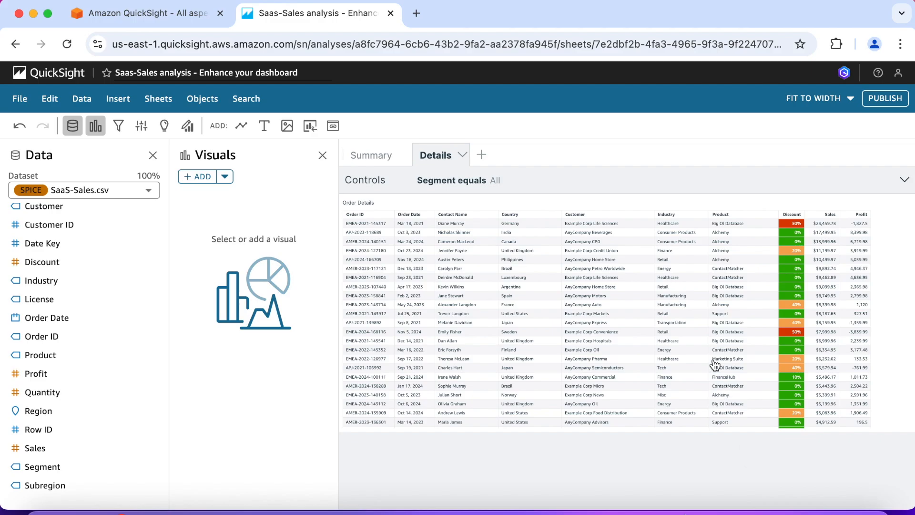
- Start a background color conditional formatting rule for the entire row of the Order Details table
click(707, 327)
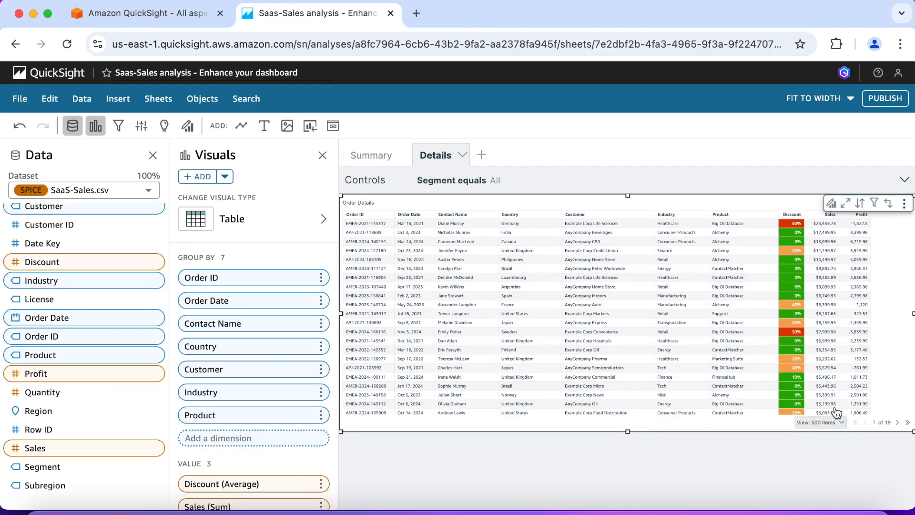
click(832, 204)
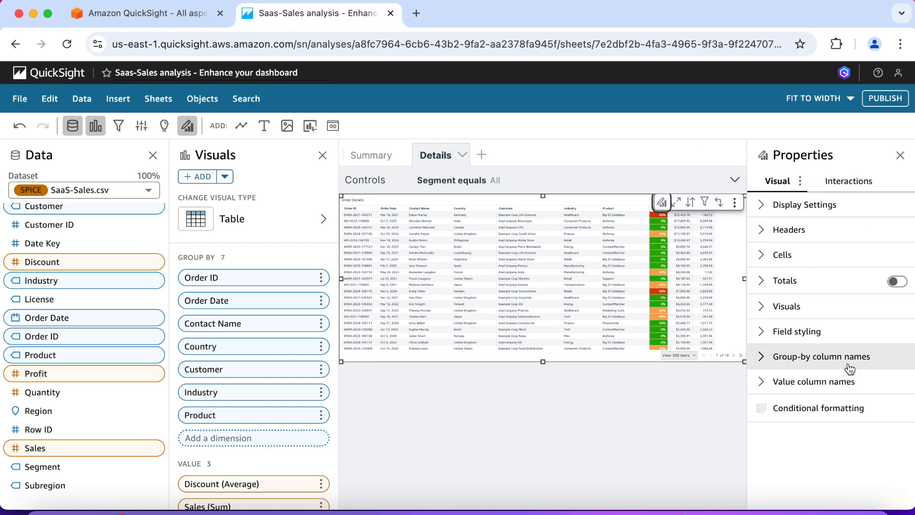
click(835, 419)
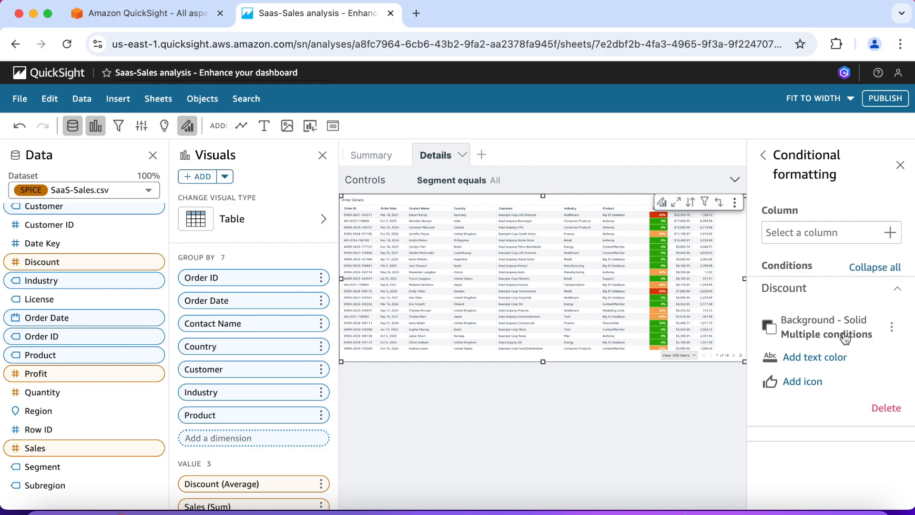
click(884, 238)
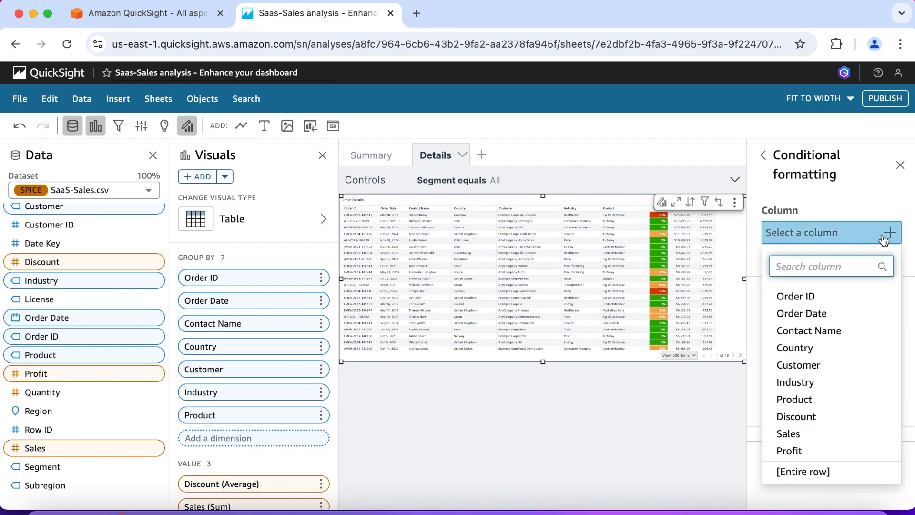
click(825, 472)
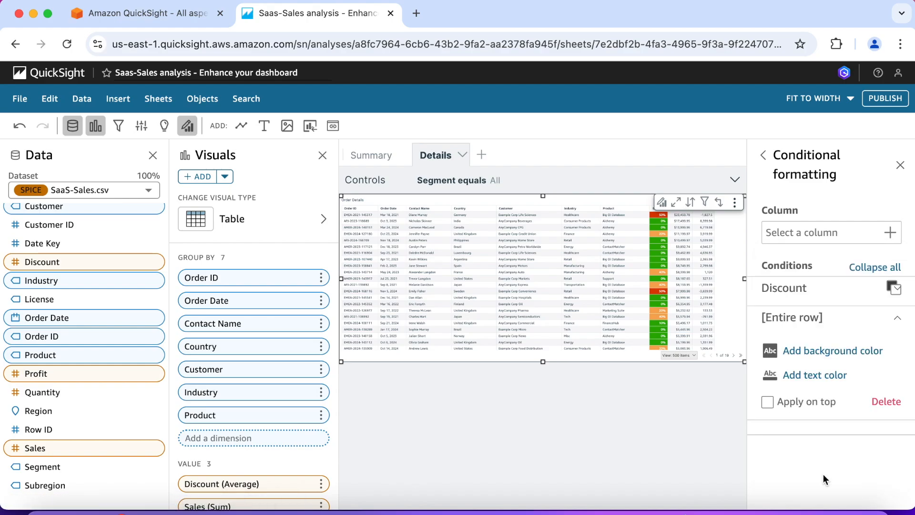
click(819, 352)
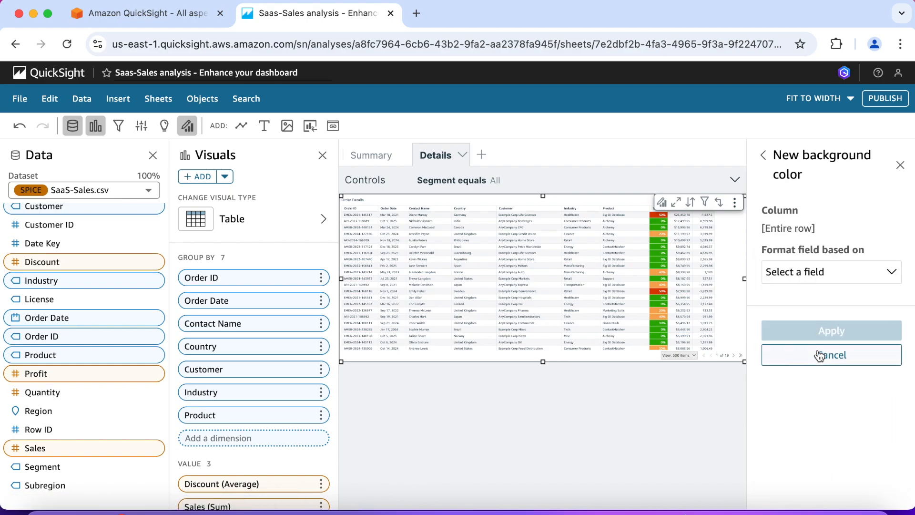
- Base the entire-row background color rule on Order Date and set its condition to After
click(886, 272)
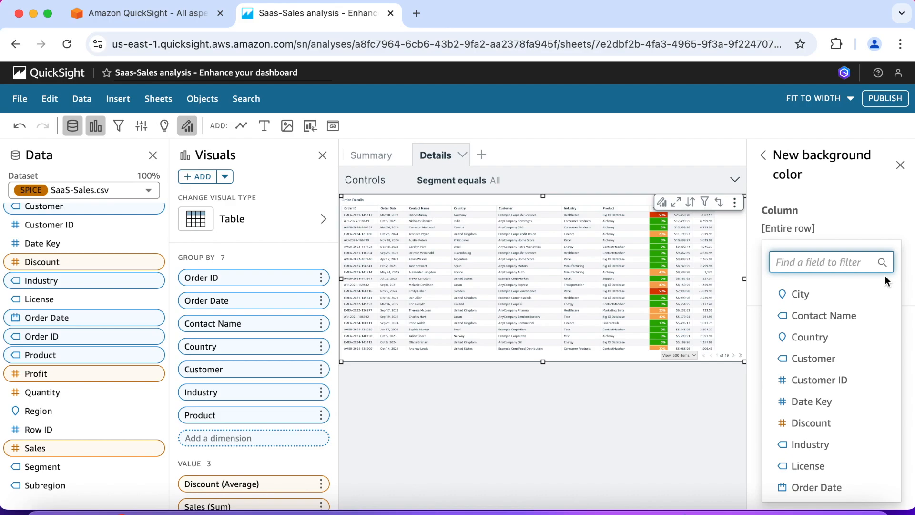
scroll(873, 318, down, 1)
scroll(873, 318, down, 3)
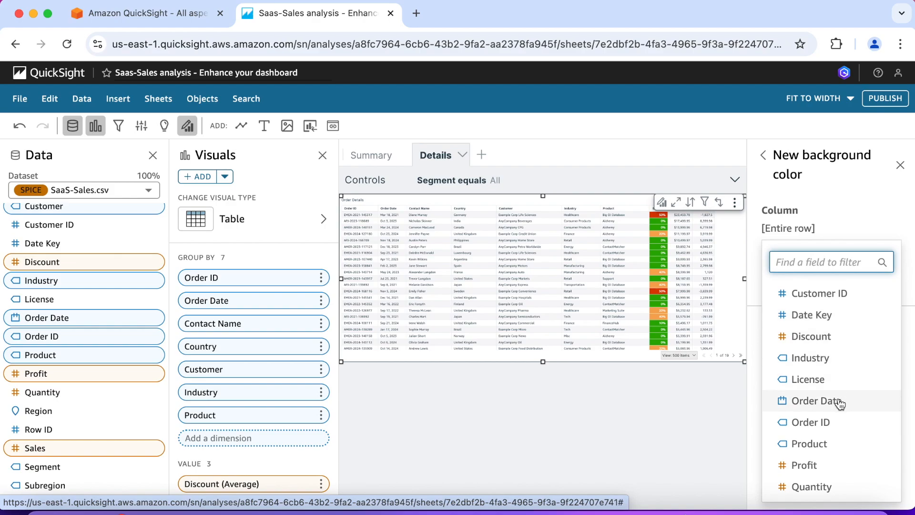
click(839, 403)
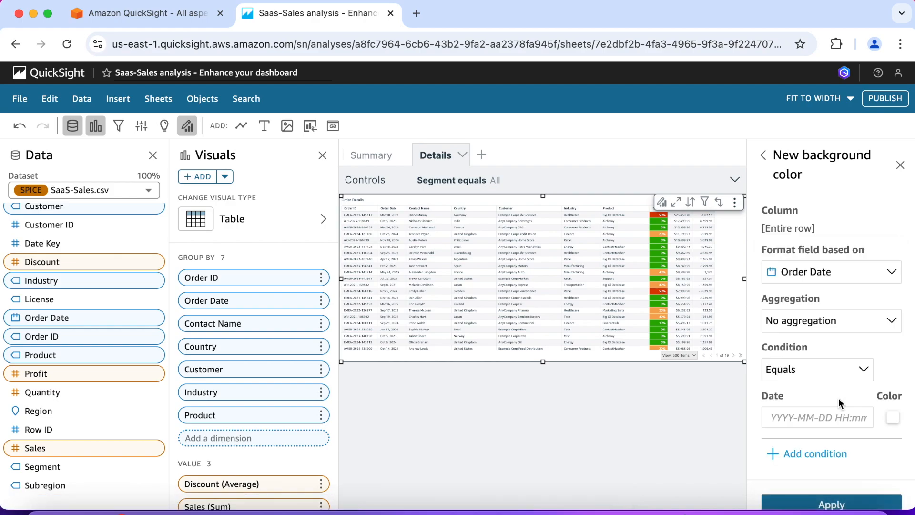
click(863, 370)
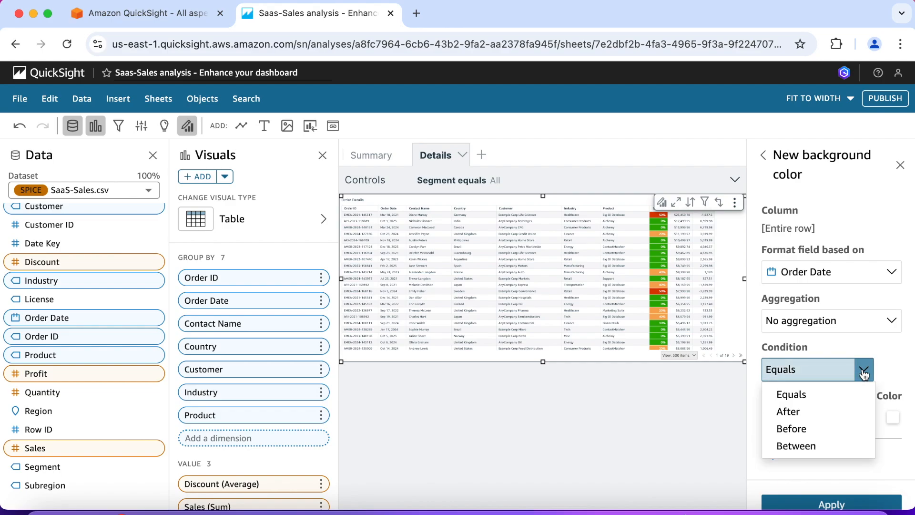
click(837, 407)
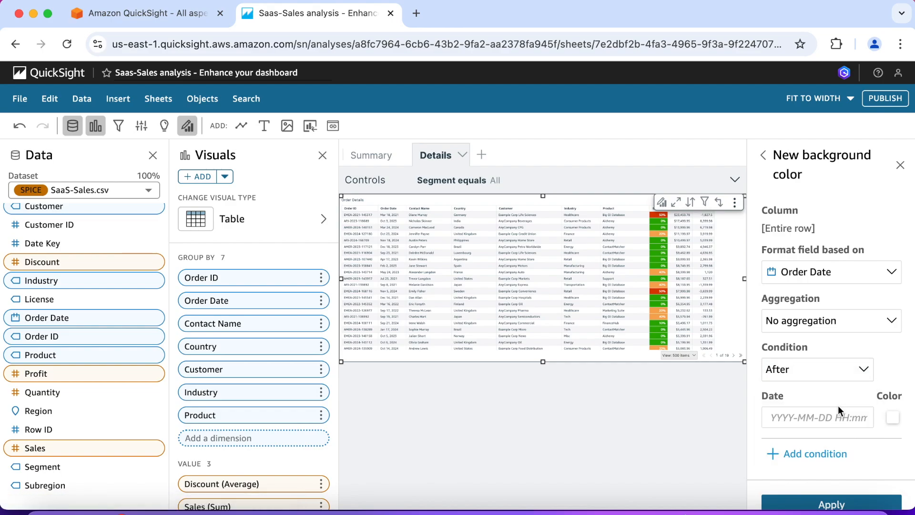
scroll(838, 405, down, 2)
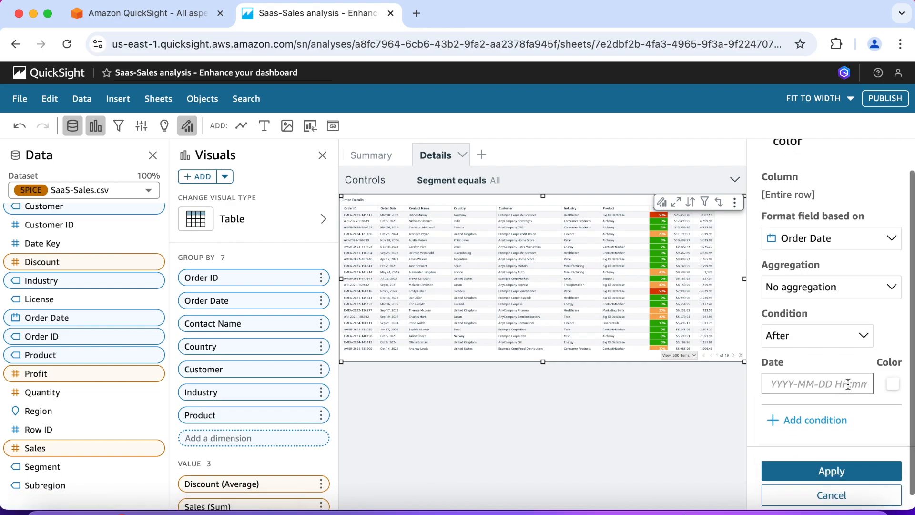
click(811, 390)
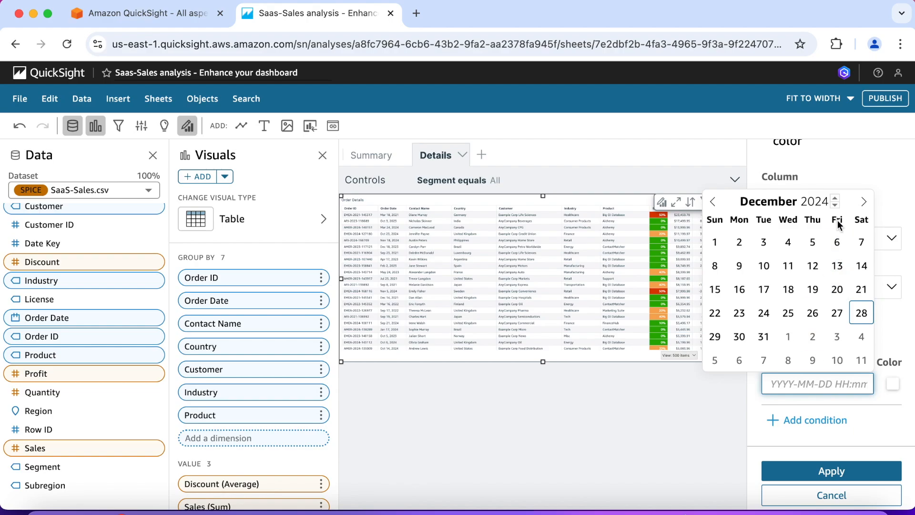
click(835, 205)
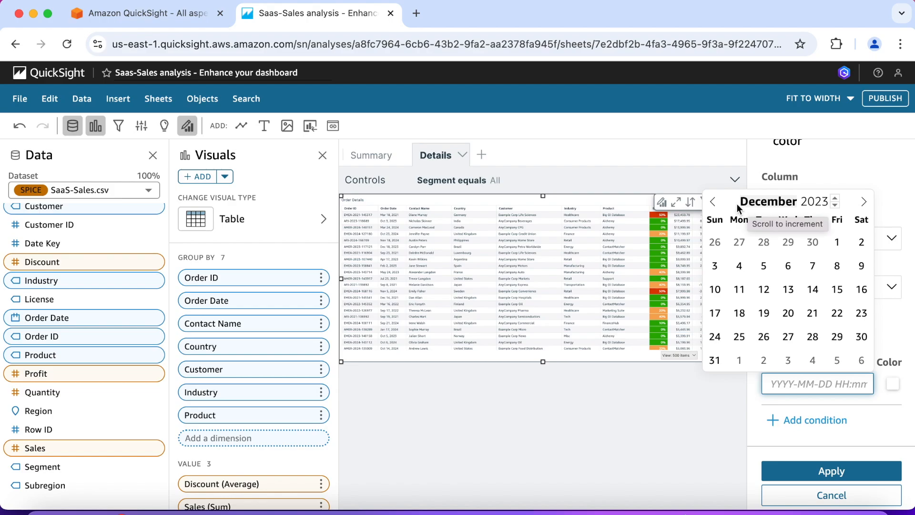
click(713, 204)
click(713, 204)
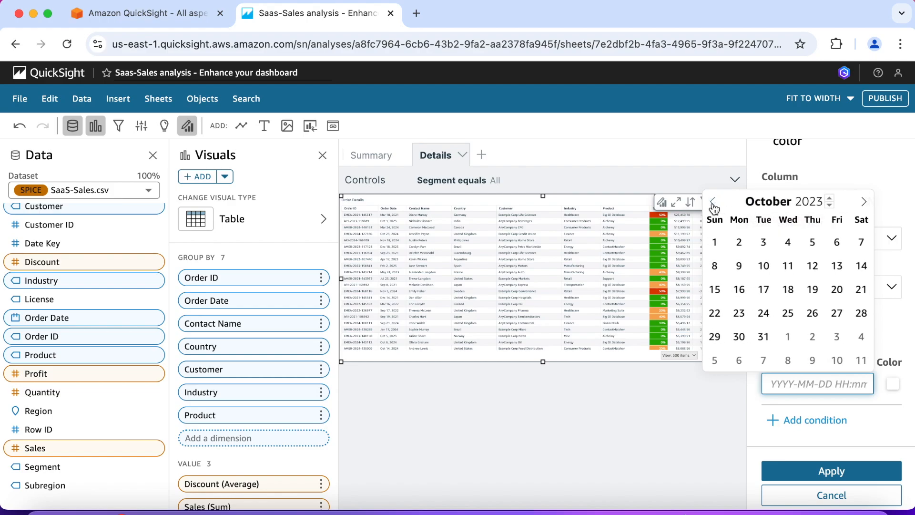
click(713, 204)
click(713, 204)
click(713, 204)
click(712, 203)
click(713, 204)
click(712, 204)
click(713, 204)
click(713, 204)
click(713, 204)
click(714, 241)
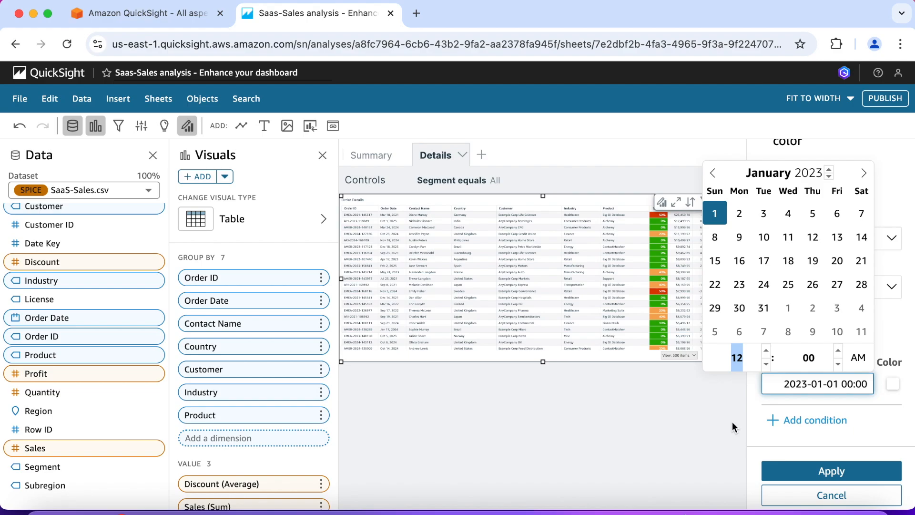
- Set the entire-row rule's background color to light blue, apply it, and close the formatting settings
click(892, 386)
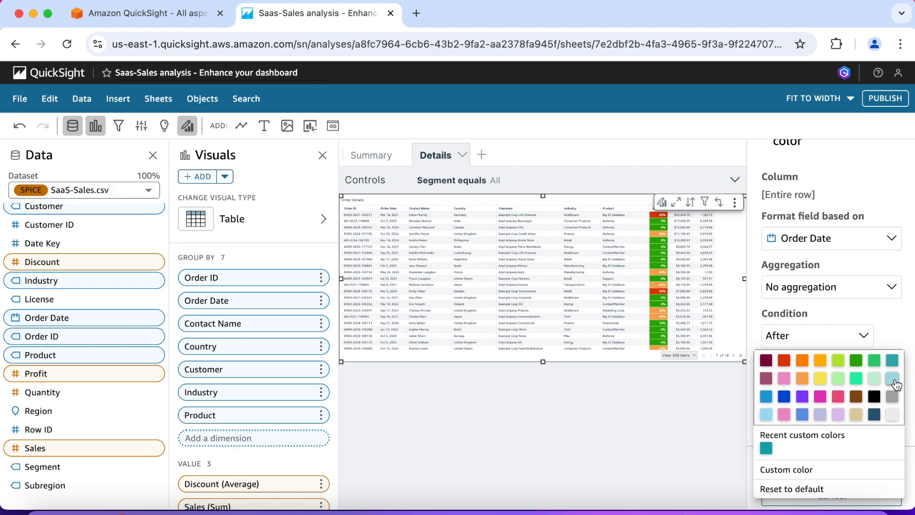
click(766, 416)
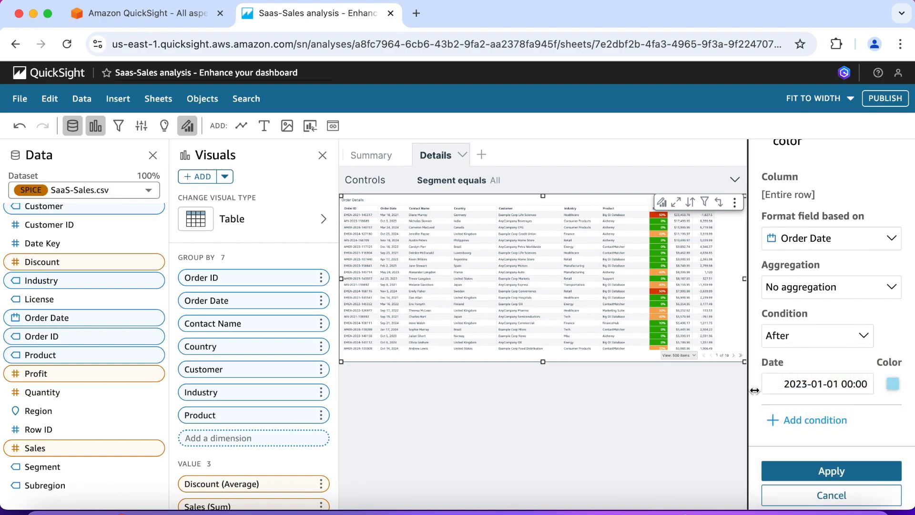
click(807, 470)
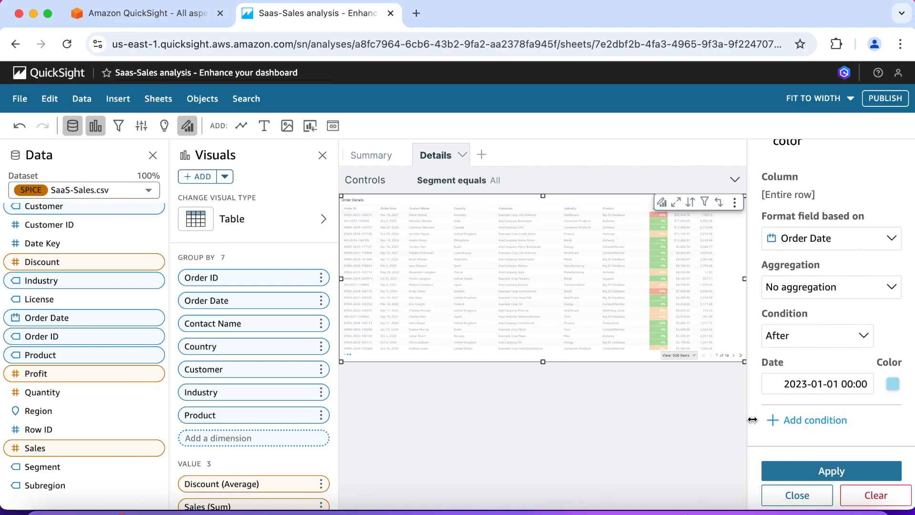
scroll(868, 272, up, 1)
scroll(868, 269, up, 1)
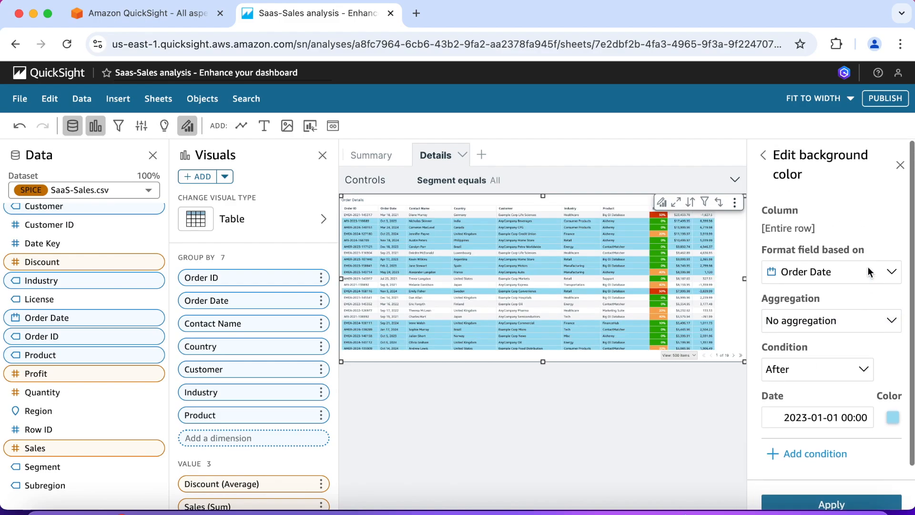
click(900, 165)
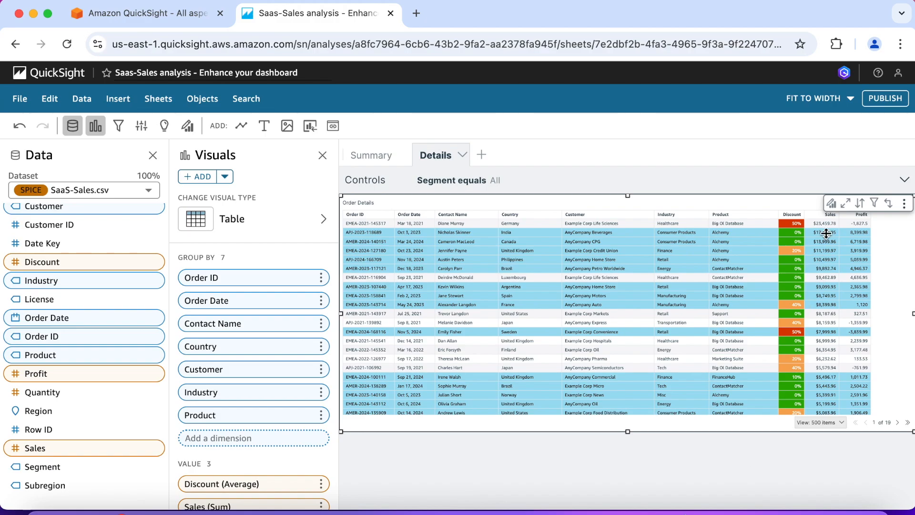
- Try the Apply on top option for the entire-row rule, turn it off again, and close the conditional formatting settings
click(831, 203)
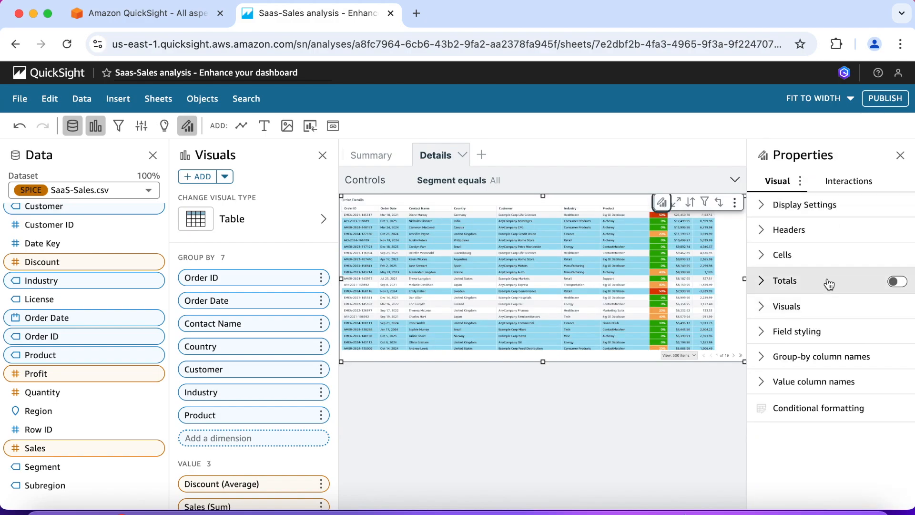
click(821, 407)
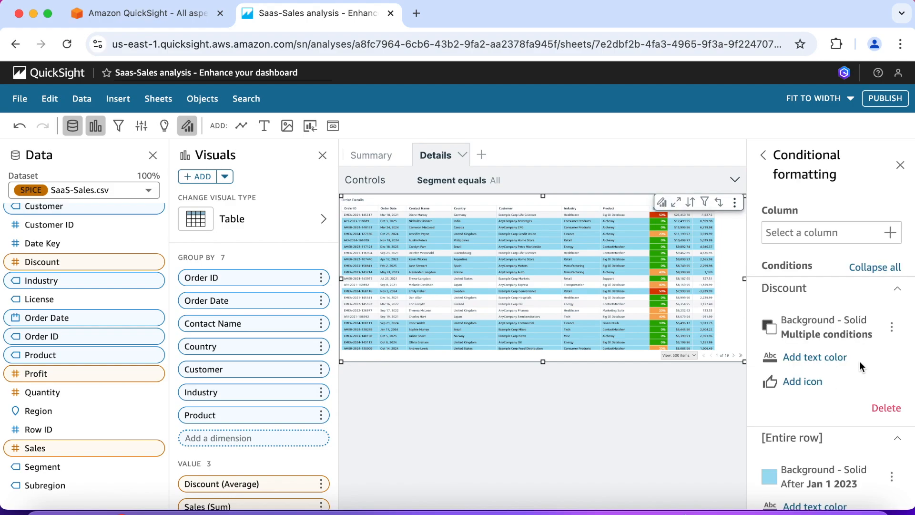
scroll(859, 361, down, 2)
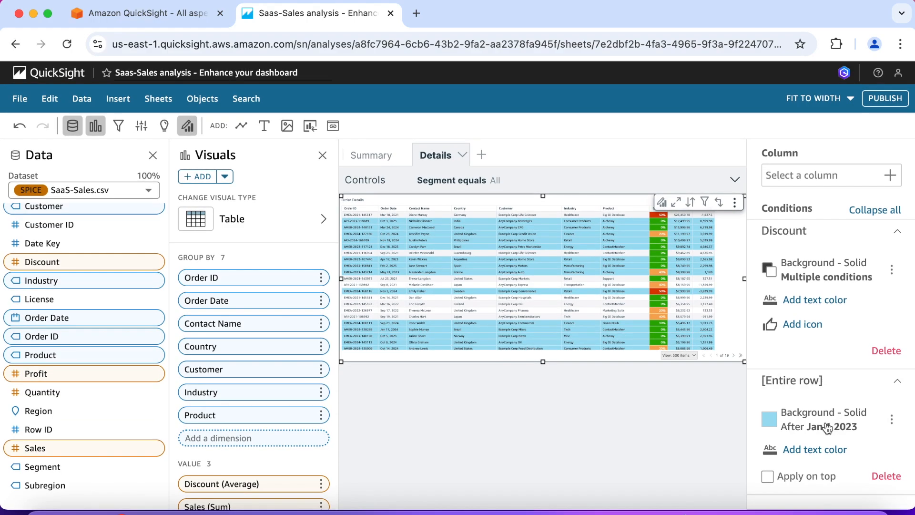
click(768, 476)
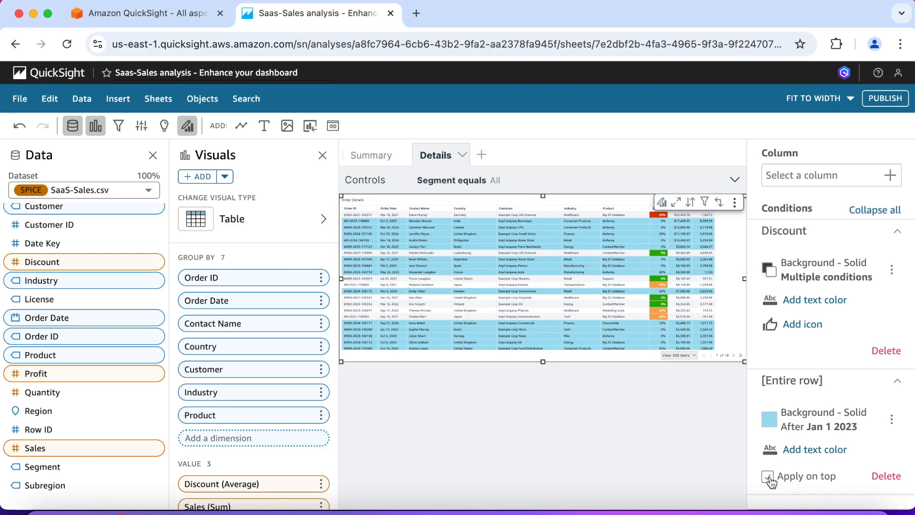
click(768, 477)
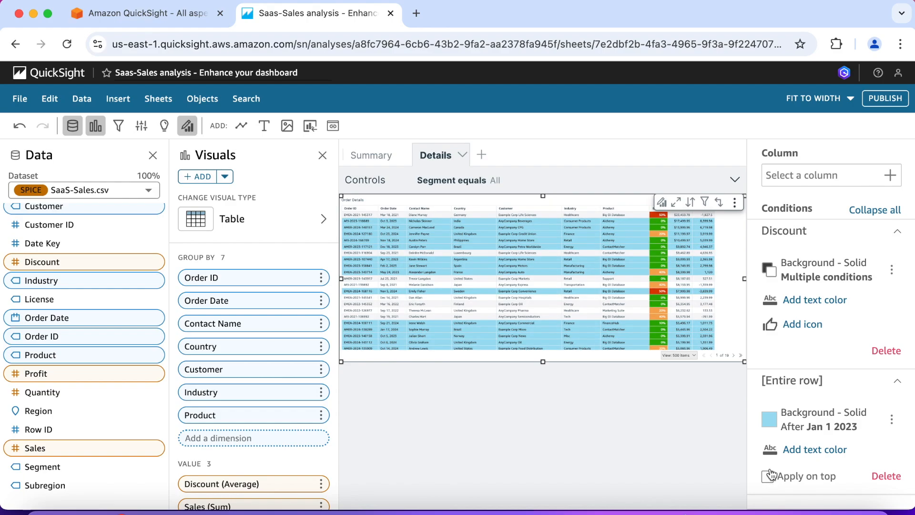
scroll(820, 343, up, 2)
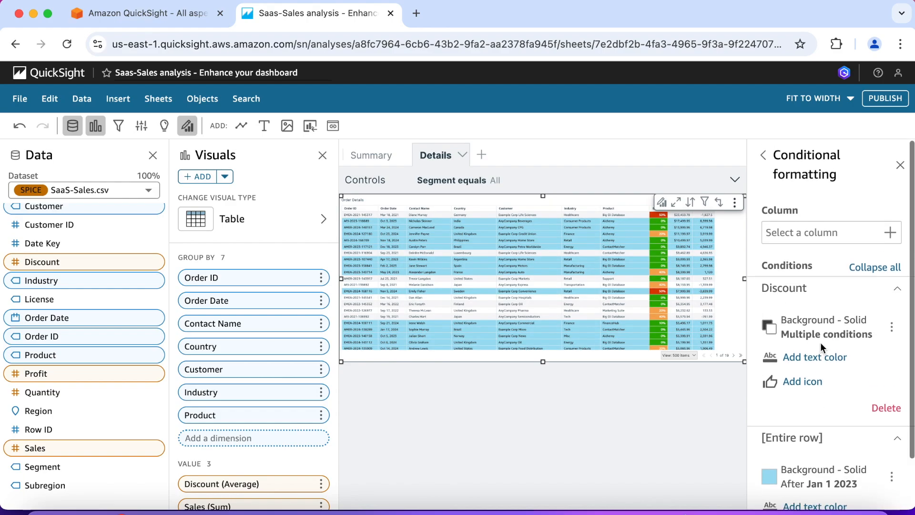
click(899, 166)
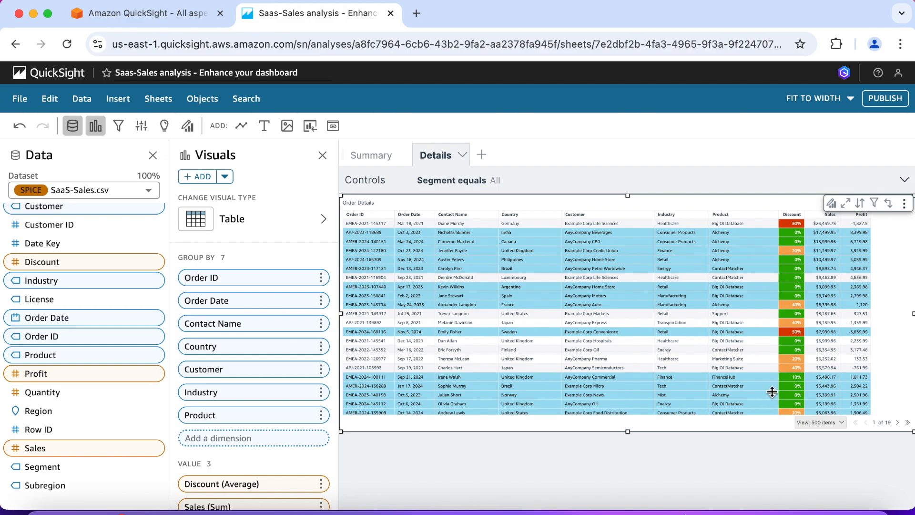
- Reopen the Order Details table's entire-row background color rule for editing
click(832, 203)
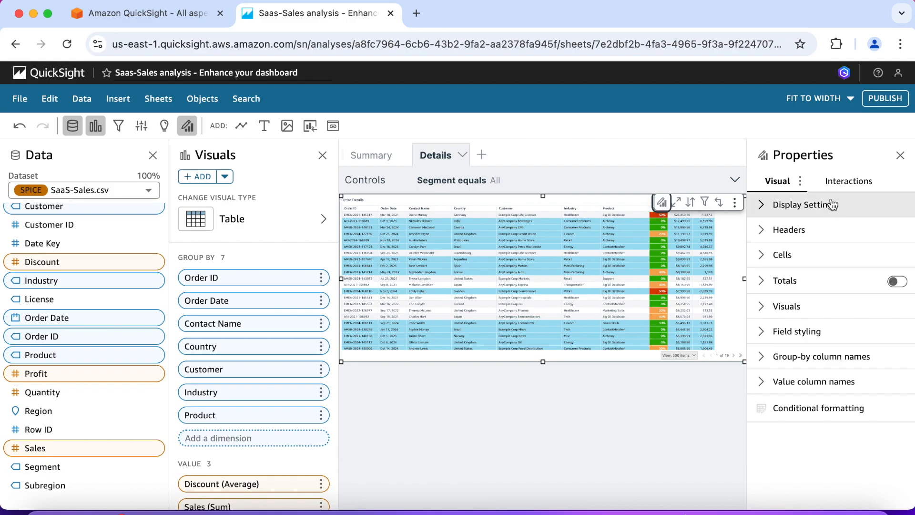
click(823, 406)
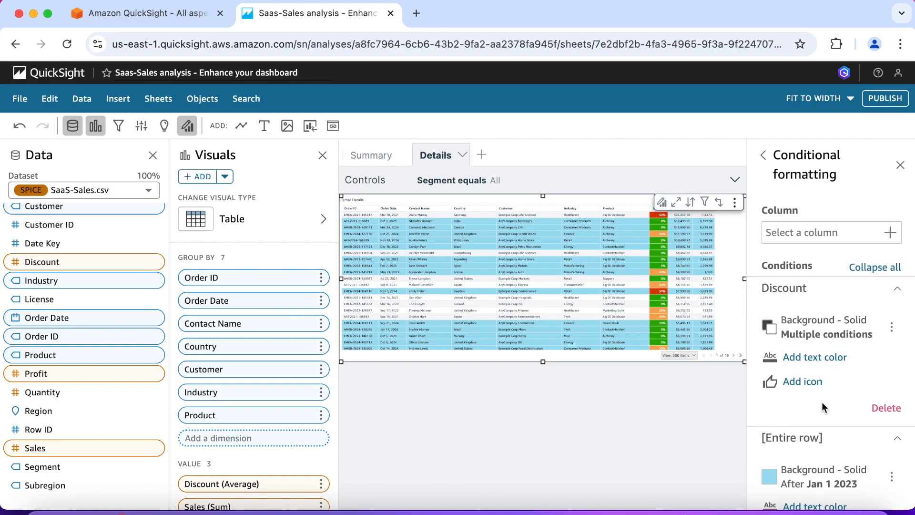
scroll(822, 401, down, 2)
click(823, 430)
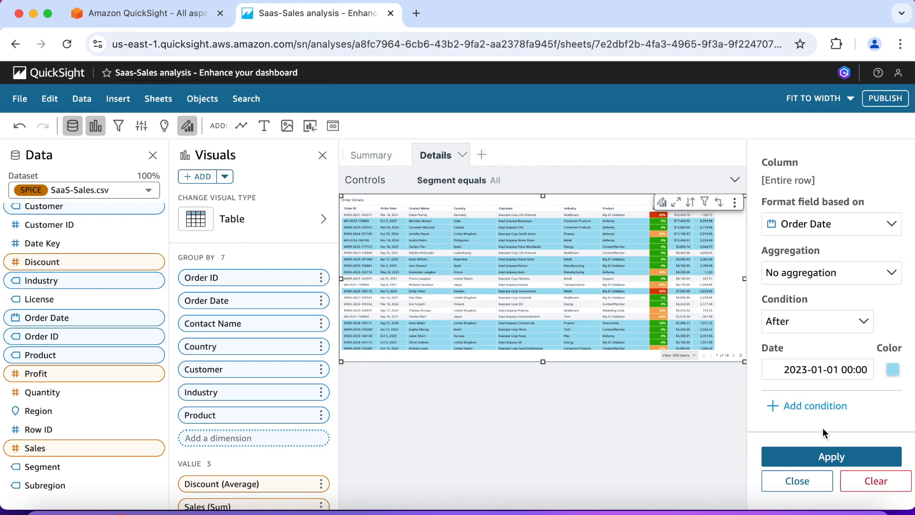
- Try to move the entire-row rule's date to January 2024 and apply it
click(826, 371)
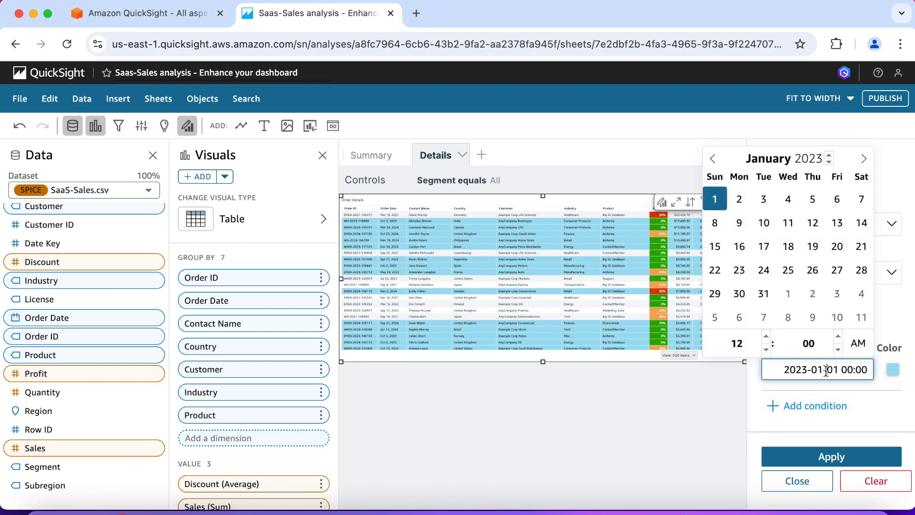
click(829, 155)
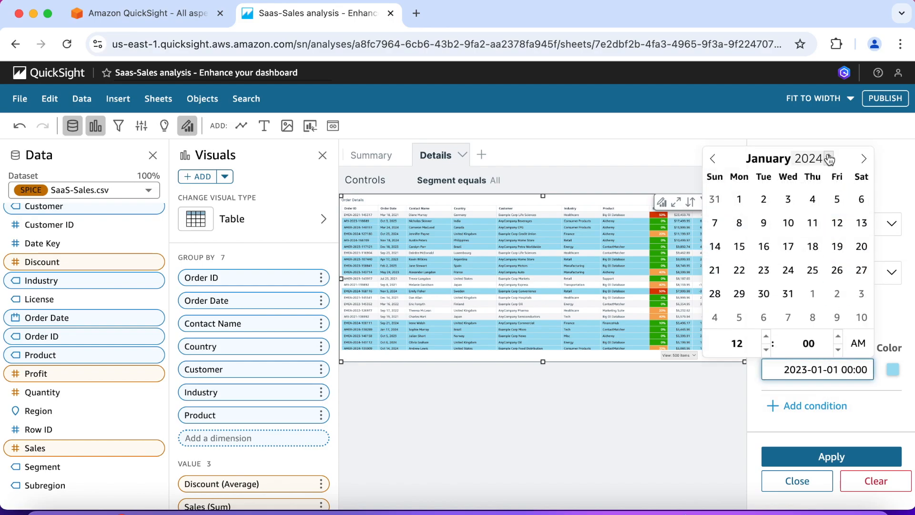
click(813, 457)
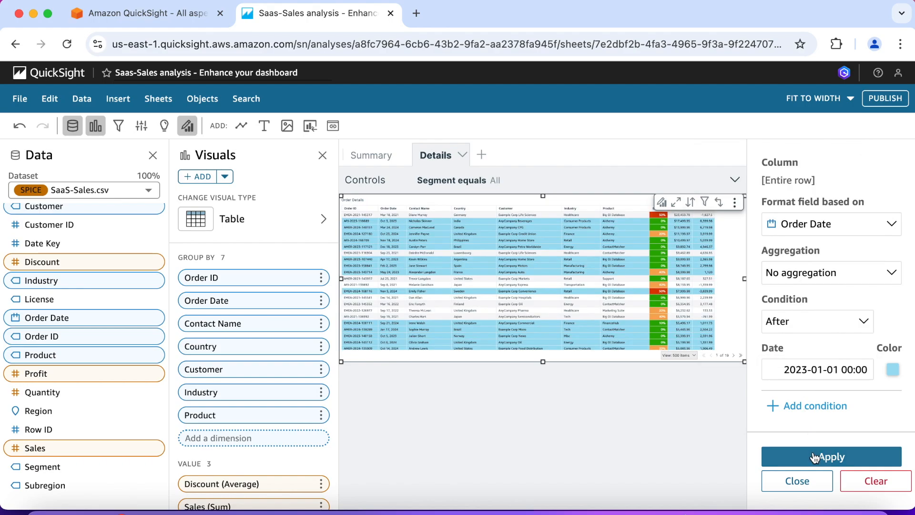
click(821, 371)
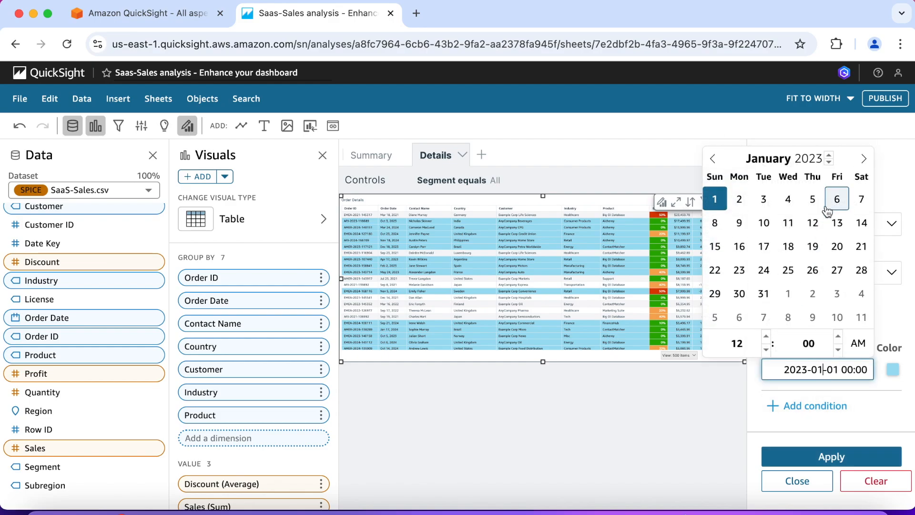
click(830, 156)
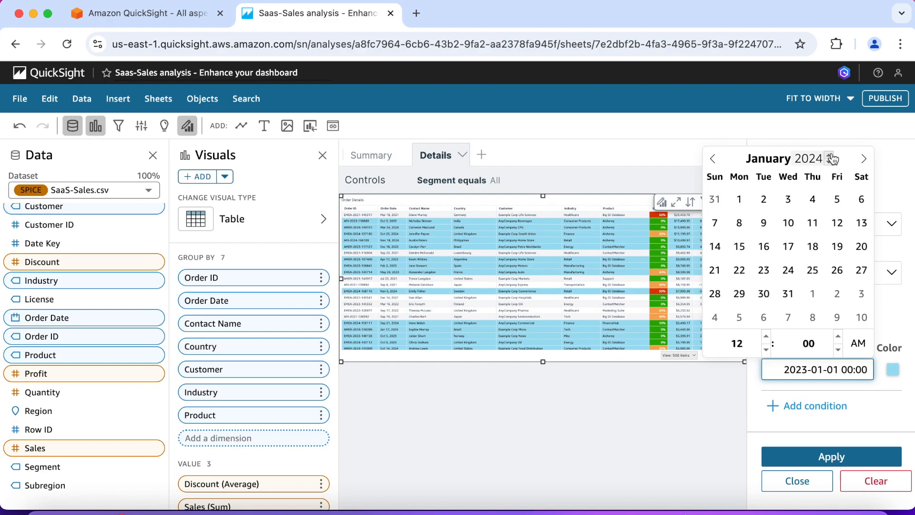
click(739, 198)
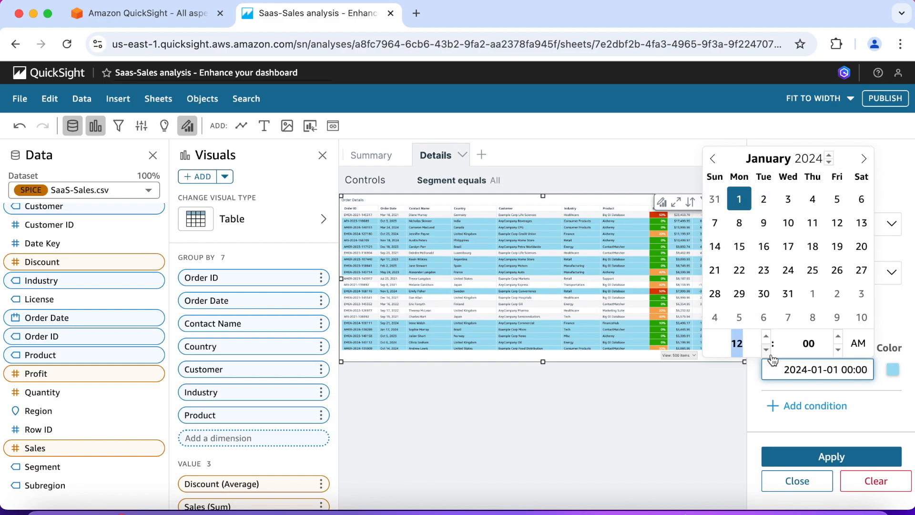
click(802, 455)
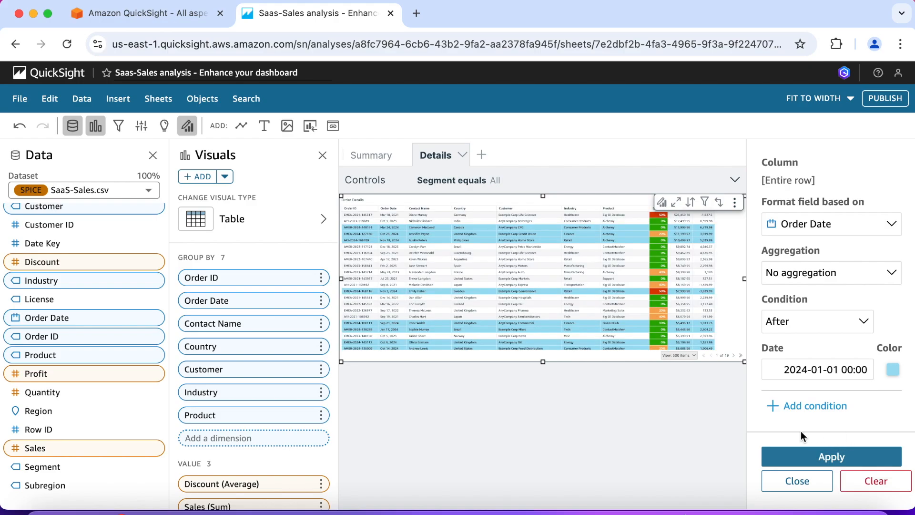
scroll(791, 320, up, 2)
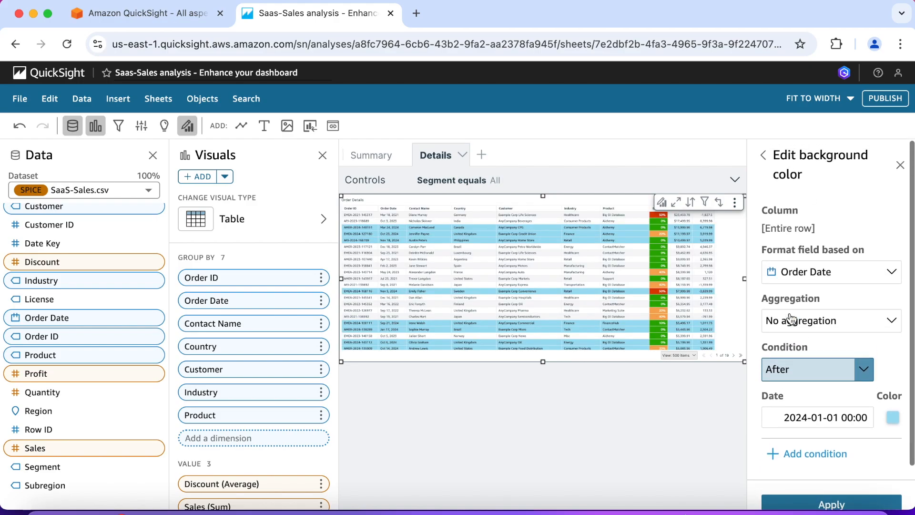
click(763, 155)
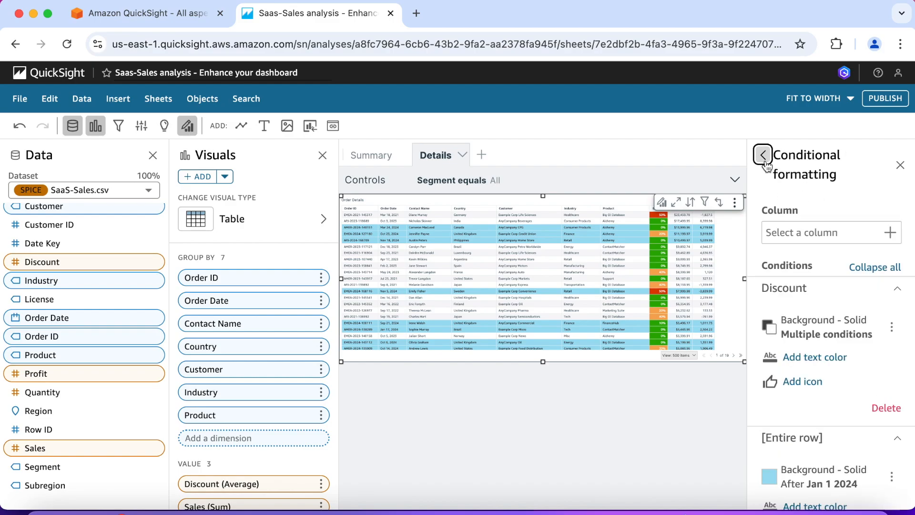
click(763, 155)
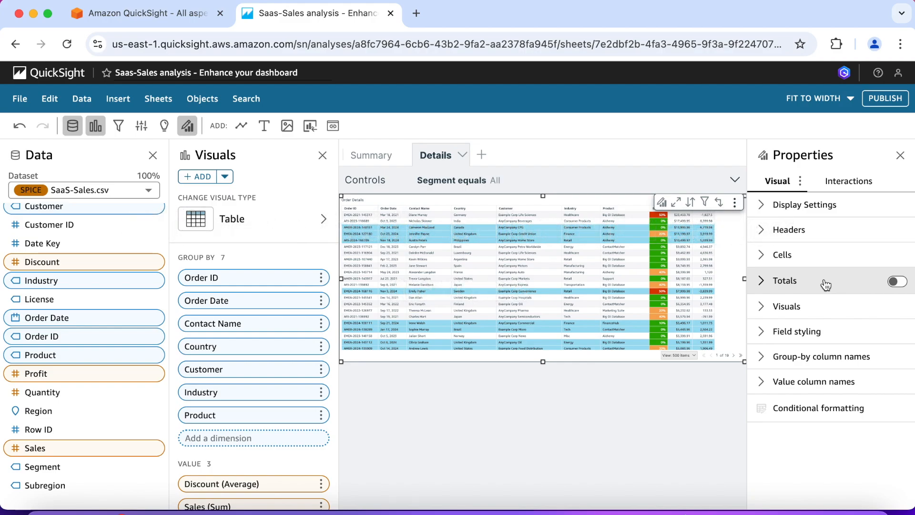
- Rename the Contact Name group-by column of the table to Contact and collapse the group-by column names
click(762, 358)
scroll(789, 379, down, 5)
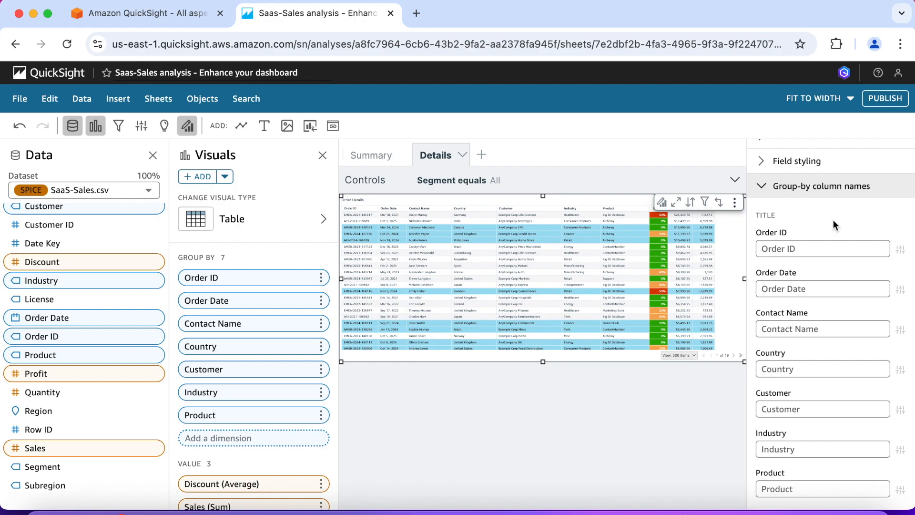
click(828, 327)
text(Contact)
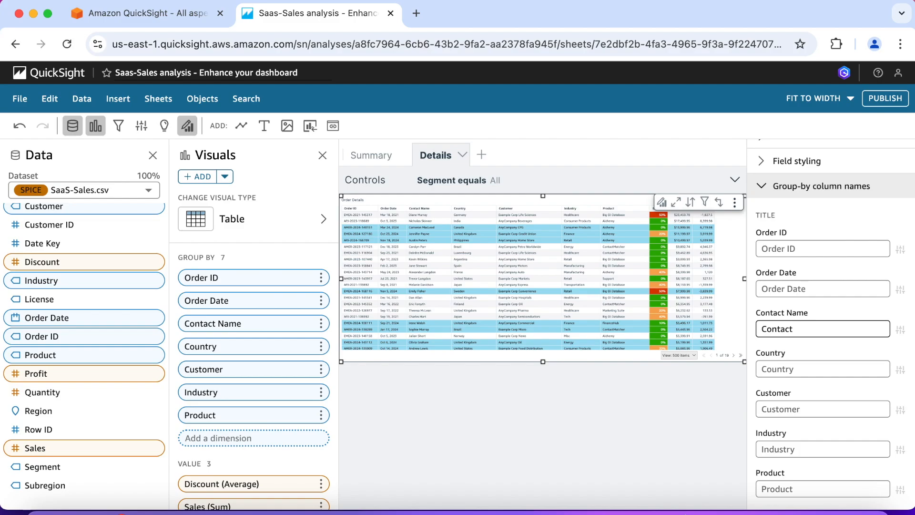
click(762, 190)
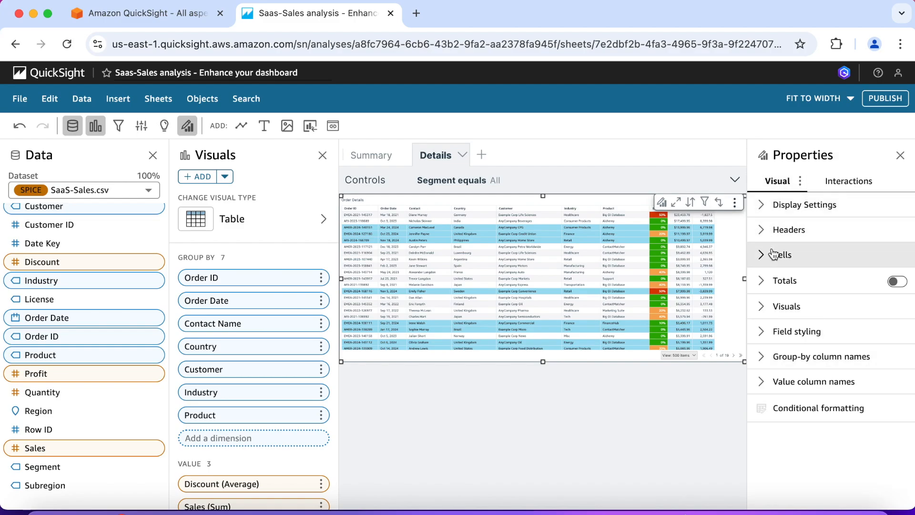
- Rename the Discount (Average) value column of the Order Details table to Avg Discount and collapse the value column names
click(762, 385)
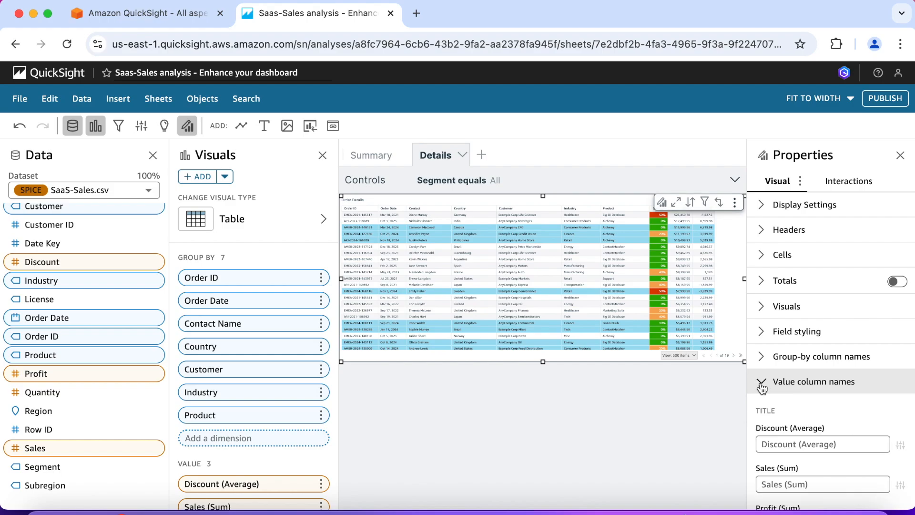
scroll(809, 418, down, 2)
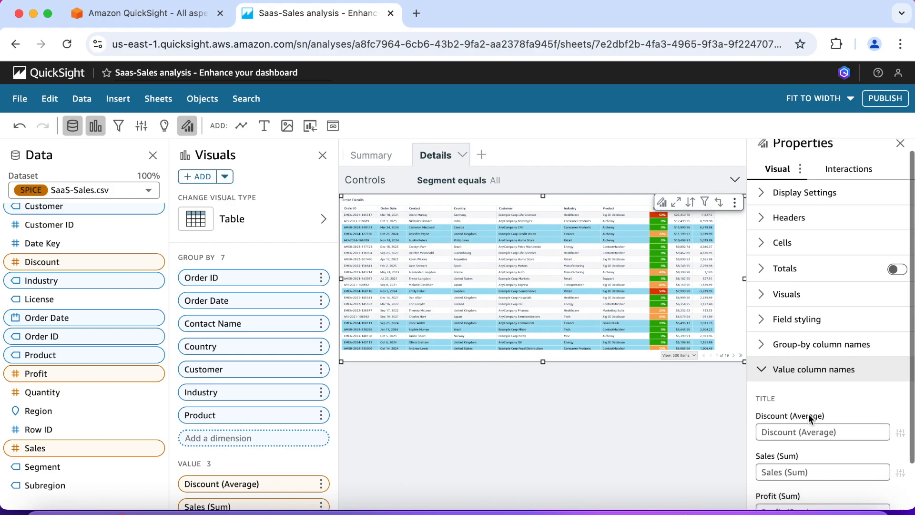
scroll(808, 418, down, 1)
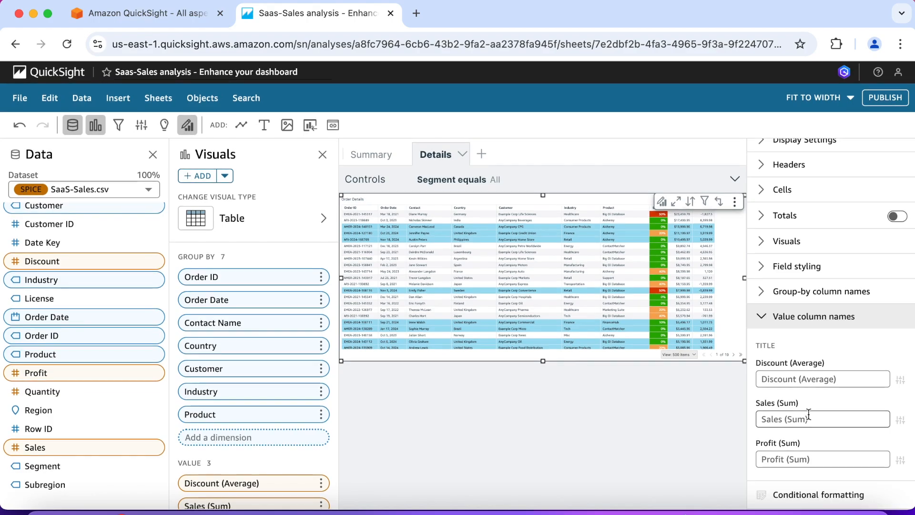
click(791, 380)
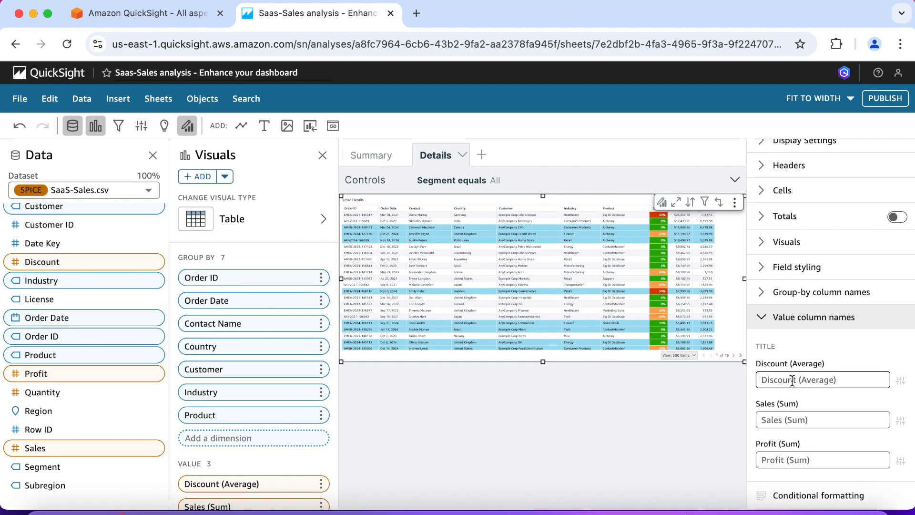
text(Avg Discount)
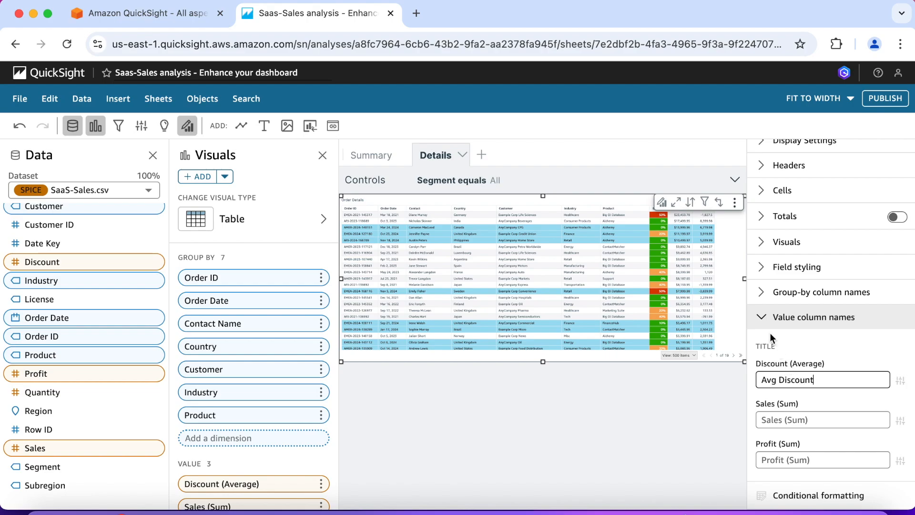
click(763, 318)
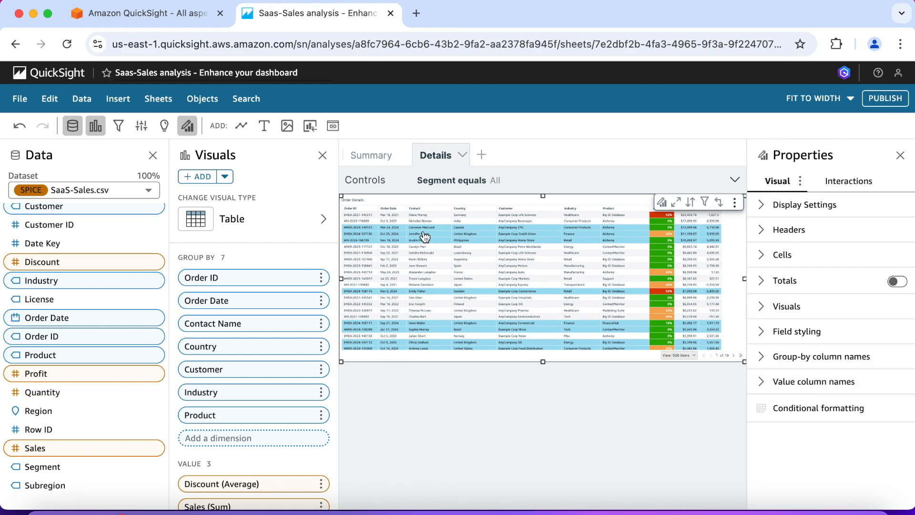
- Maximize the Order Details table to examine the renamed Contact and Avg Discount columns, and restore its size
click(676, 203)
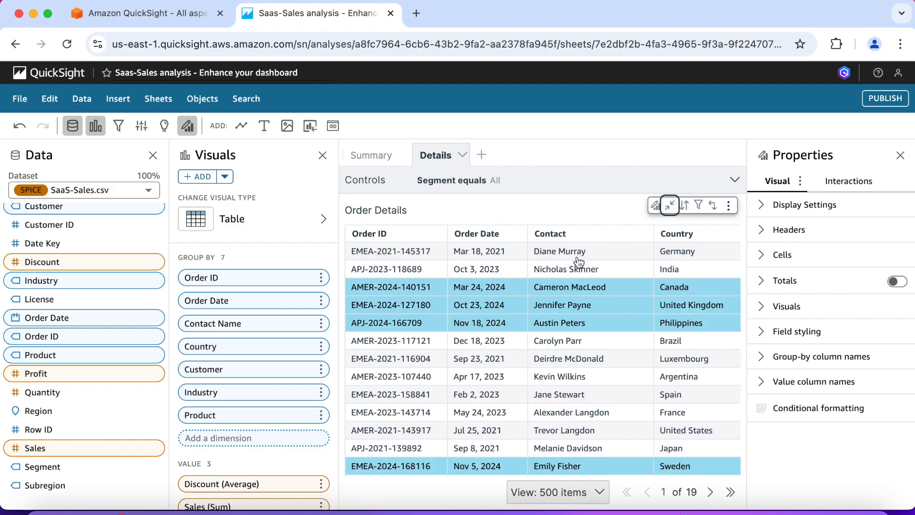
scroll(579, 262, right, 6)
scroll(581, 267, right, 6)
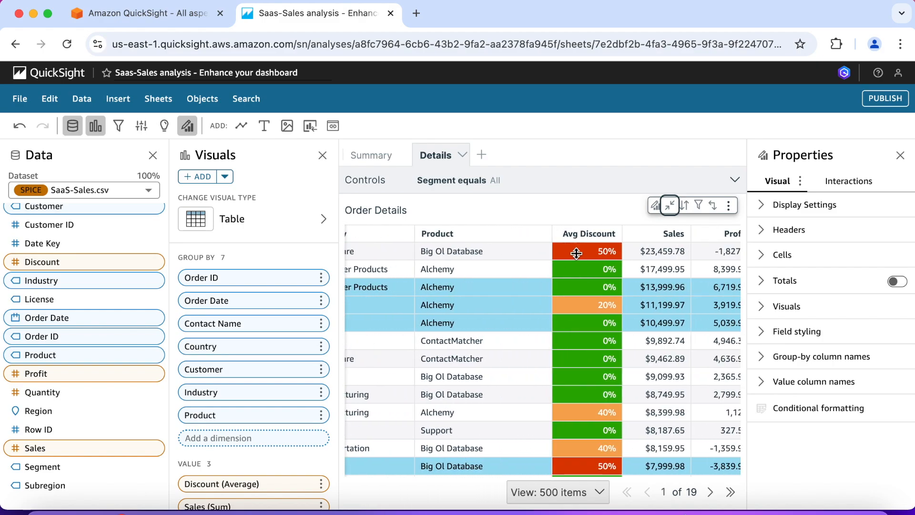
scroll(581, 255, right, 1)
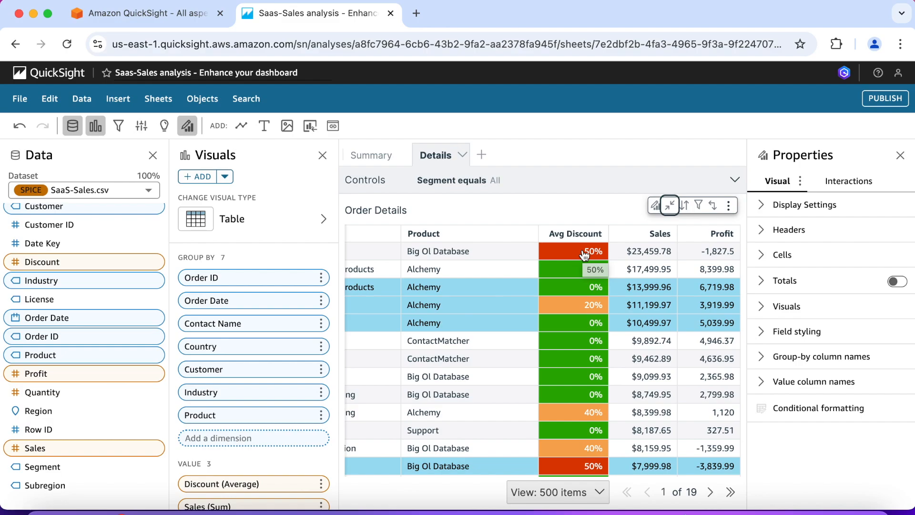
click(669, 205)
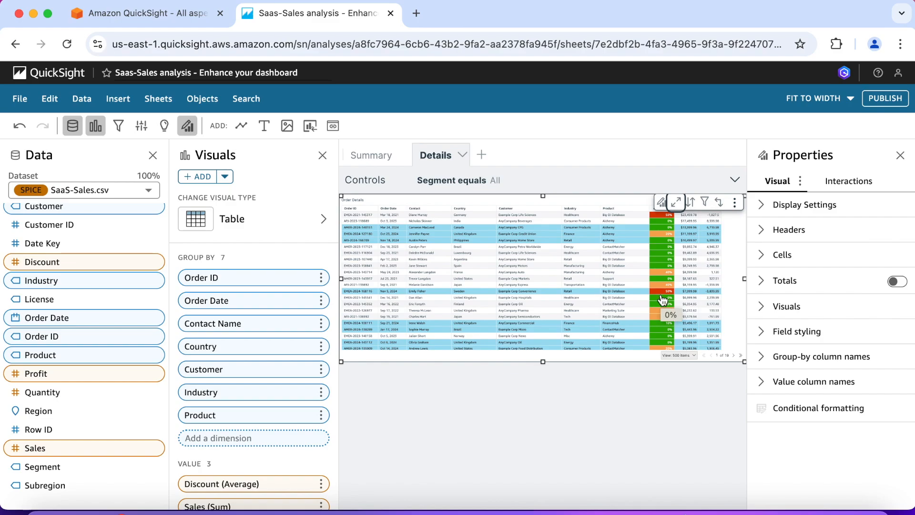
- Add data bars for the Profit (Sum) field to the Order Details table, keeping the default positive and negative colors
click(762, 307)
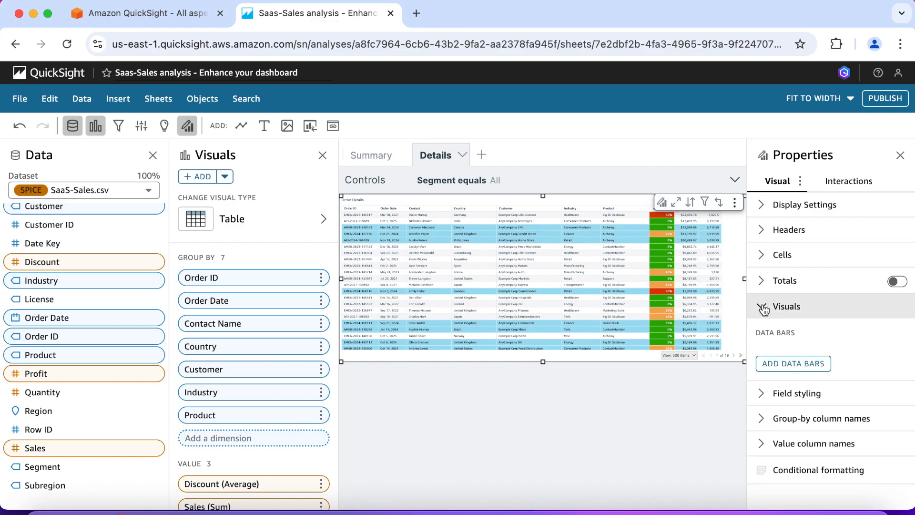
click(797, 363)
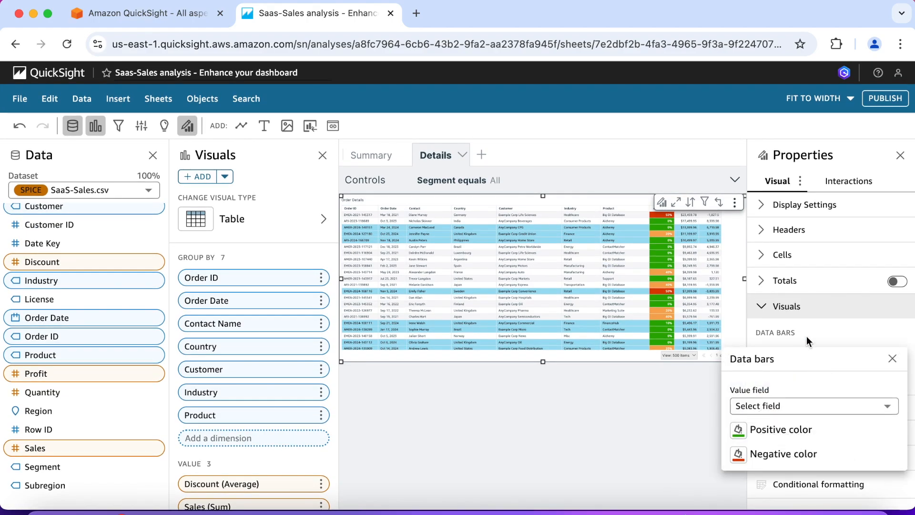
click(887, 408)
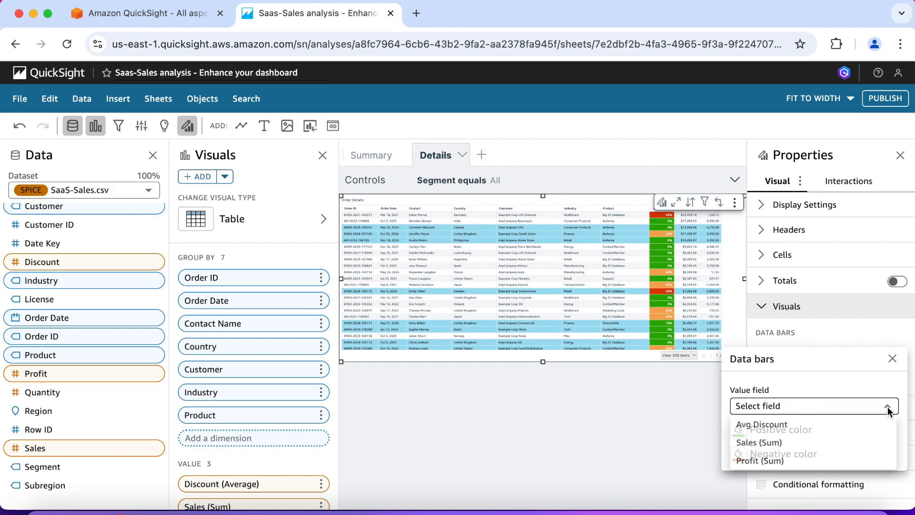
click(813, 463)
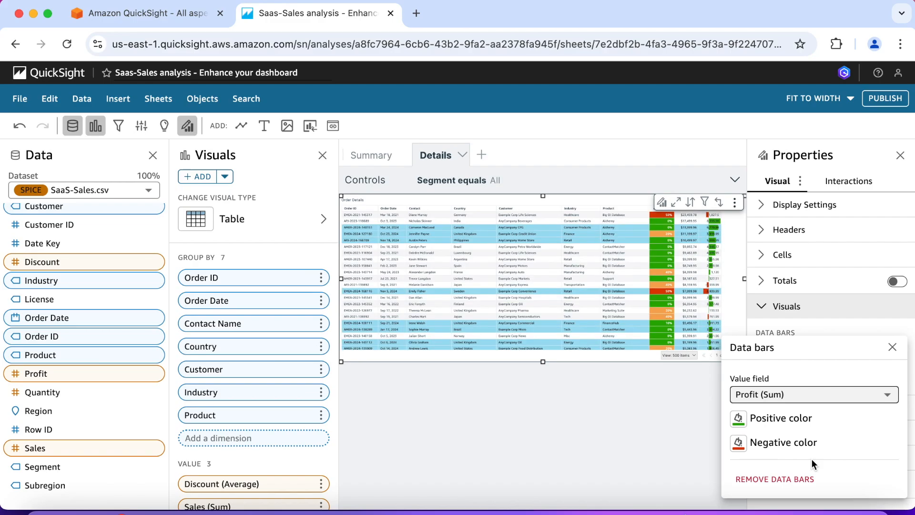
click(676, 201)
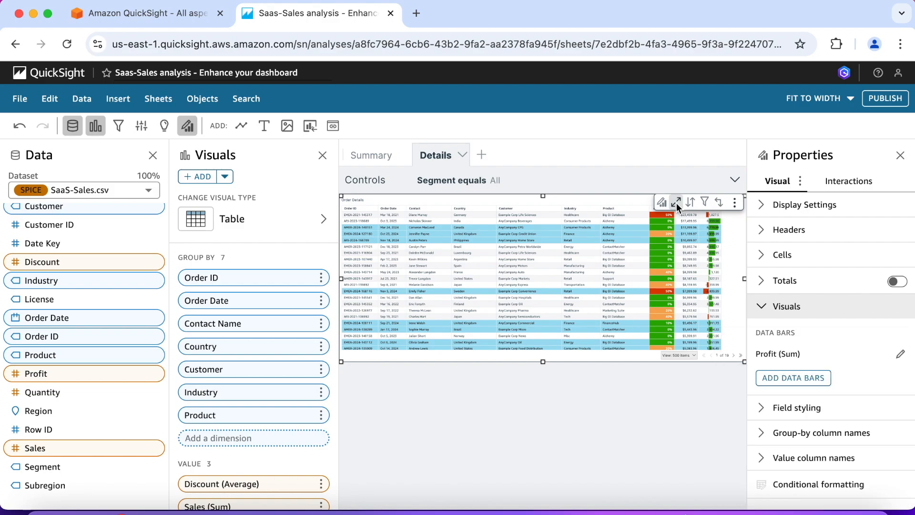
- Maximize the Order Details table to examine the data bars in the Profit column, and restore its size
click(676, 203)
scroll(675, 322, right, 5)
scroll(675, 323, right, 10)
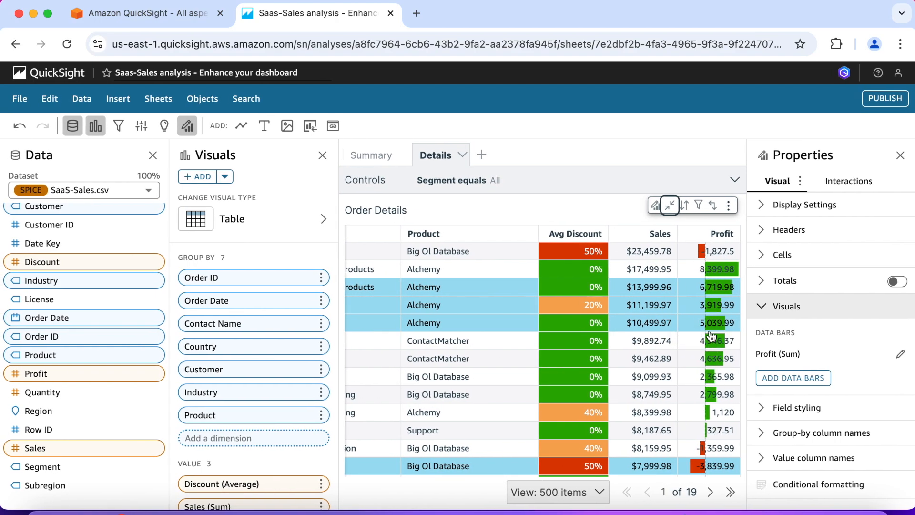
click(669, 205)
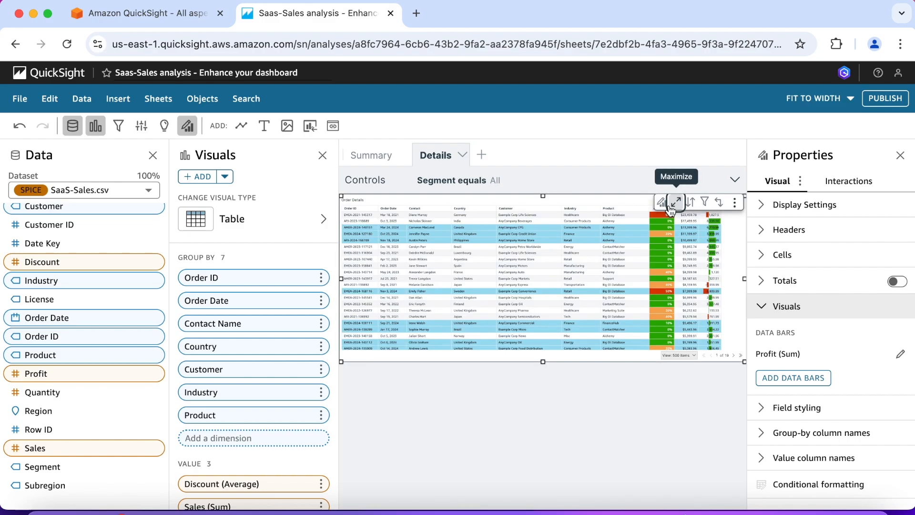
- Go to the Summary sheet, refreshing the page, and add a custom visual content visual with its Custom Content settings expanded
click(372, 157)
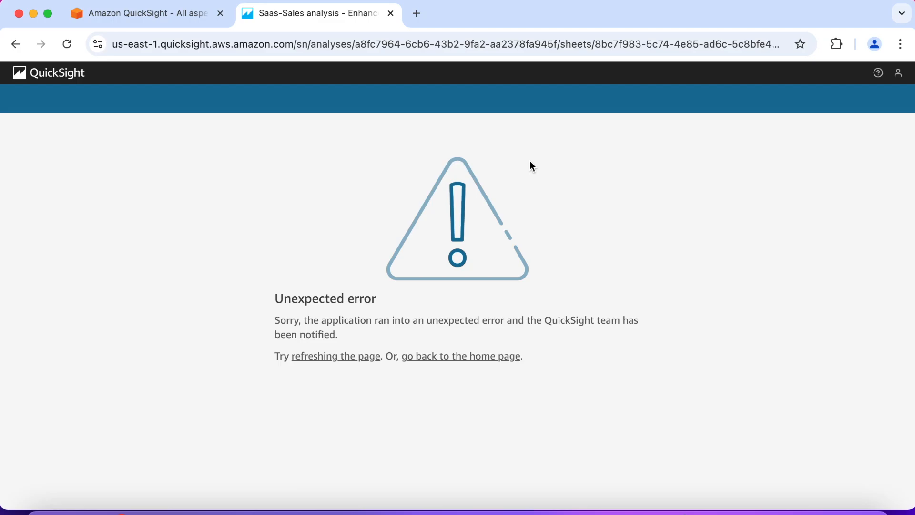
click(345, 358)
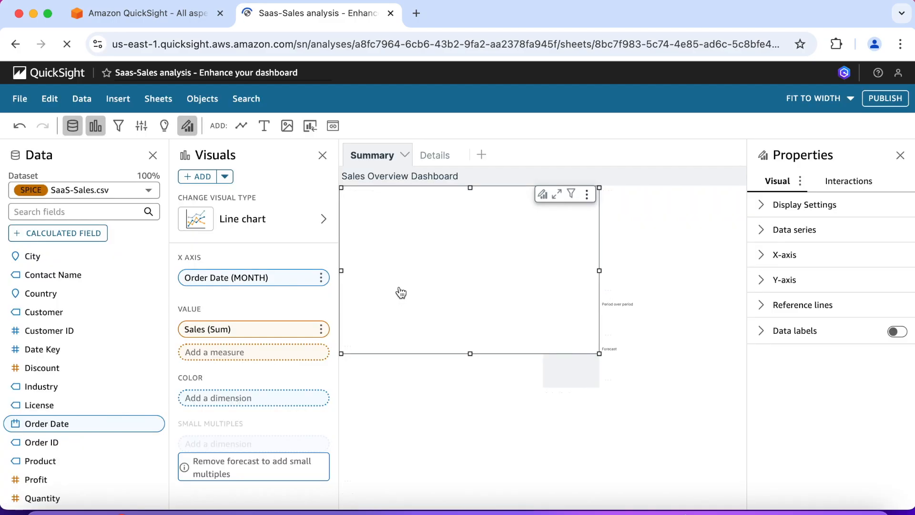
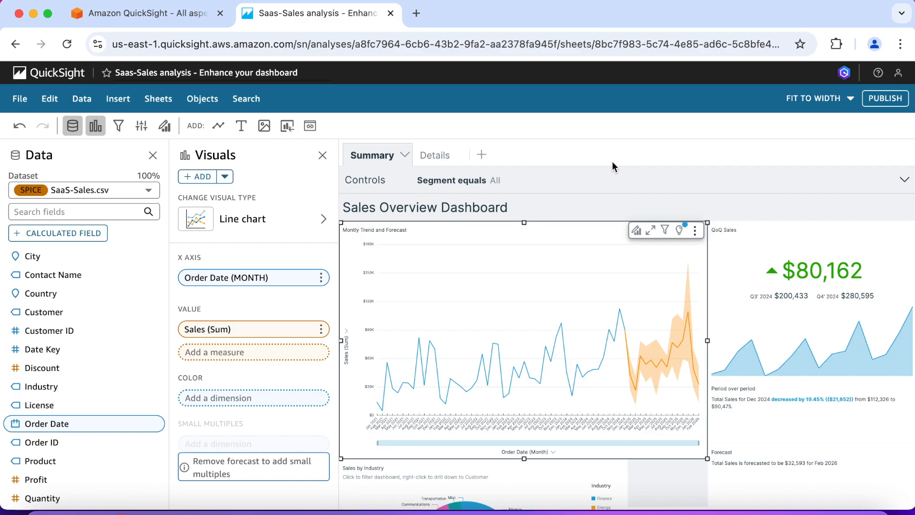
click(202, 177)
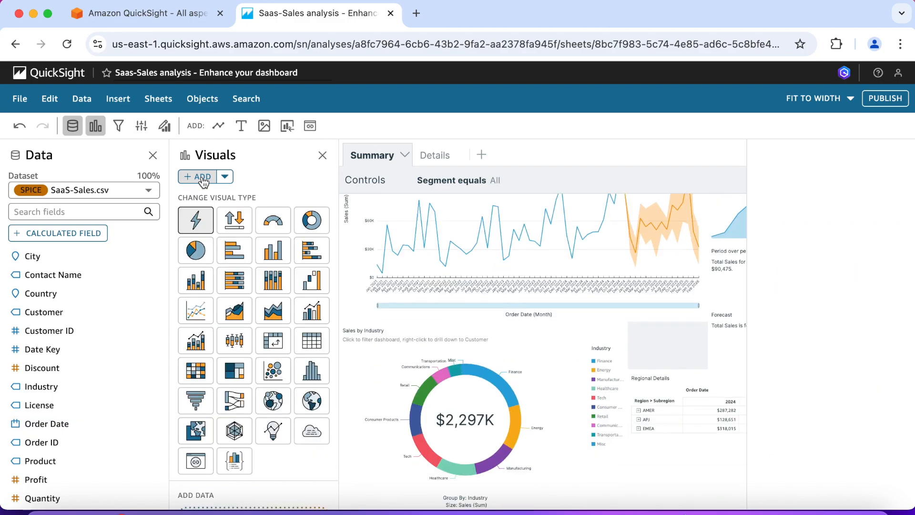
click(195, 460)
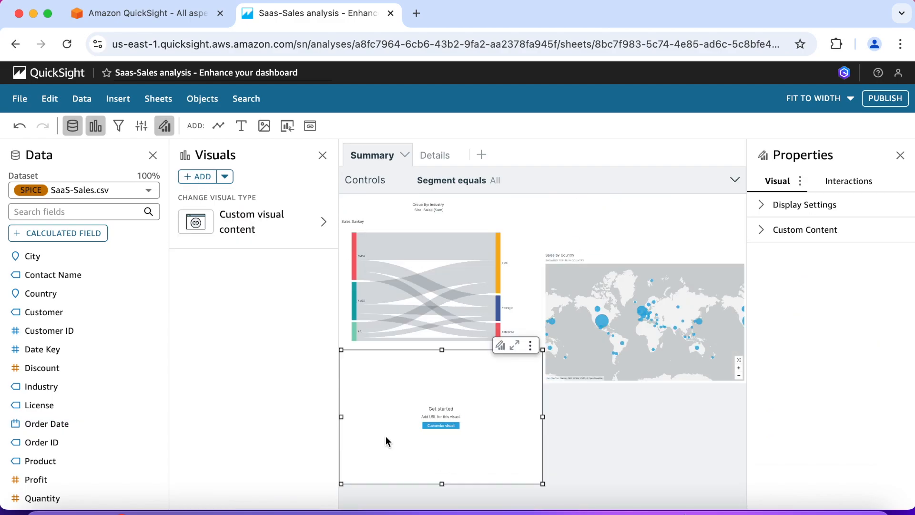
click(761, 233)
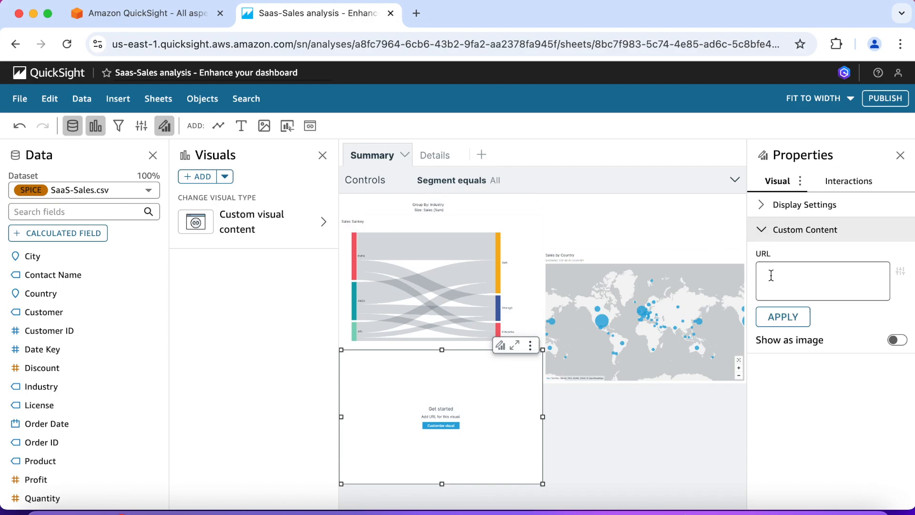
- Copy the quicksight_logo.png URL from the workshop page's Exercise 10, apply it as the visual's custom content URL, and show it as an image
click(181, 16)
click(479, 334)
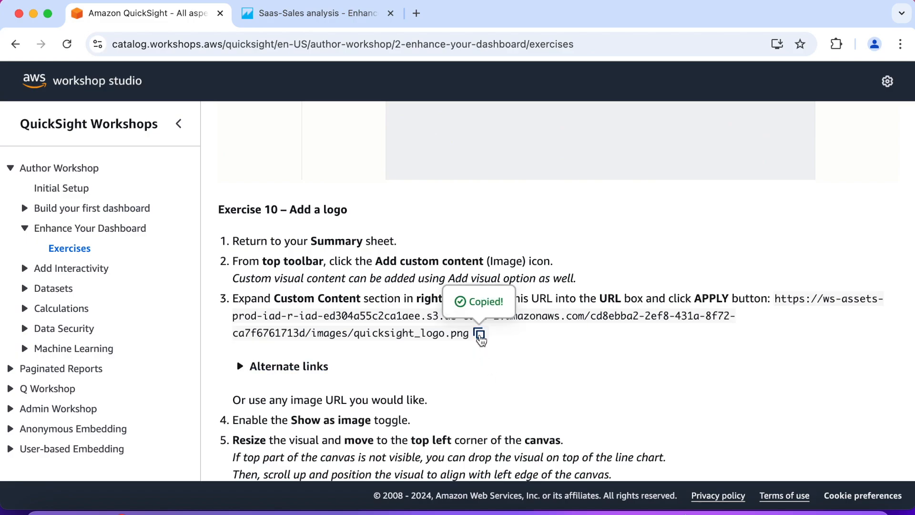
click(359, 18)
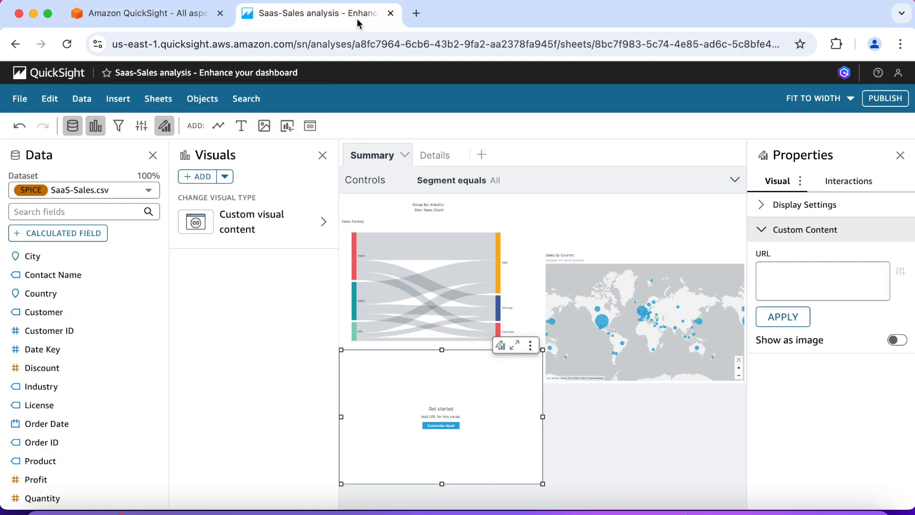
click(766, 268)
right_click(767, 269)
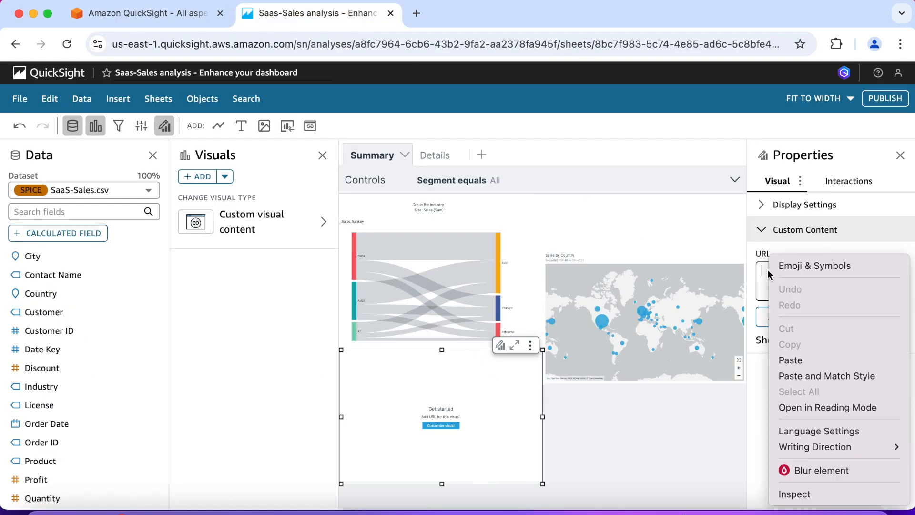
click(787, 359)
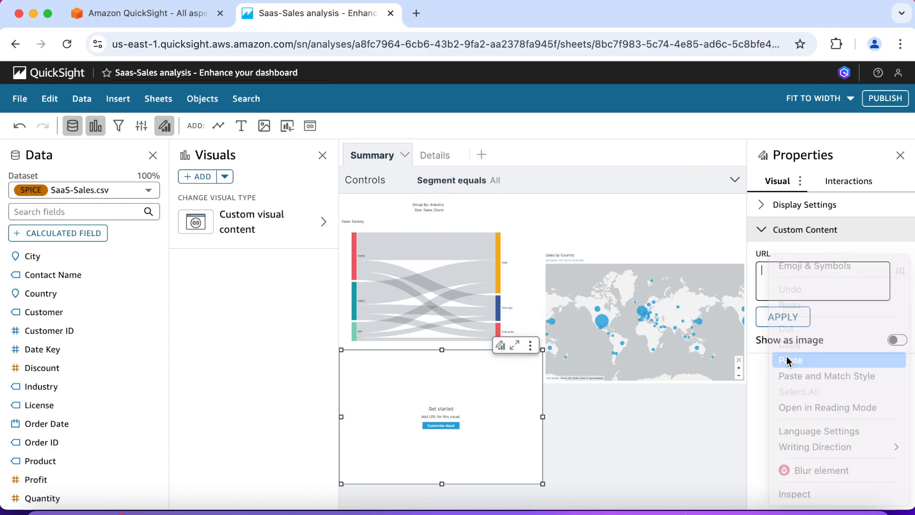
click(793, 320)
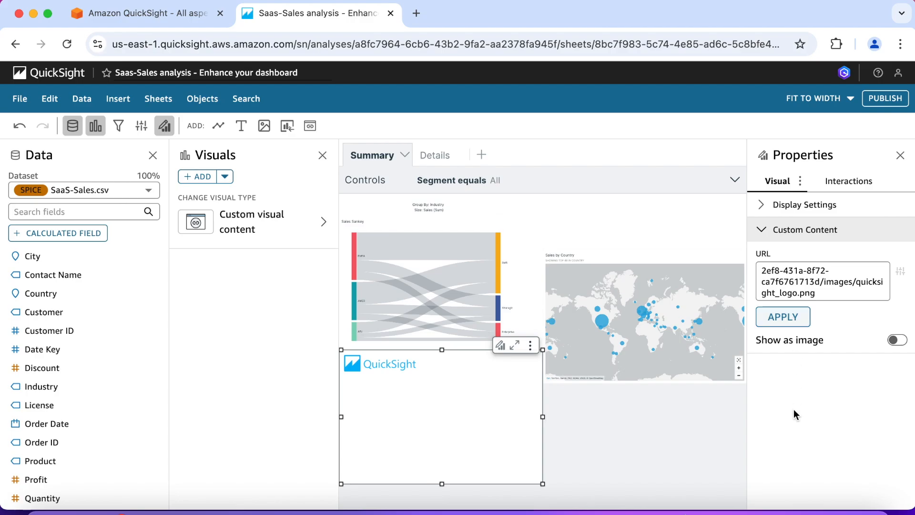
click(893, 342)
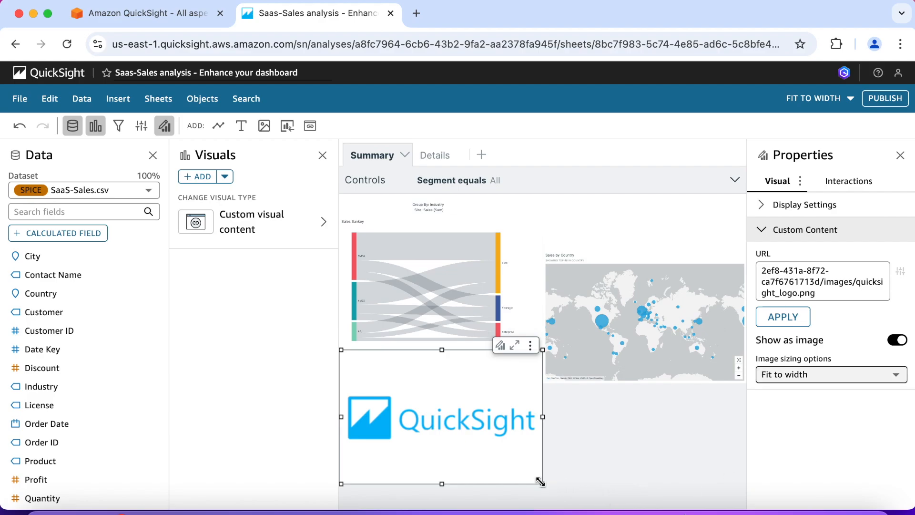
- Shrink the QuickSight logo visual and move it between the Sales Overview Dashboard title and the monthly trend line chart
drag(543, 483, 464, 380)
scroll(464, 381, up, 2)
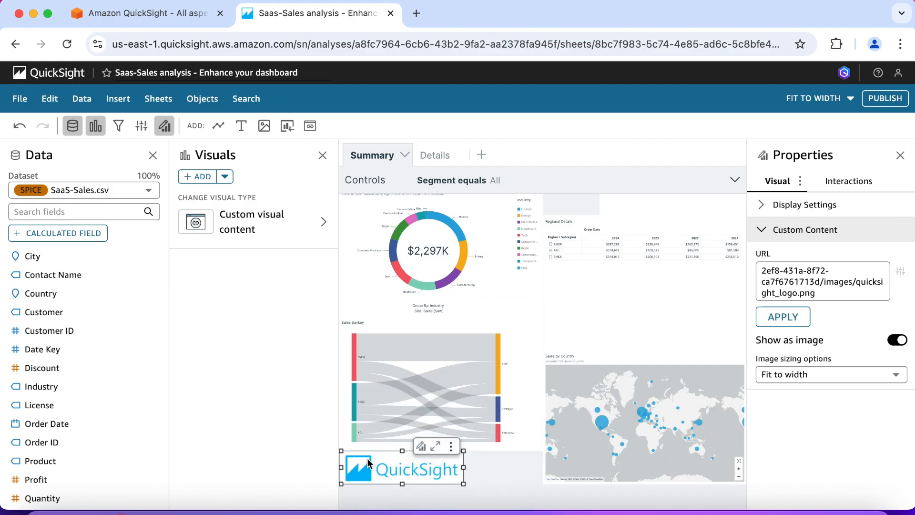
drag(382, 451, 416, 213)
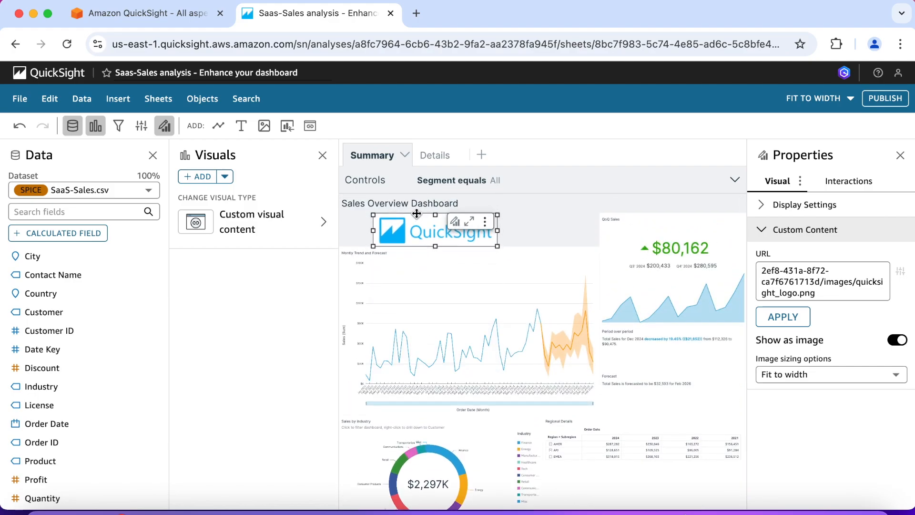
click(545, 219)
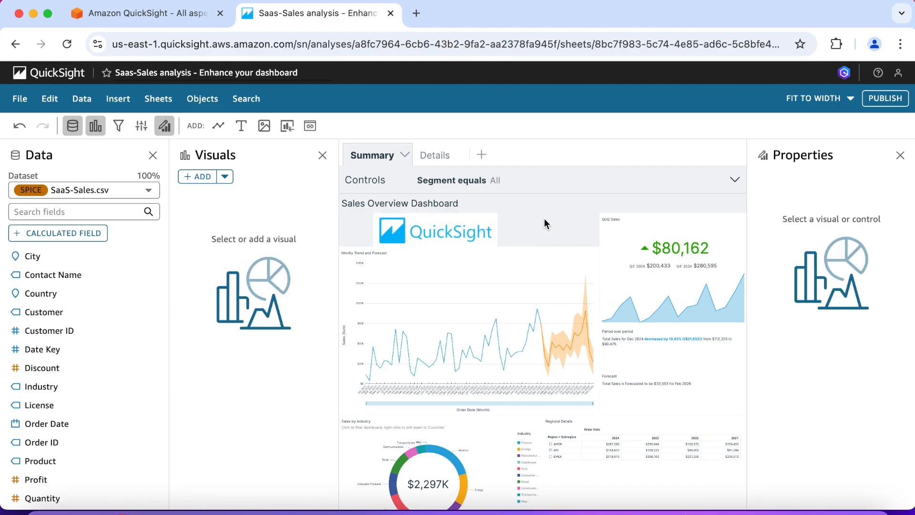
- Move the QuickSight logo flush with the left edge of the canvas, directly above the line chart, and leave it selected
click(422, 220)
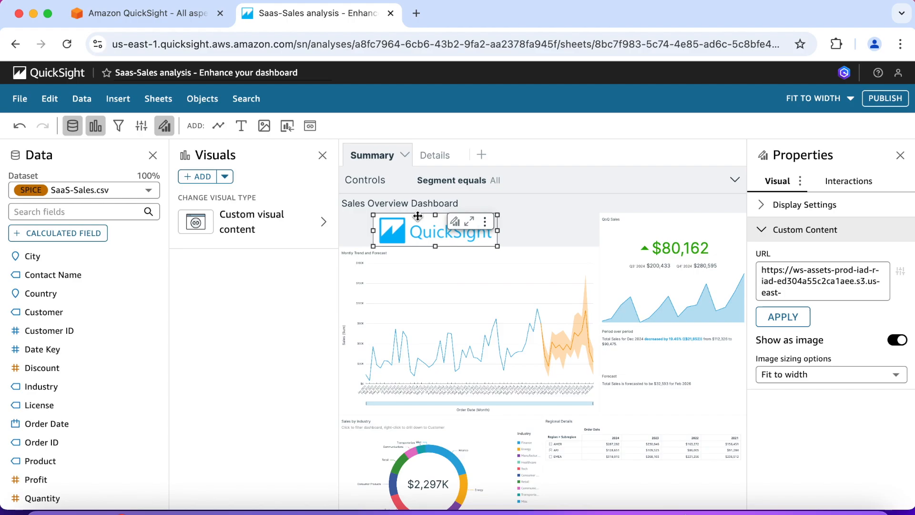
drag(417, 216, 384, 215)
click(527, 215)
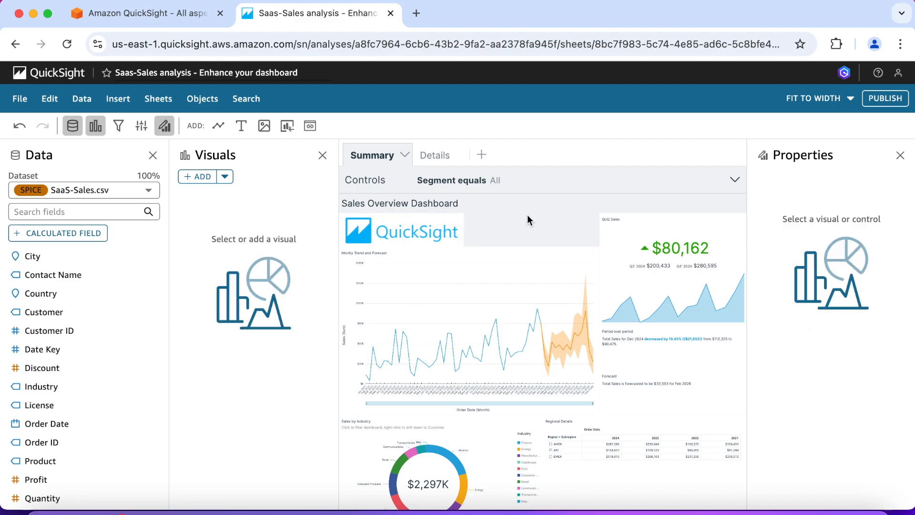
click(406, 233)
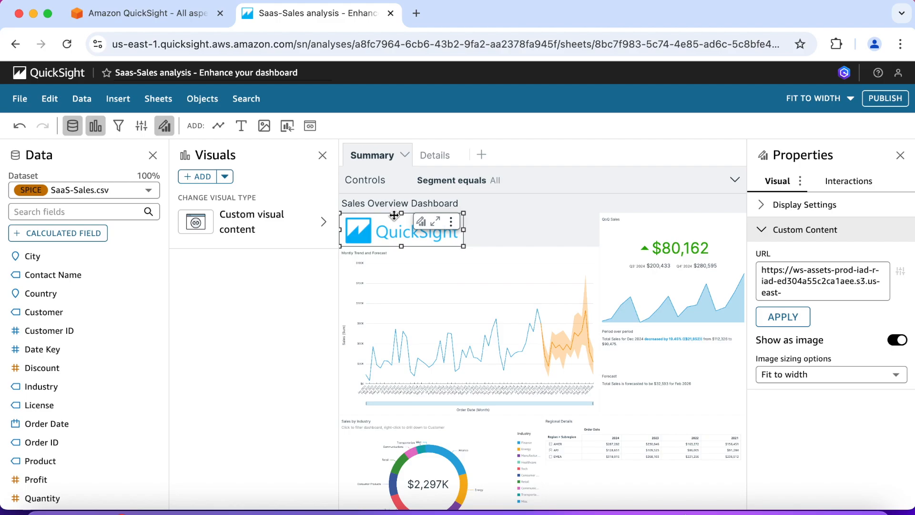
- Add a text box to the Summary sheet below the Sankey chart, widening it past the Sankey chart and reducing its height
drag(394, 215, 394, 213)
click(524, 213)
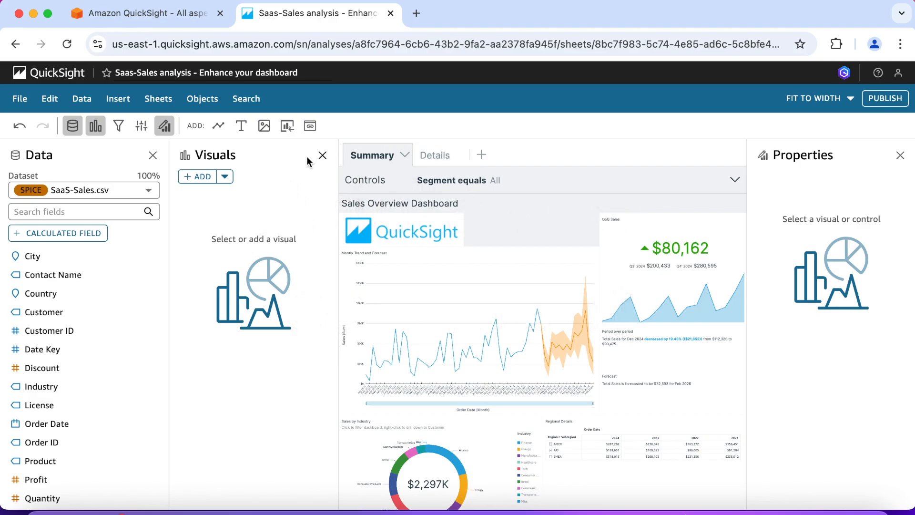
click(242, 127)
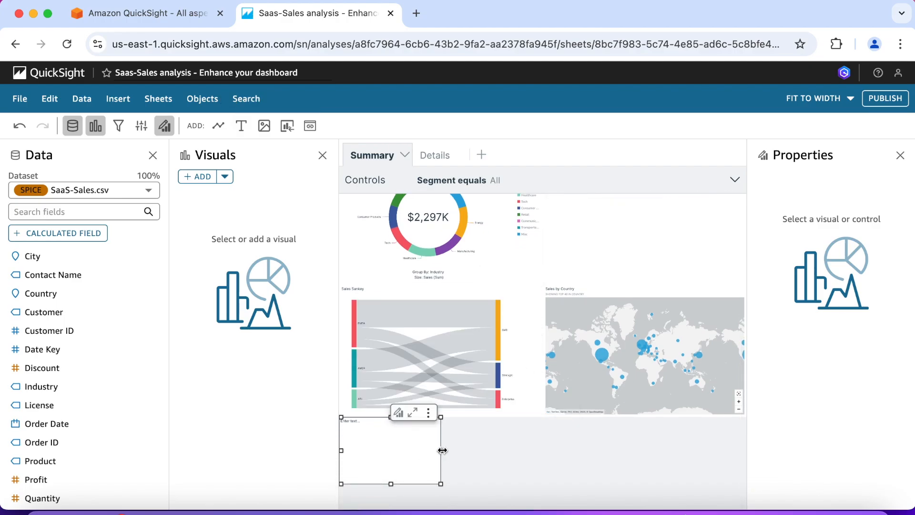
drag(442, 451, 611, 449)
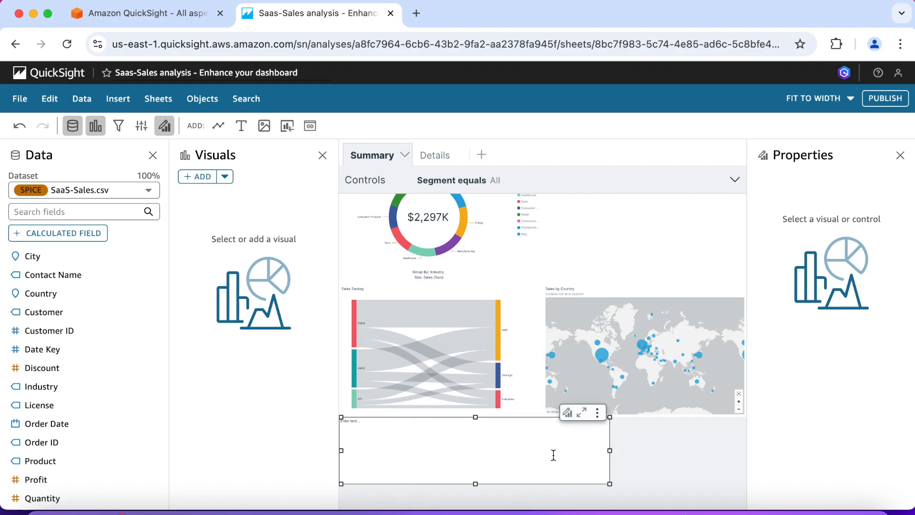
drag(477, 484, 476, 469)
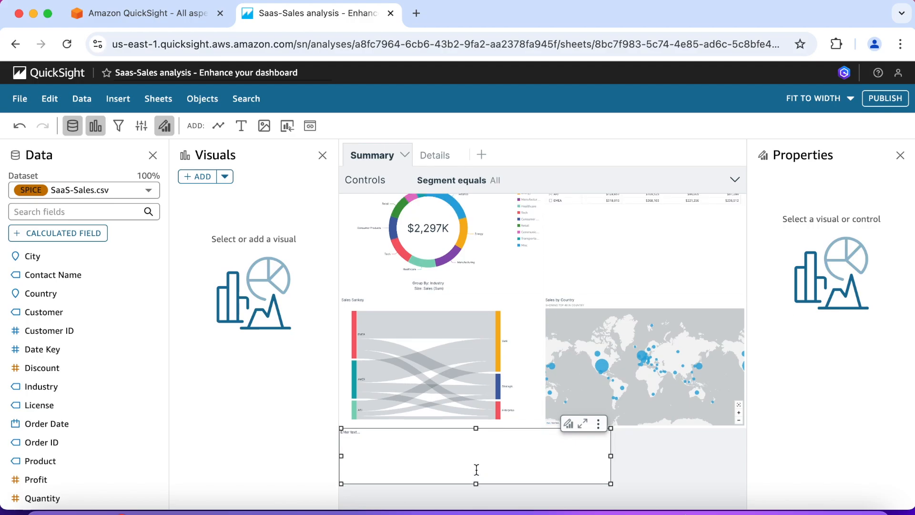
- Copy the Exercise 11 comment text from the workshop page and paste it into the QuickSight text box with font size 16 chosen
click(181, 21)
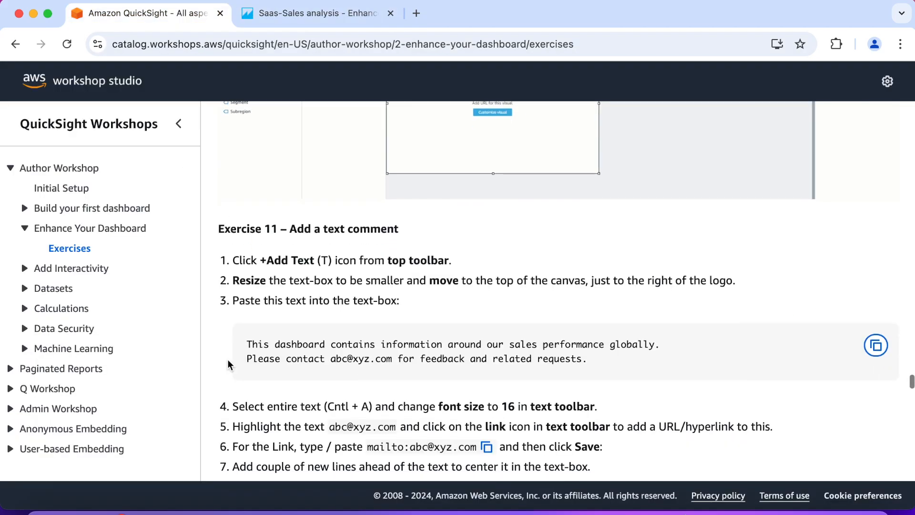
click(875, 345)
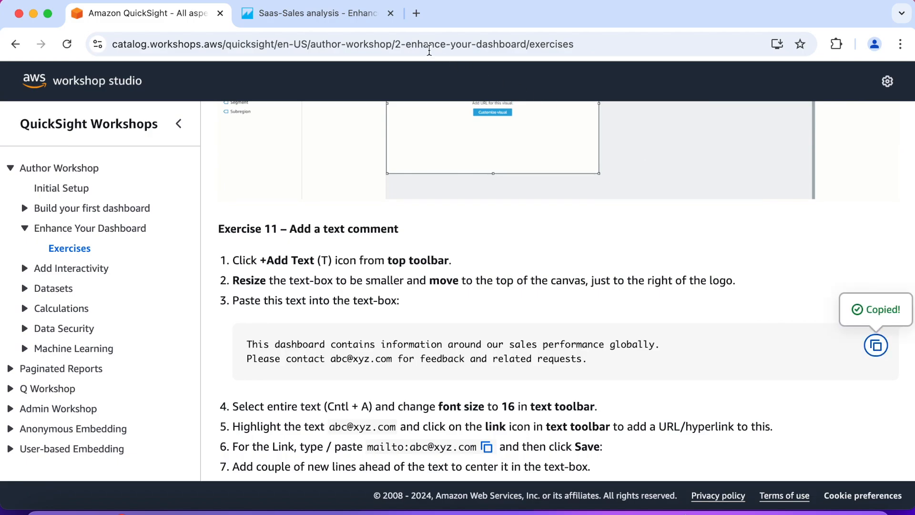
click(355, 22)
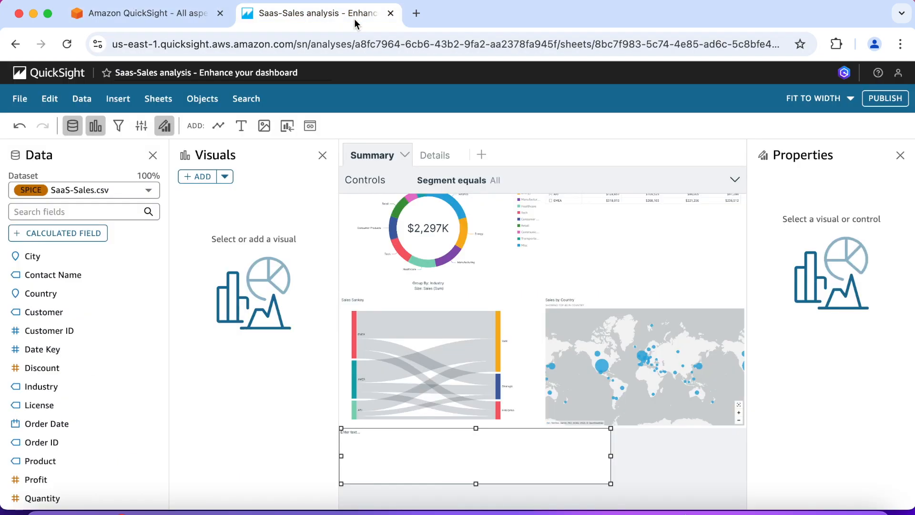
click(368, 445)
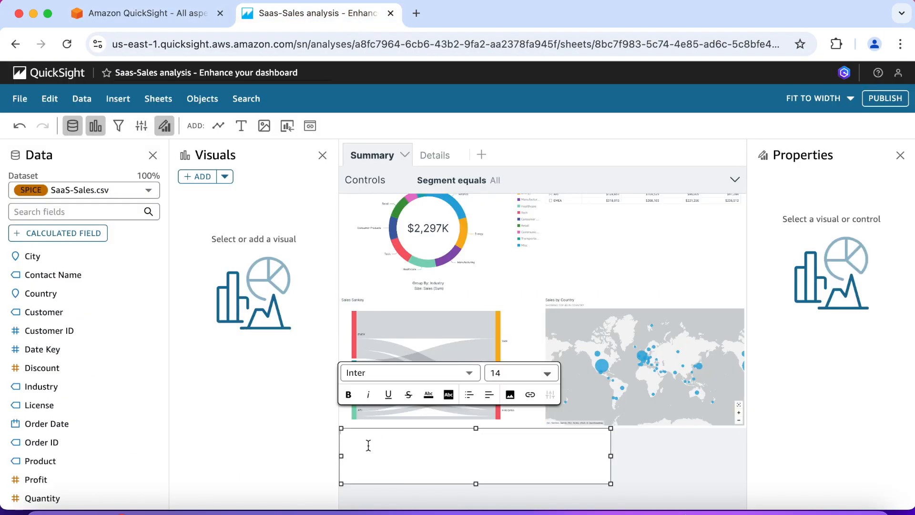
click(548, 374)
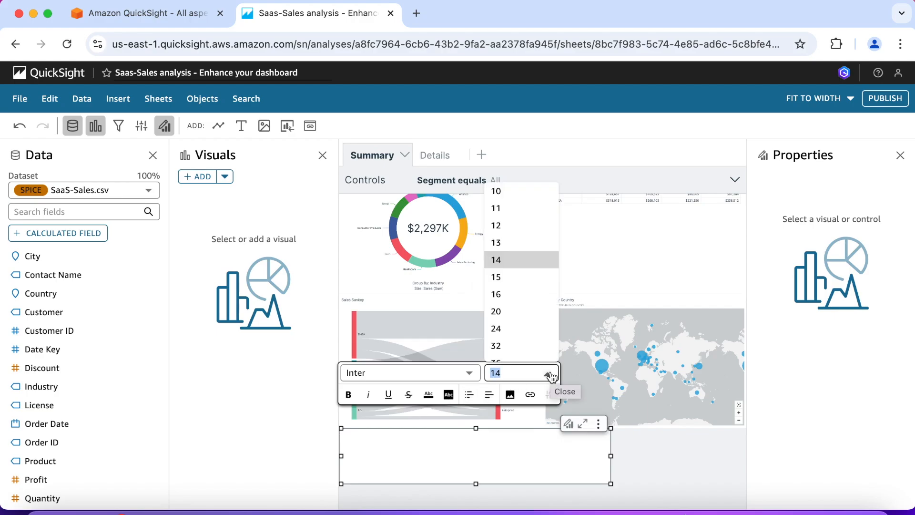
click(524, 293)
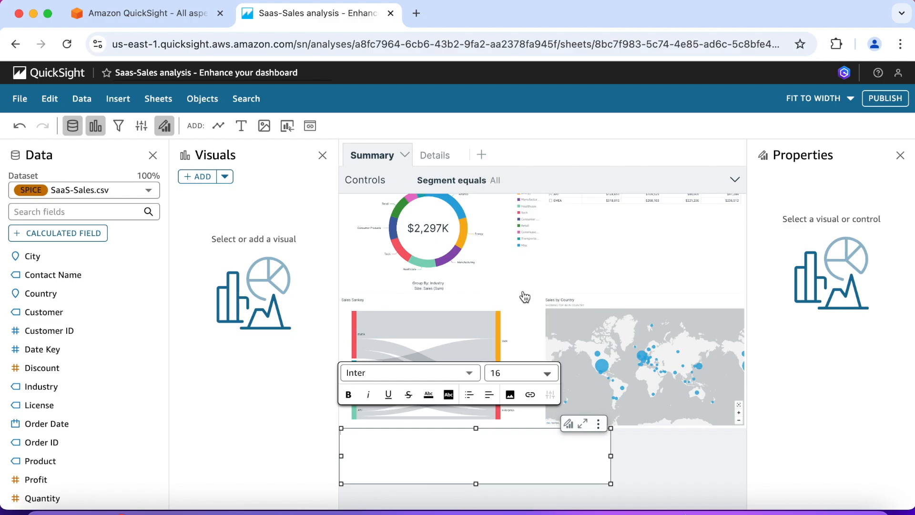
right_click(346, 435)
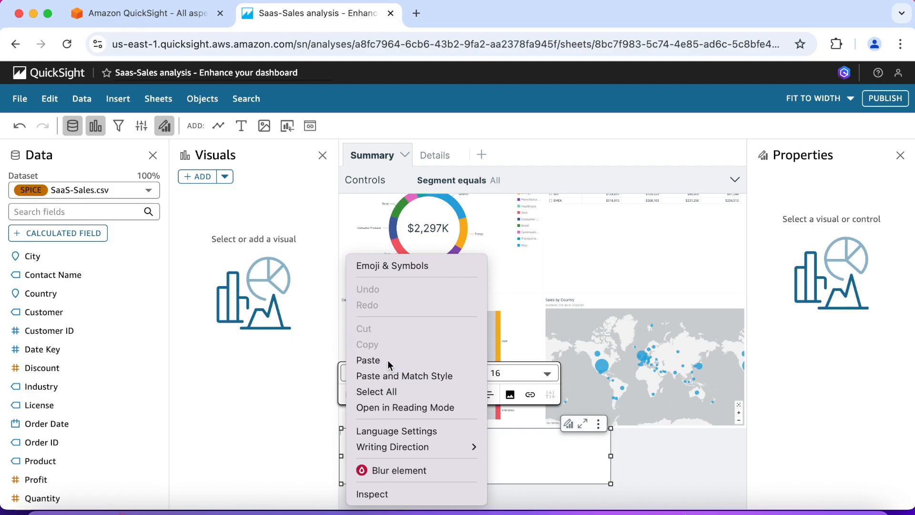
click(368, 360)
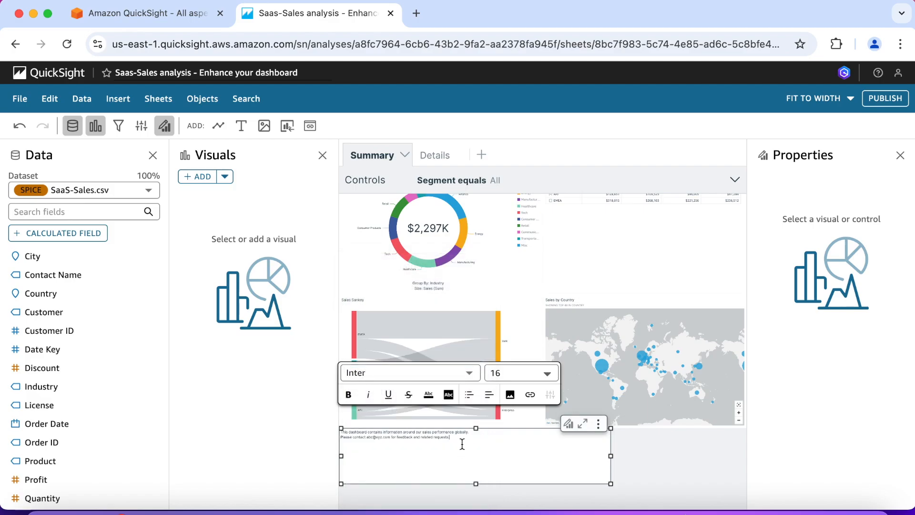
- Apply font size 16 to the entire pasted comment text
drag(452, 439, 336, 431)
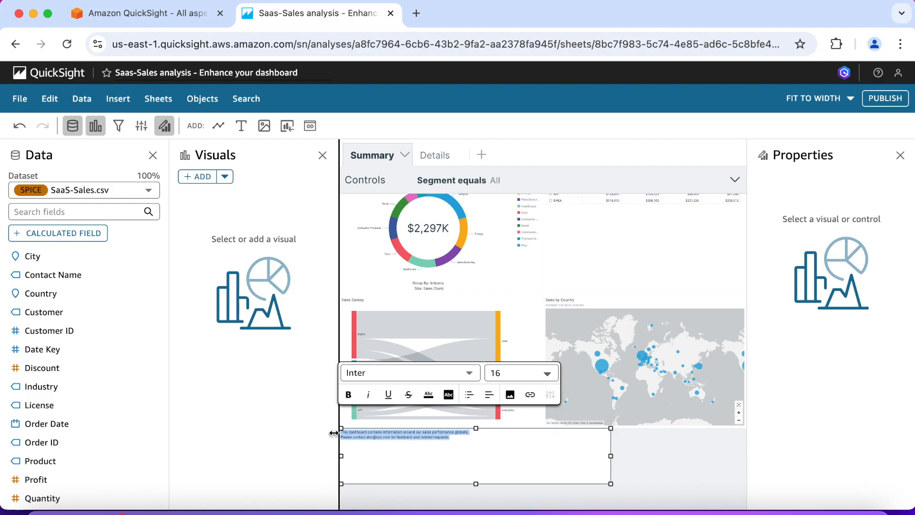
click(548, 374)
click(522, 302)
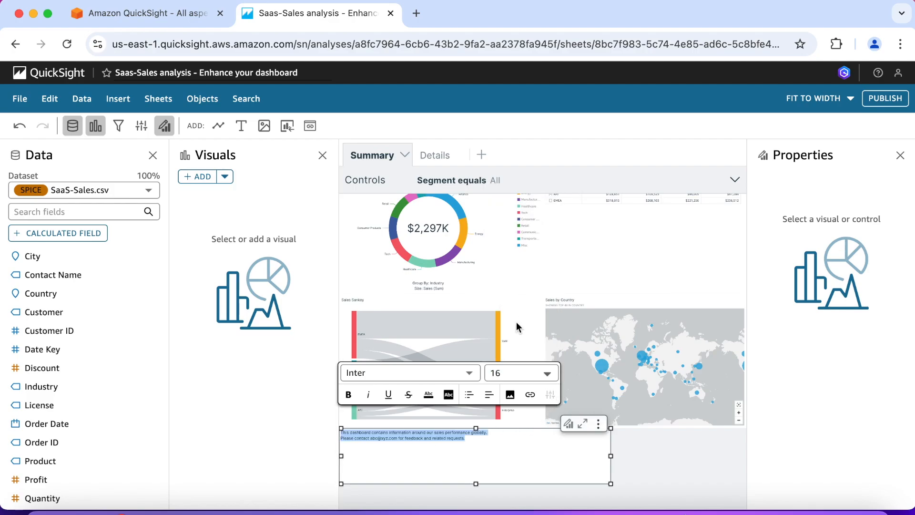
click(479, 452)
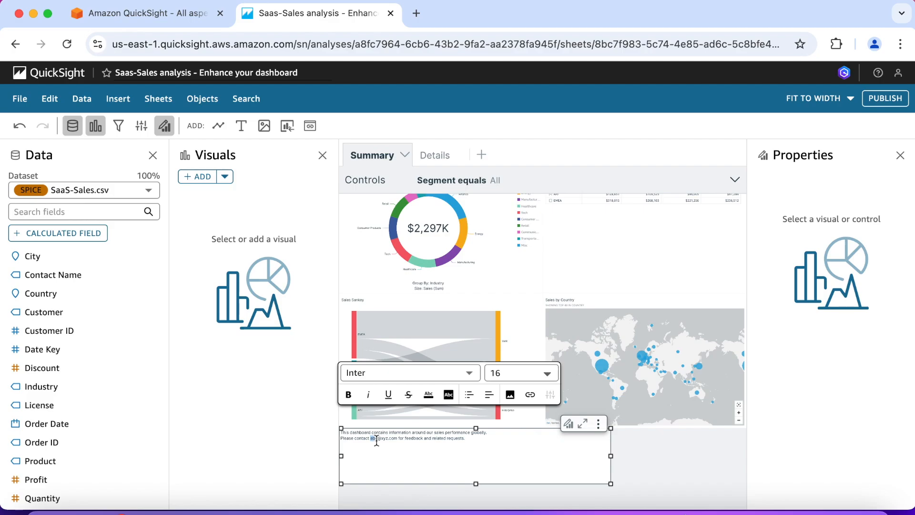
- Hyperlink the contact e-mail address in the comment using the mailto link copied from Exercise 11, and save the link
drag(381, 441, 394, 440)
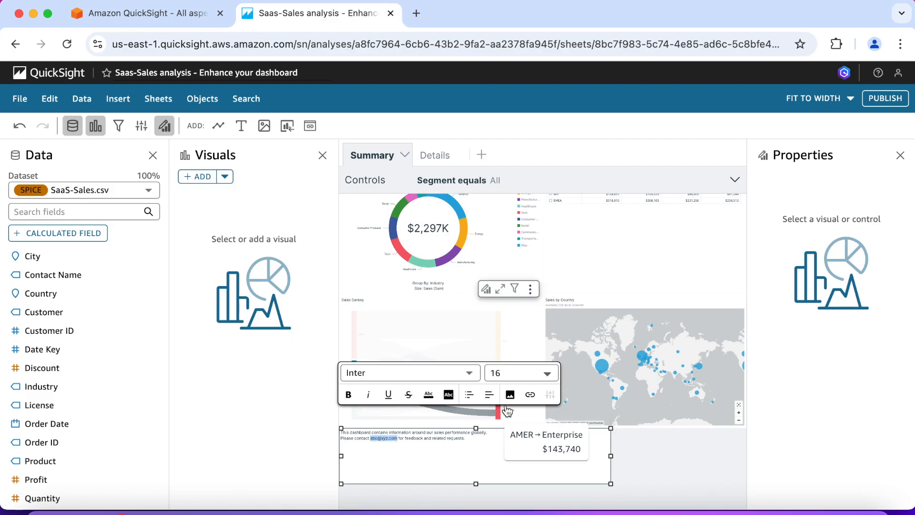
click(530, 395)
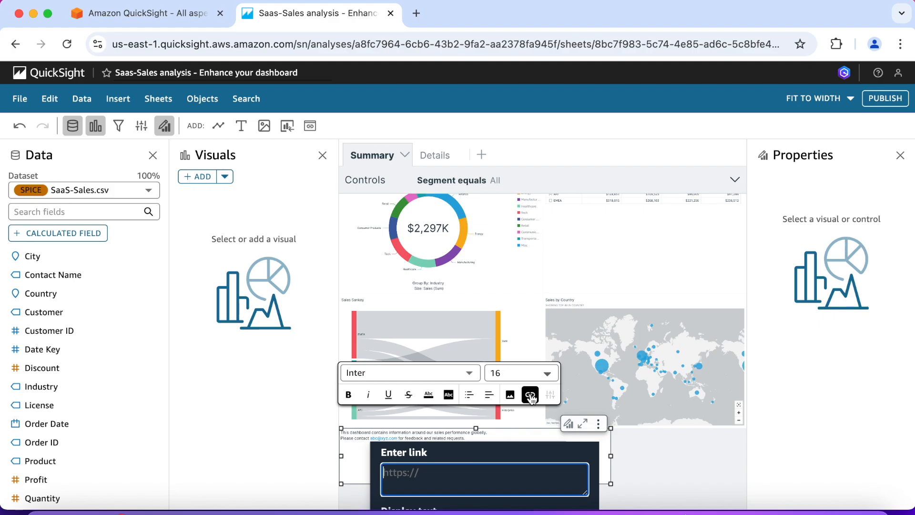
click(162, 13)
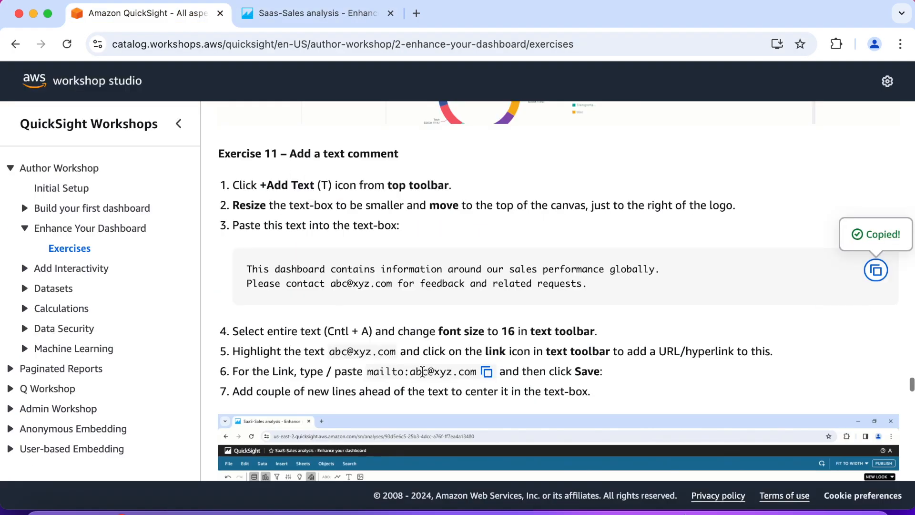
click(486, 372)
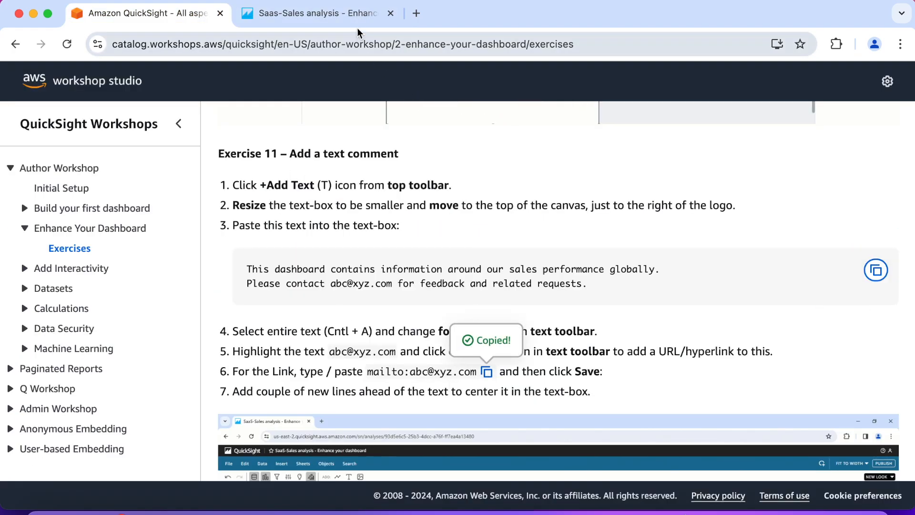
click(356, 15)
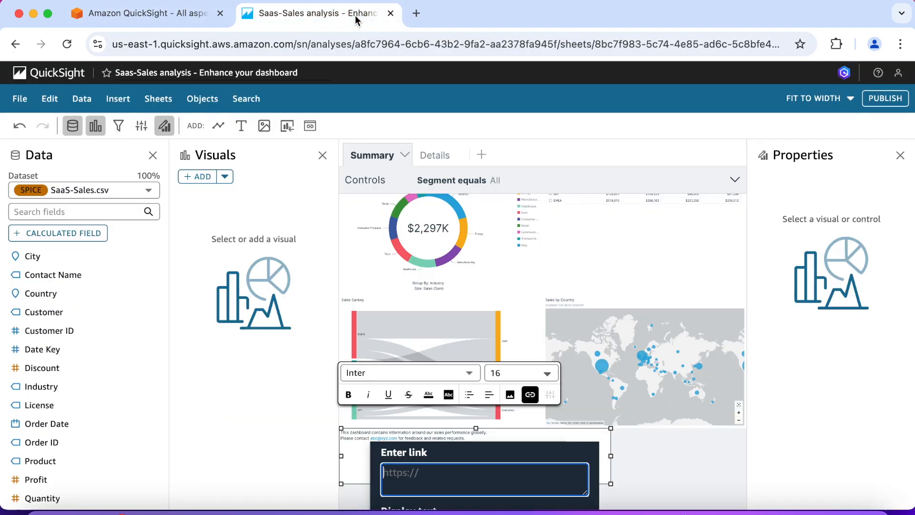
right_click(387, 472)
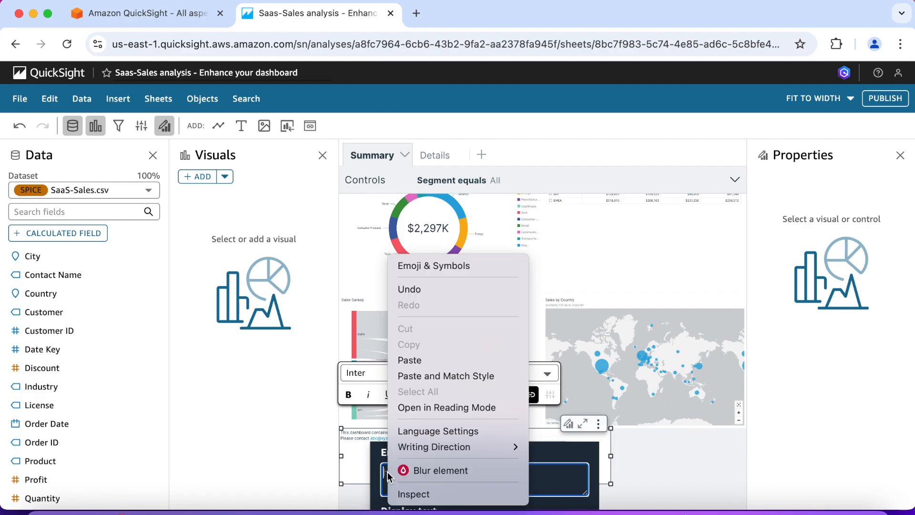
click(425, 359)
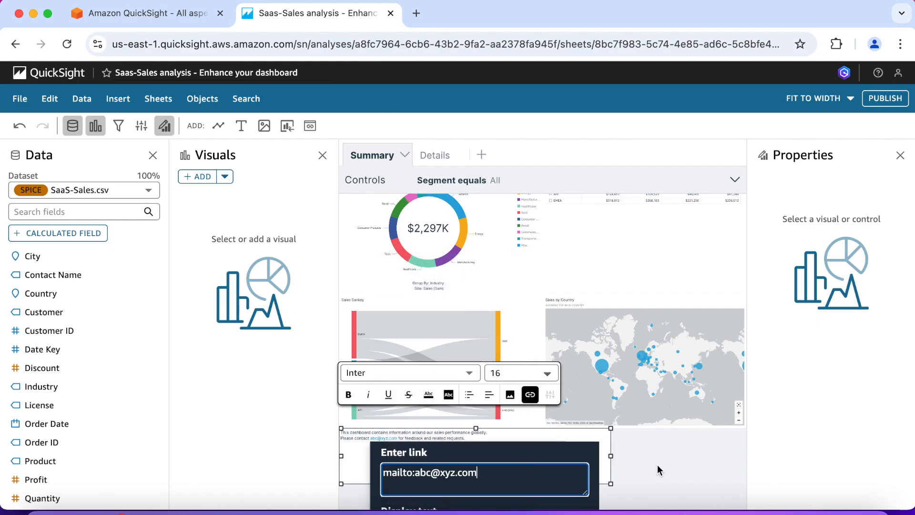
scroll(656, 464, down, 2)
scroll(656, 464, down, 1)
scroll(656, 464, up, 1)
scroll(657, 465, down, 1)
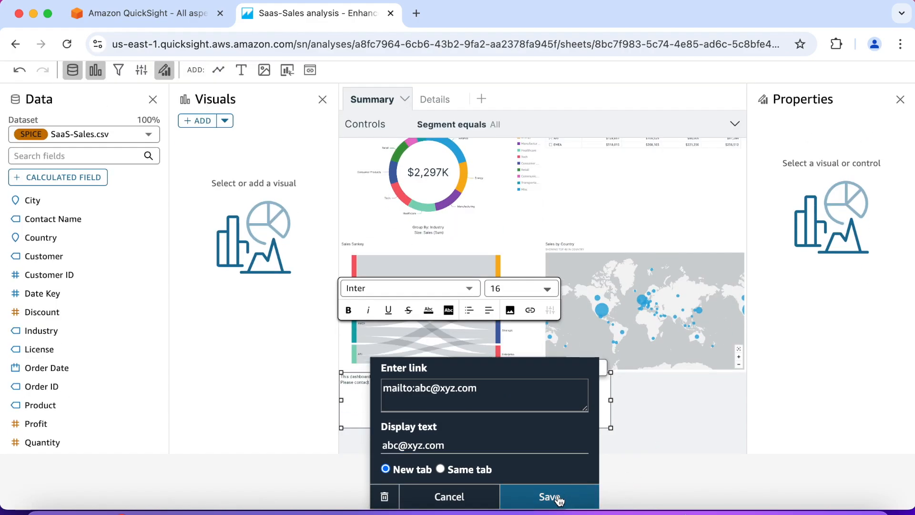
click(550, 496)
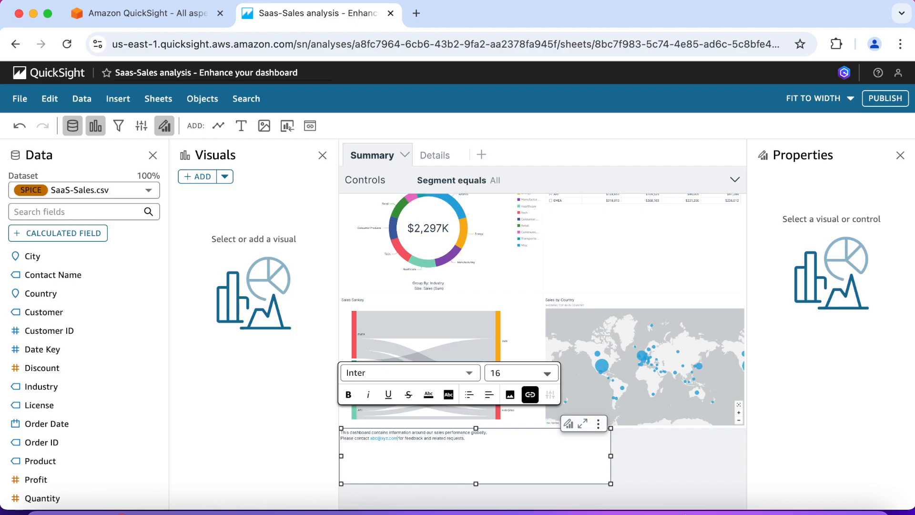
- Indent the comment's second line and shrink the text box in height and width to fit around the text
click(369, 437)
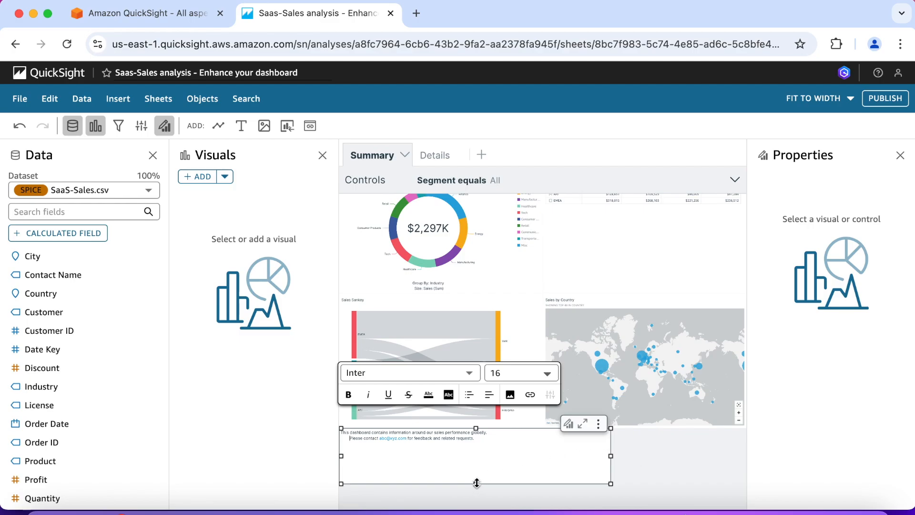
drag(477, 482, 478, 463)
drag(611, 468, 557, 467)
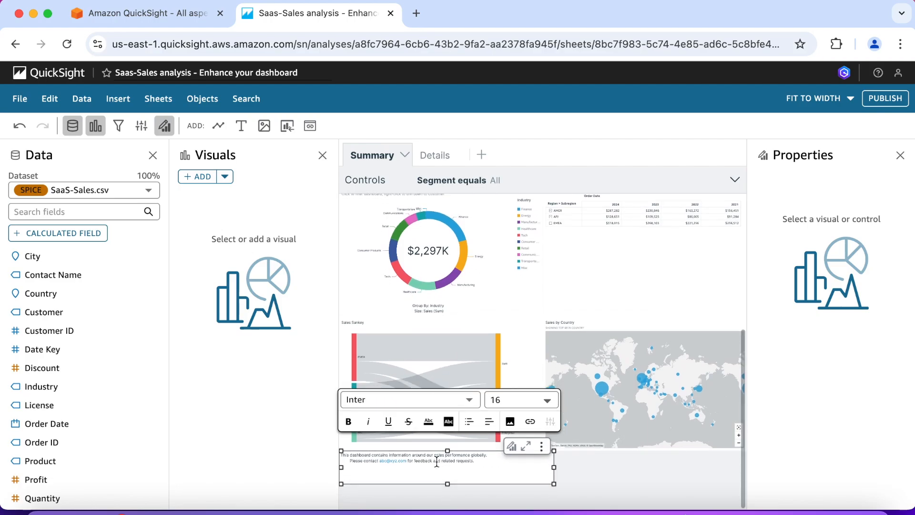
click(453, 464)
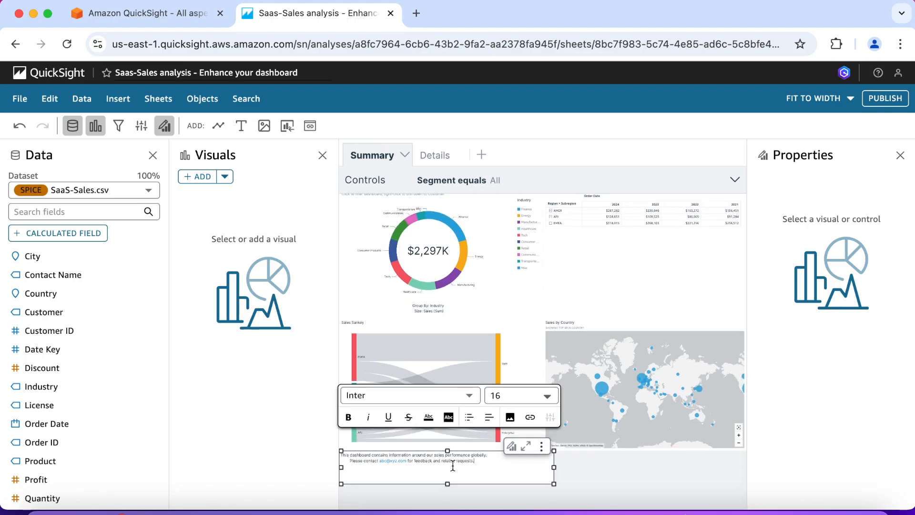
click(598, 465)
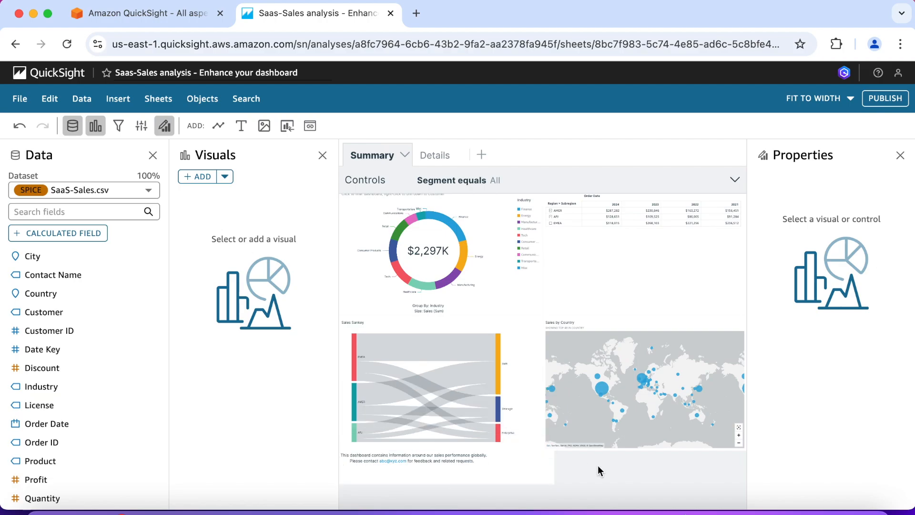
- Move the comment text box directly beside the QuickSight logo under the dashboard title and widen it to the canvas's right edge
click(445, 465)
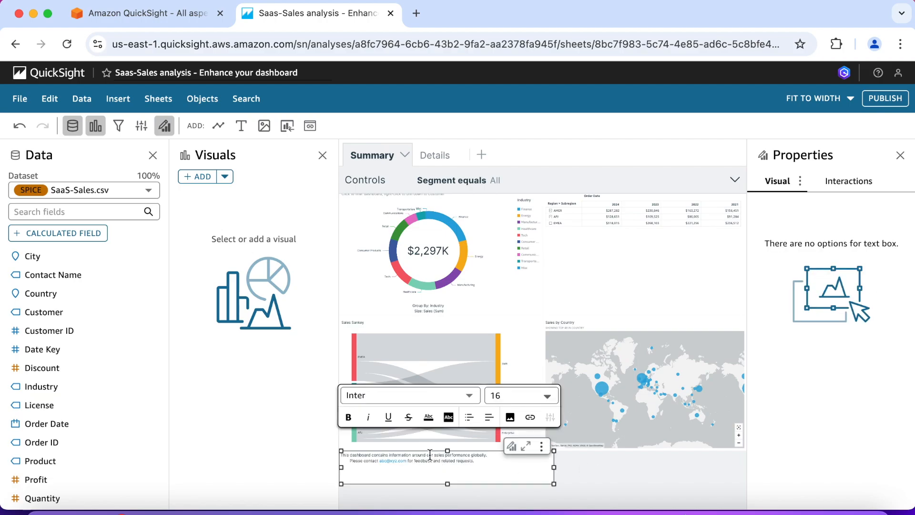
drag(429, 452, 591, 190)
drag(591, 262, 556, 214)
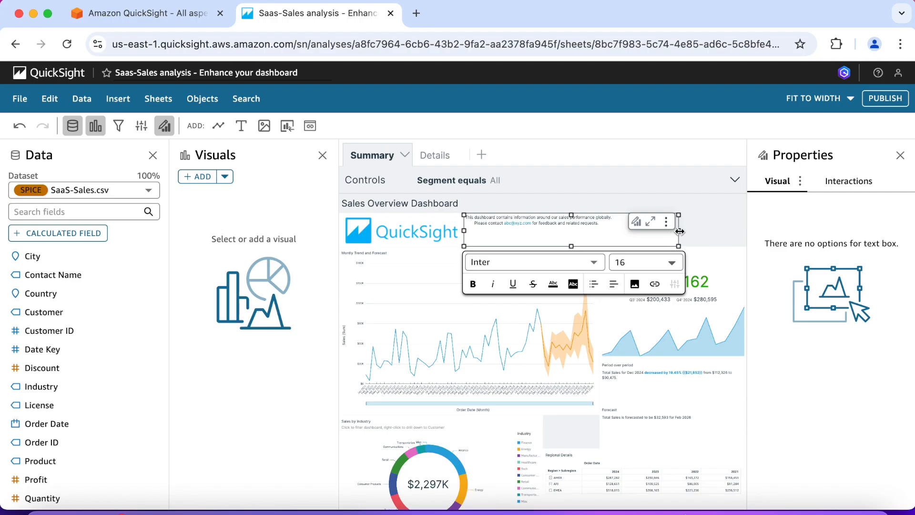
drag(680, 230, 746, 228)
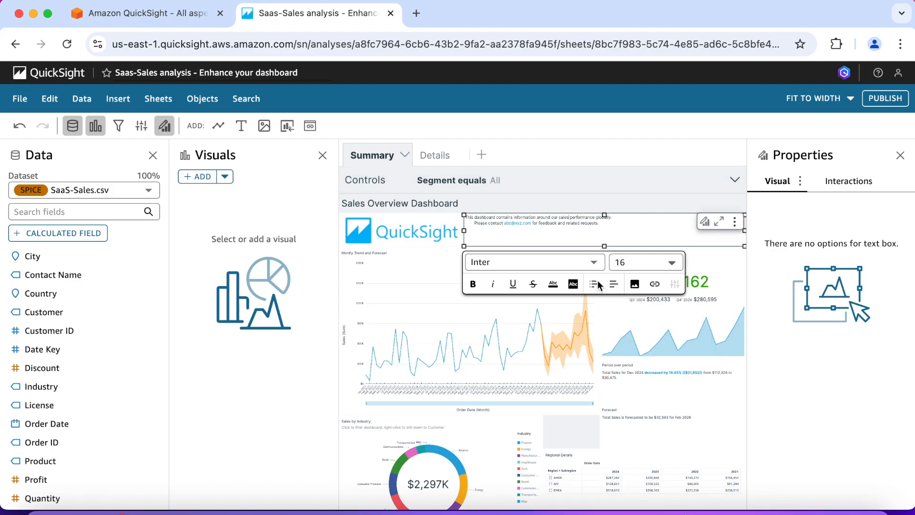
click(495, 347)
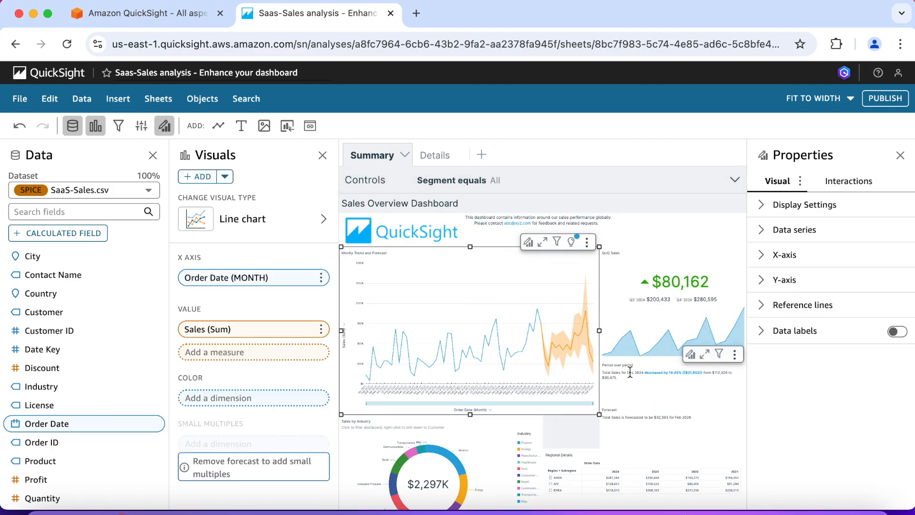
- Duplicate the Summary sheet
scroll(630, 372, down, 1)
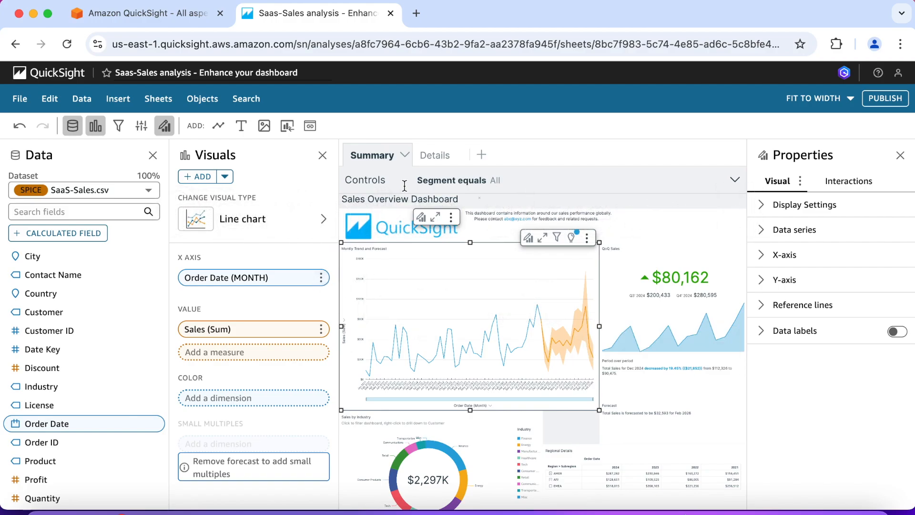
click(407, 156)
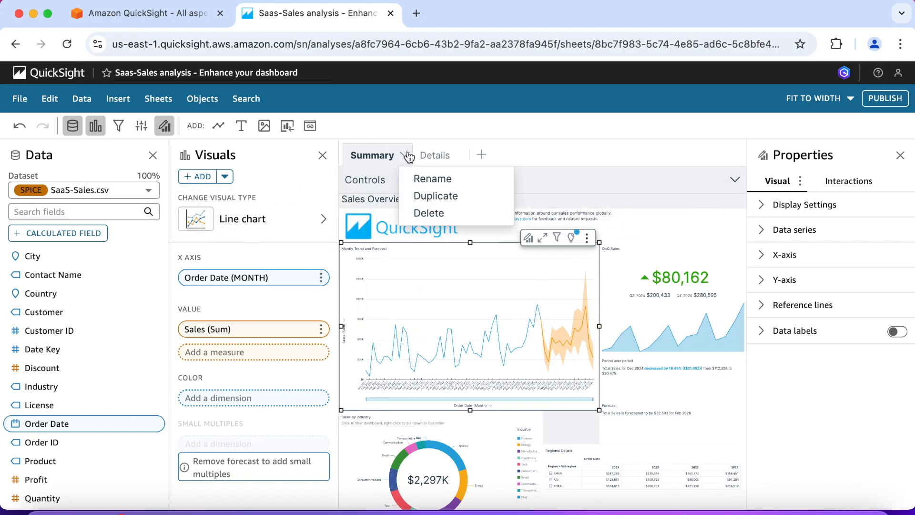
click(426, 196)
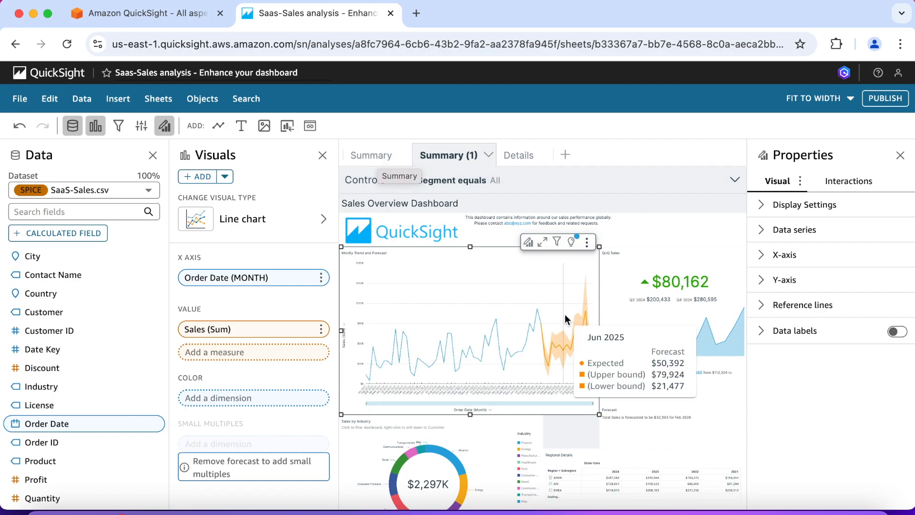
- Return to the original Summary sheet and change its sheet layout from Tiled to Free-form
scroll(564, 314, down, 3)
scroll(565, 315, down, 5)
scroll(565, 316, up, 9)
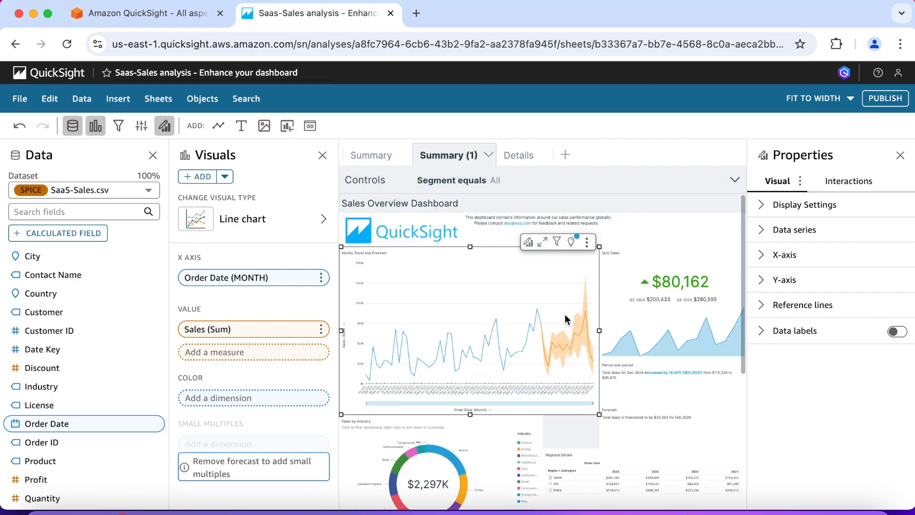
click(382, 158)
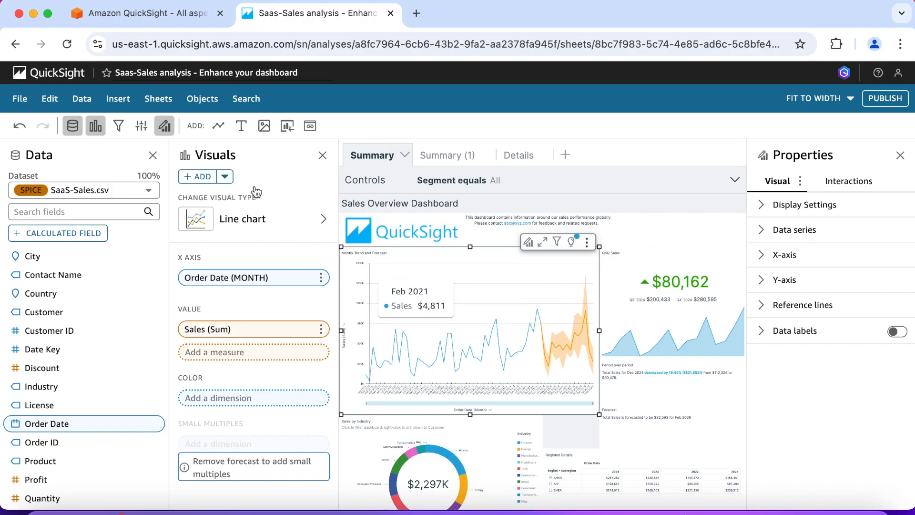
click(167, 102)
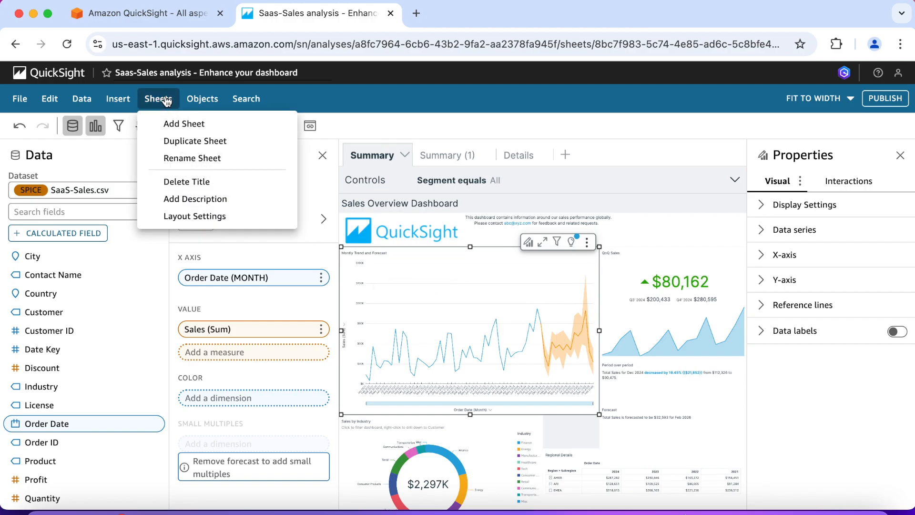
click(201, 219)
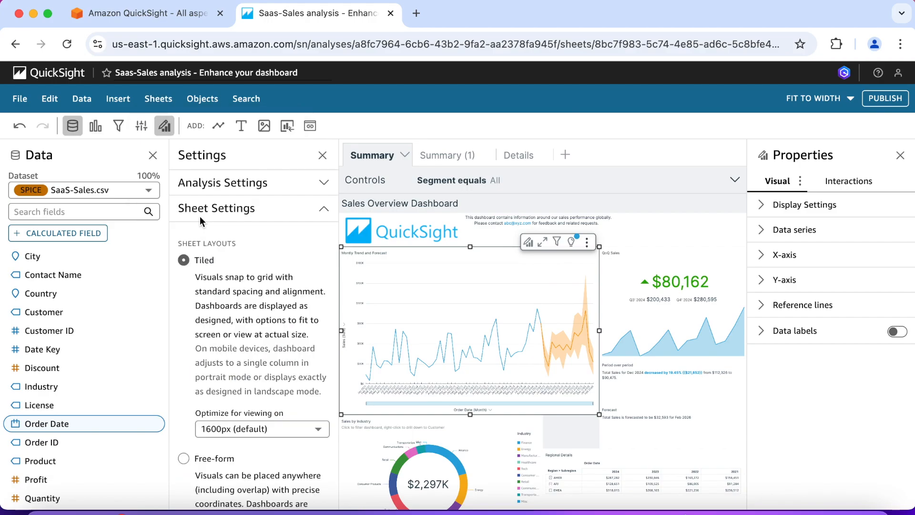
scroll(241, 264, down, 3)
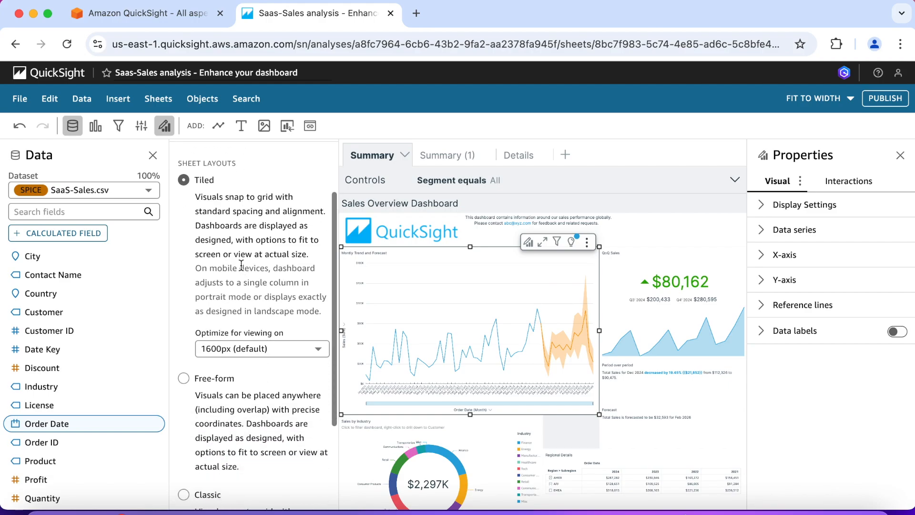
scroll(241, 264, down, 1)
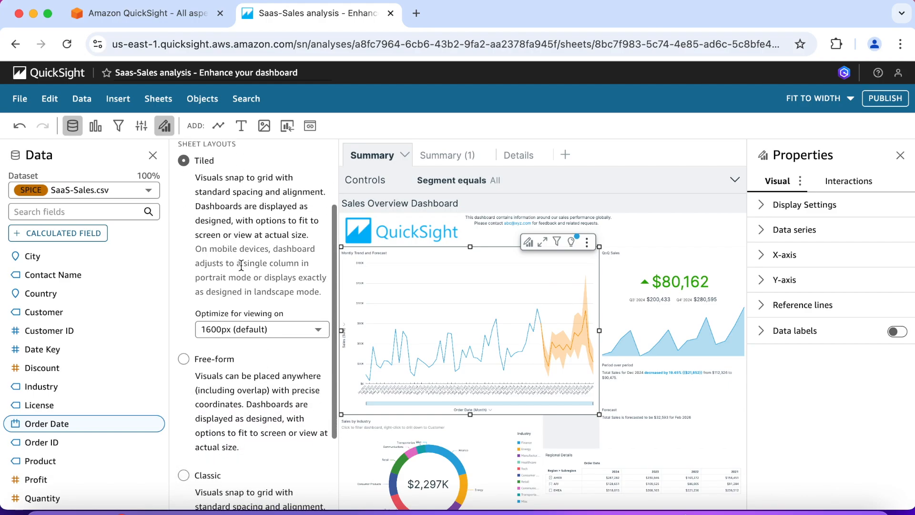
click(184, 359)
scroll(260, 359, down, 6)
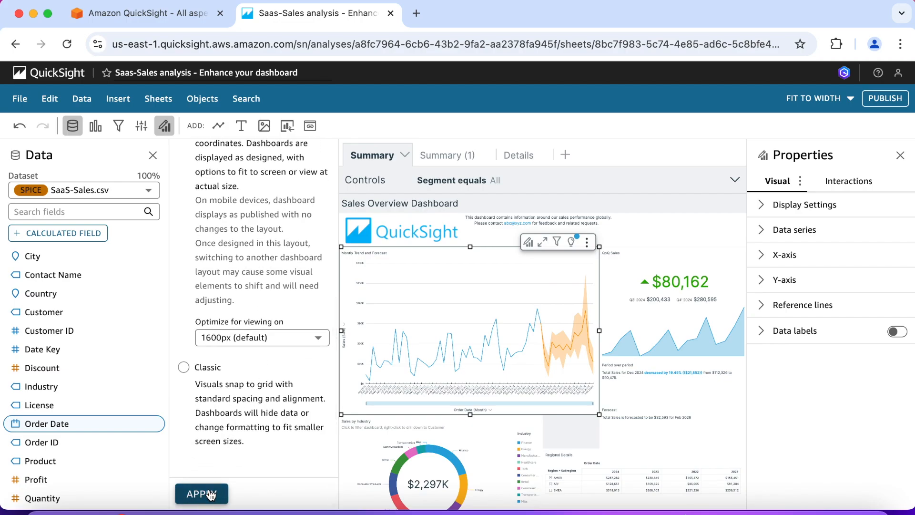
click(201, 494)
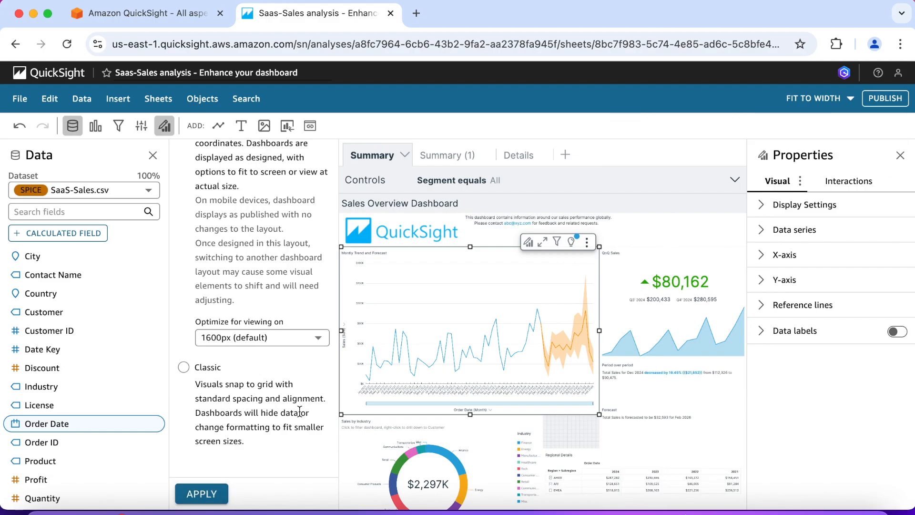
scroll(276, 402, up, 10)
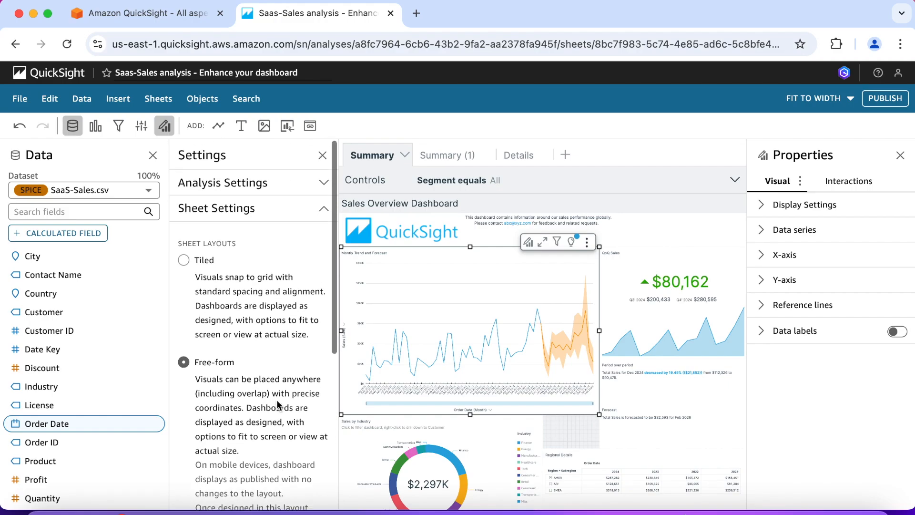
click(325, 210)
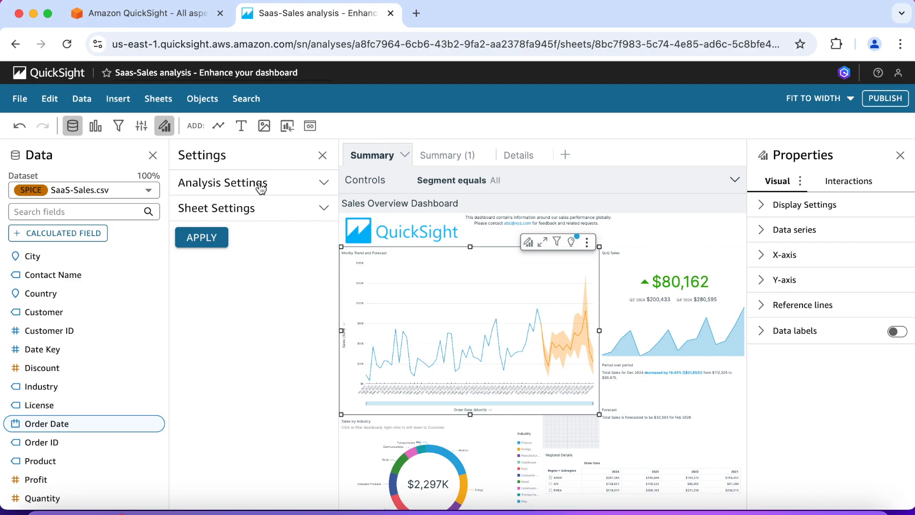
click(95, 133)
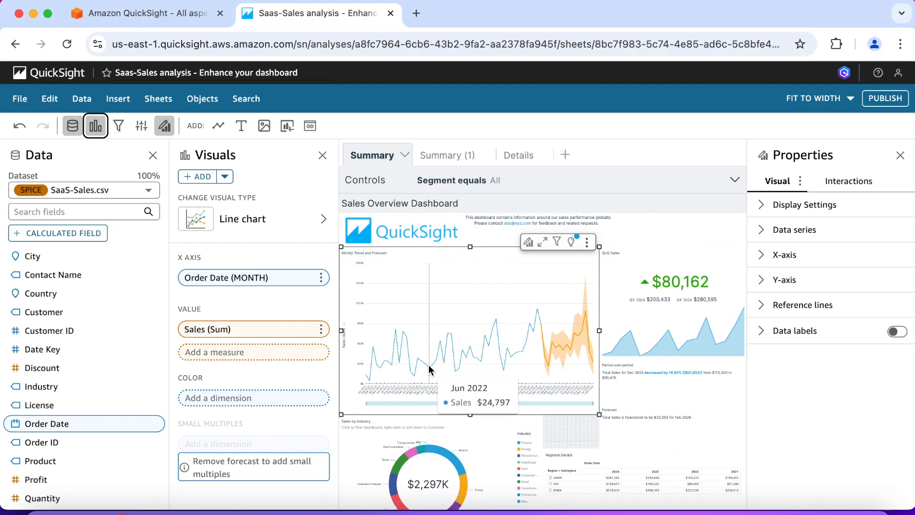
- Extend the monthly trend and forecast line chart down to about 800 px tall, keeping its width aligned with the insights beside it
scroll(429, 369, down, 3)
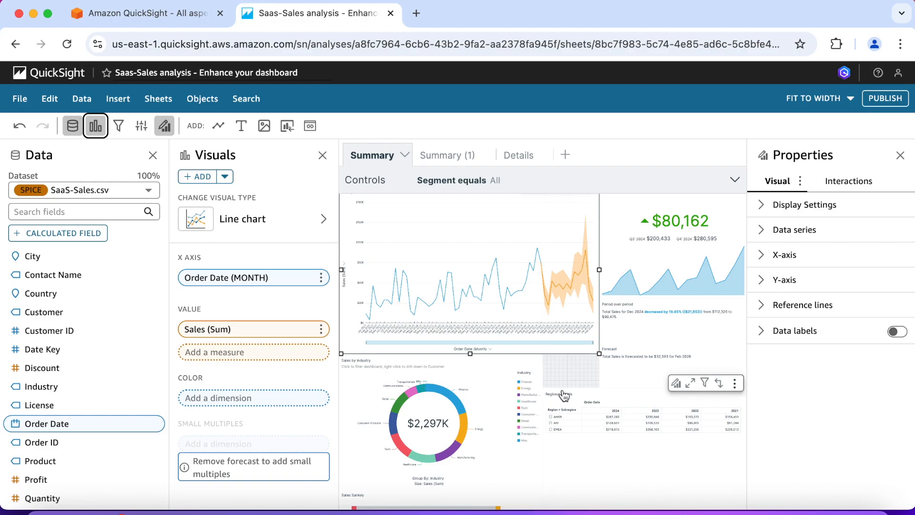
scroll(564, 395, down, 1)
click(635, 338)
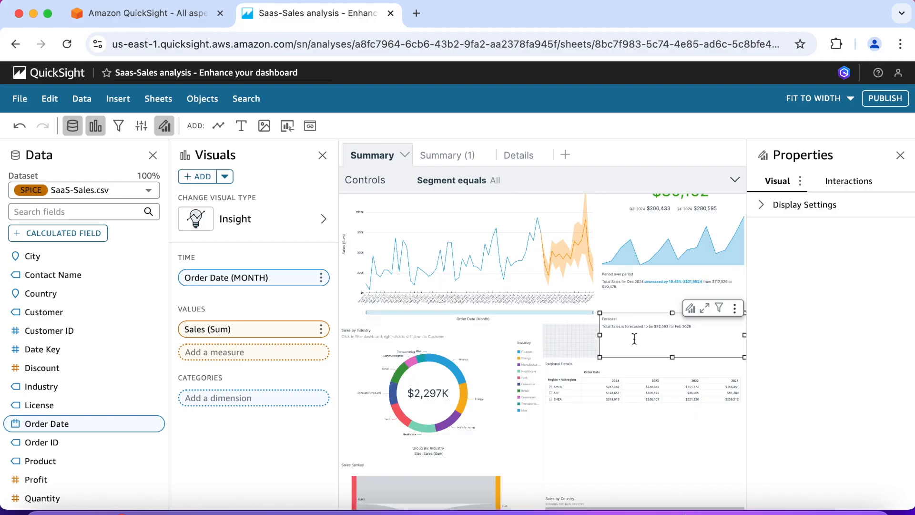
click(566, 307)
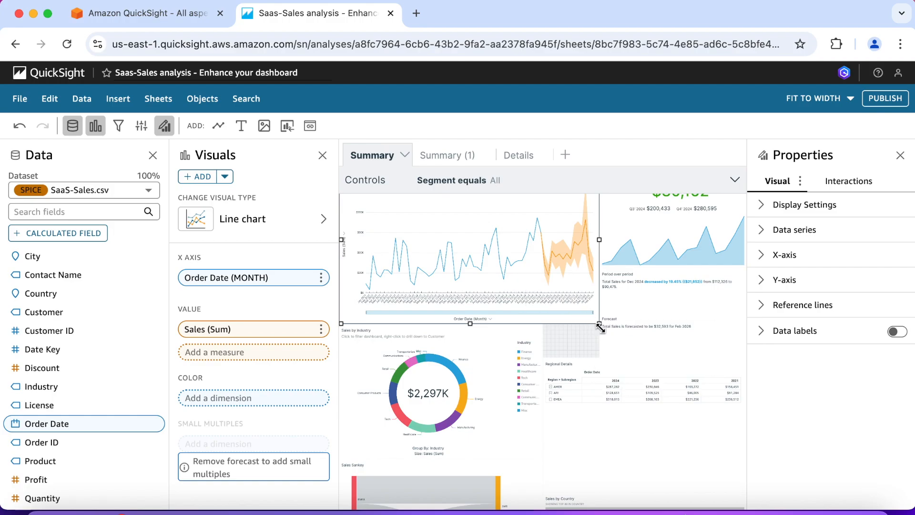
drag(599, 323, 600, 356)
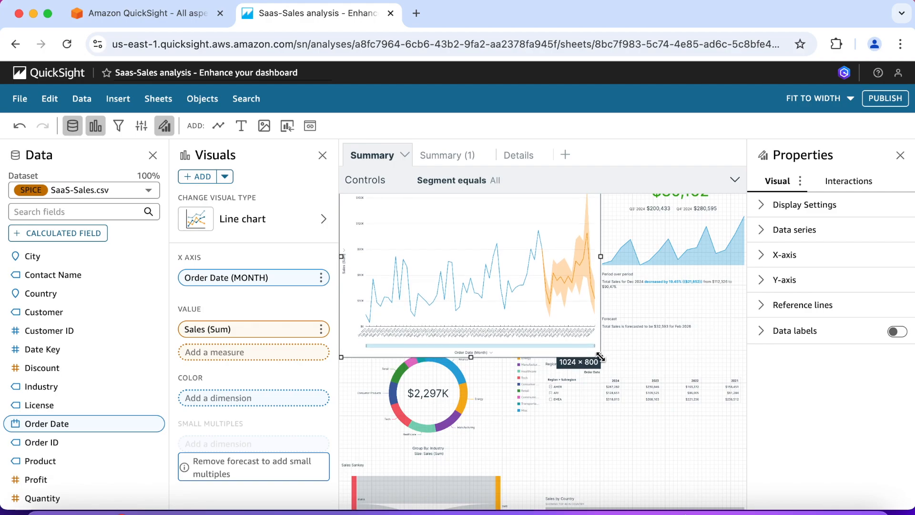
drag(601, 357, 600, 357)
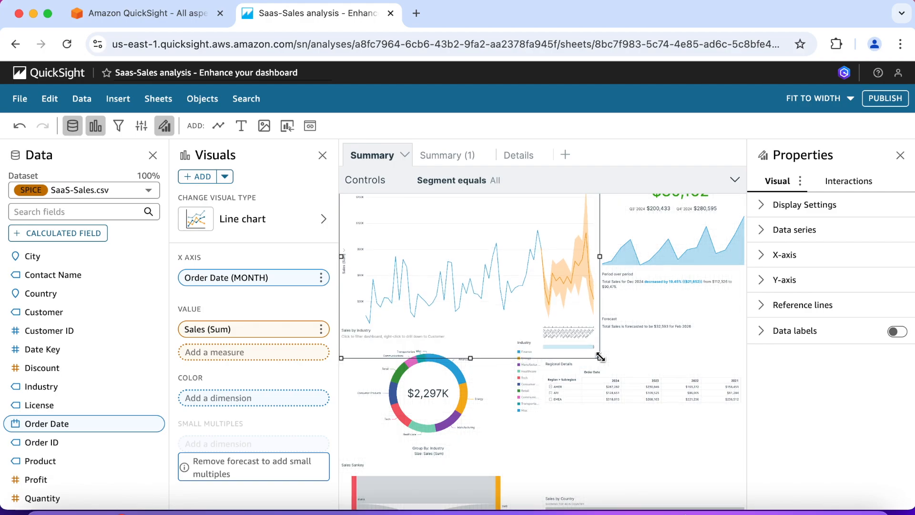
- Move the Sales by Industry donut chart directly below the line chart, and the Sales Sankey diagram directly below the donut chart
drag(419, 328, 419, 362)
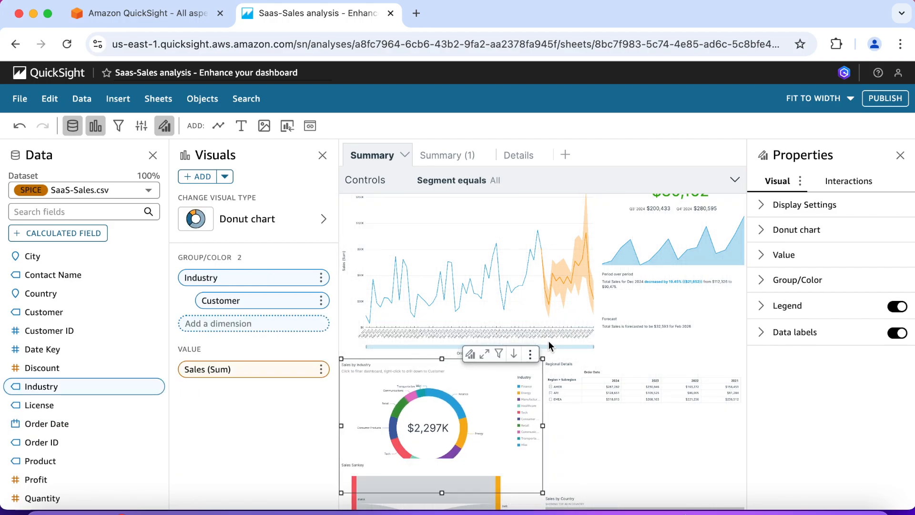
scroll(548, 340, down, 2)
scroll(548, 340, down, 1)
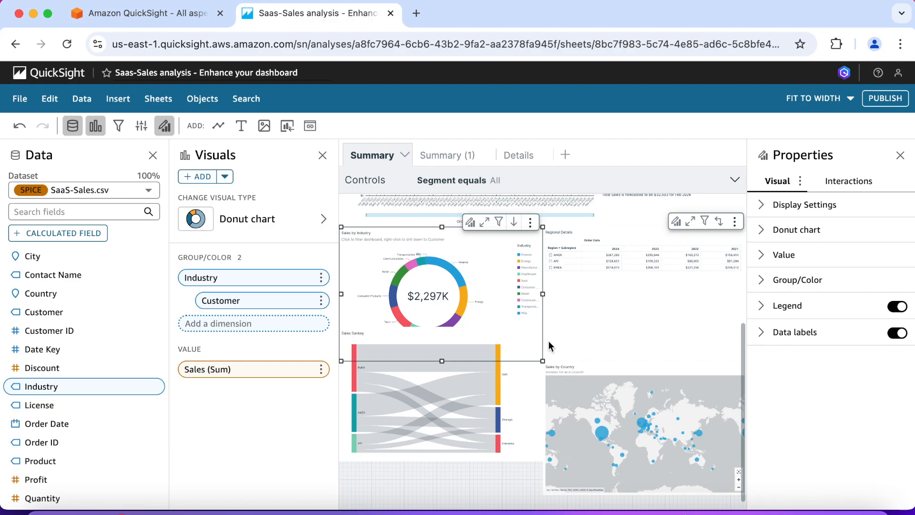
click(501, 396)
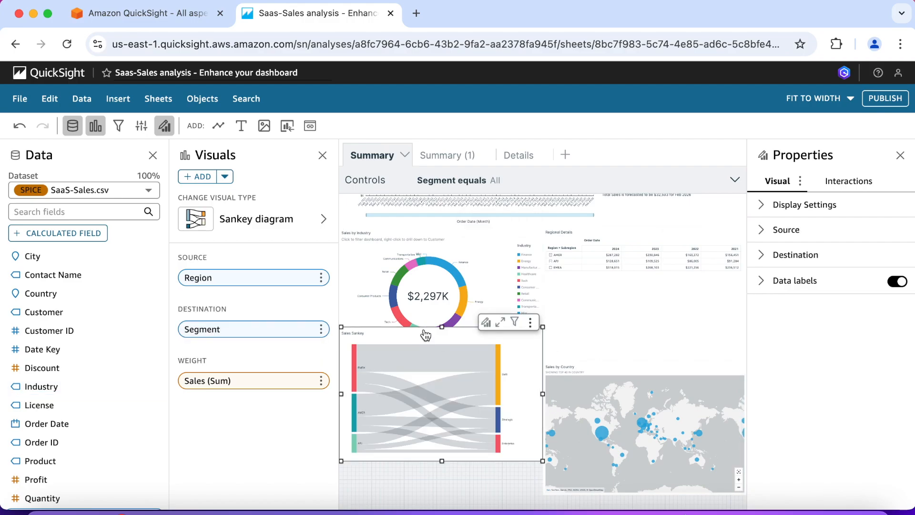
drag(424, 329, 424, 364)
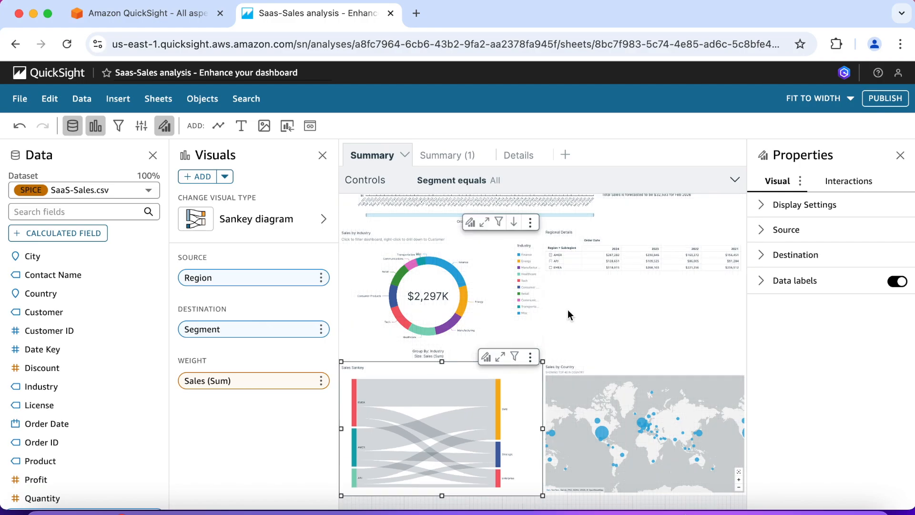
- Hide the title, background and selection styling of the Sales by Country map, leaving its border hidden
click(601, 298)
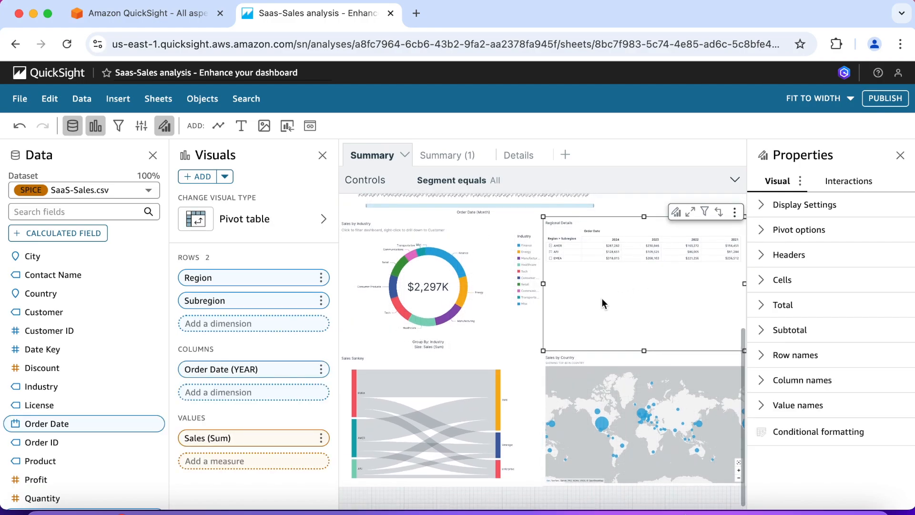
click(603, 421)
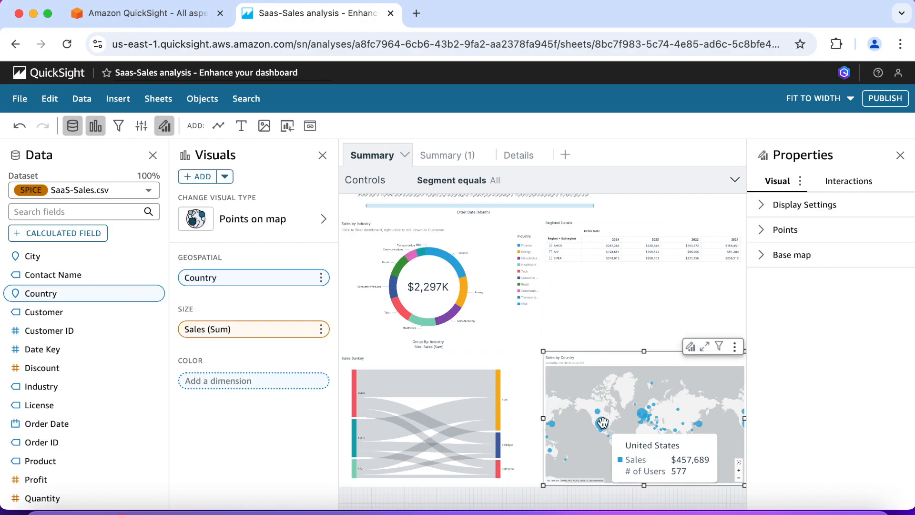
click(603, 422)
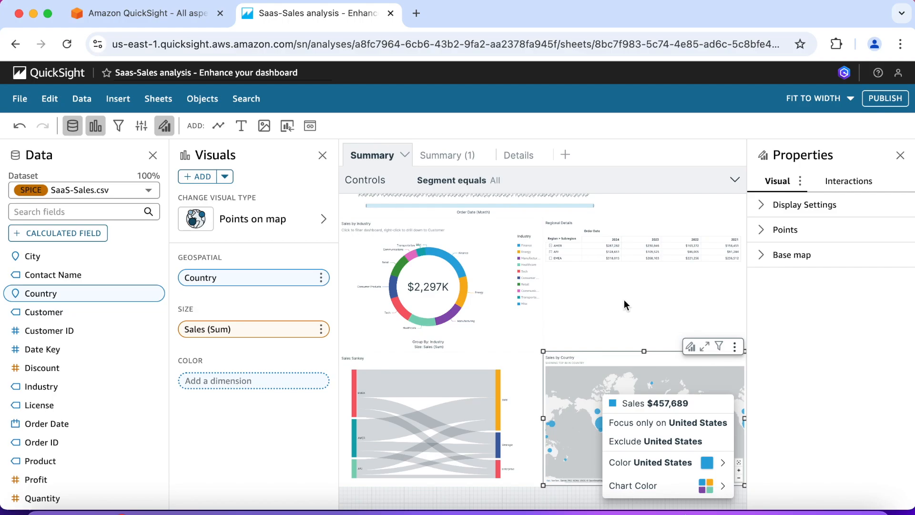
click(761, 210)
click(761, 208)
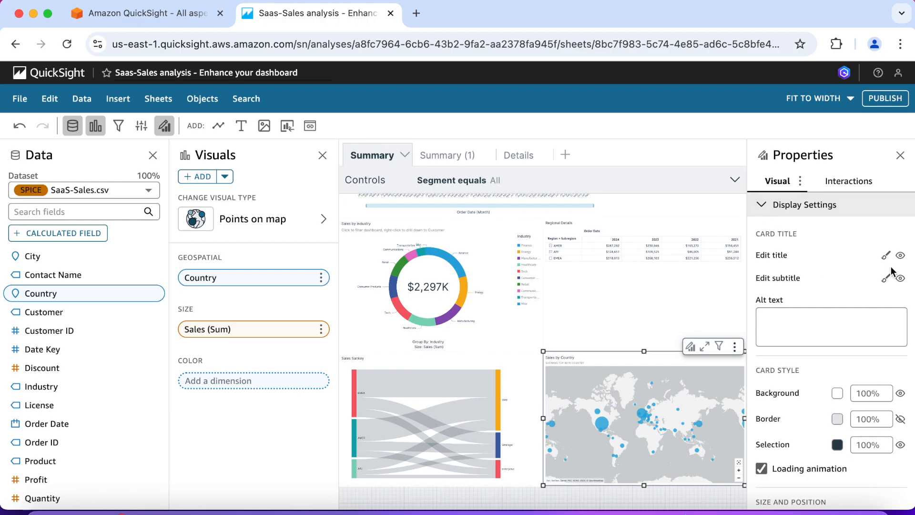
click(900, 256)
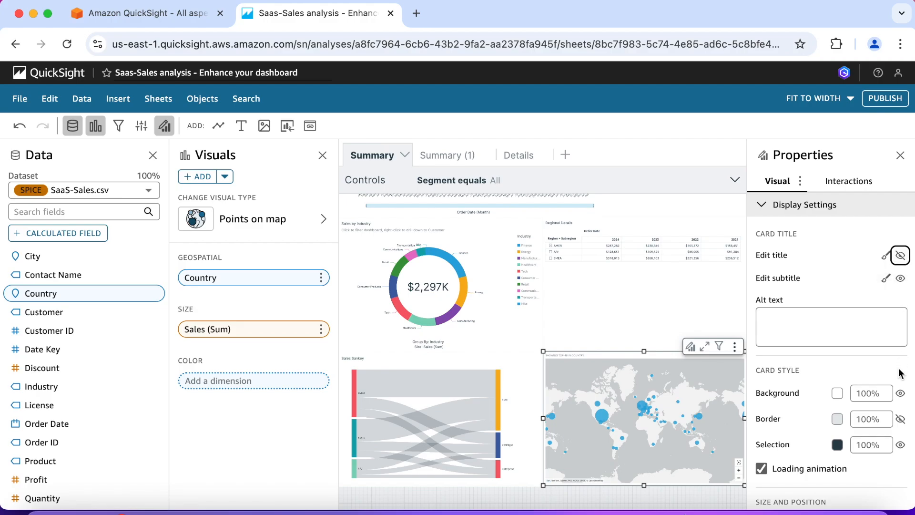
click(901, 394)
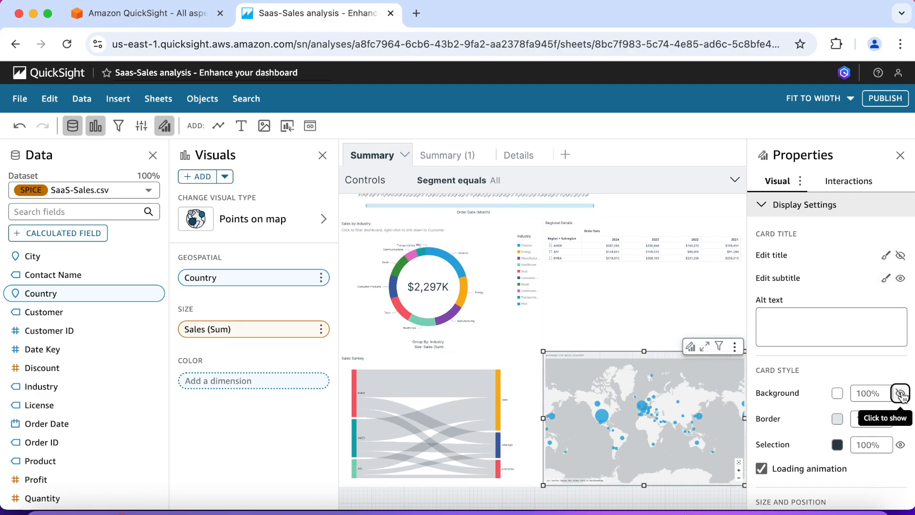
click(900, 419)
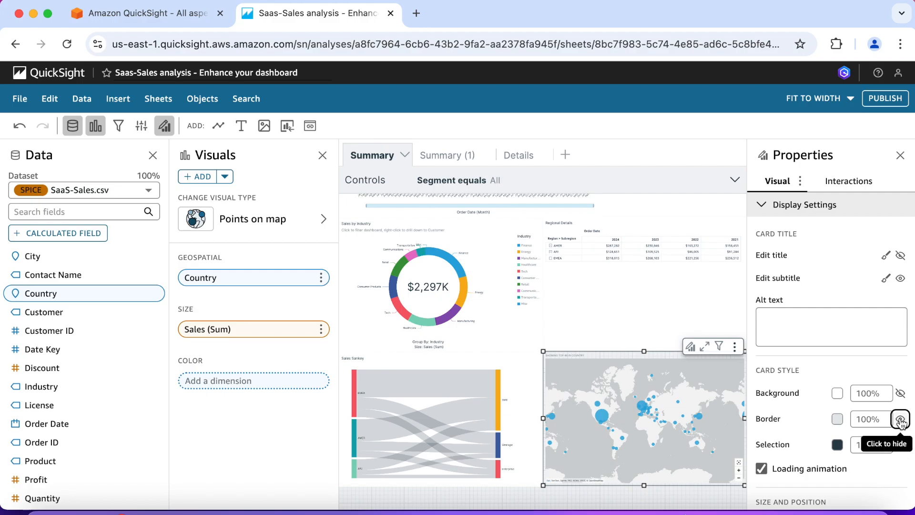
click(901, 420)
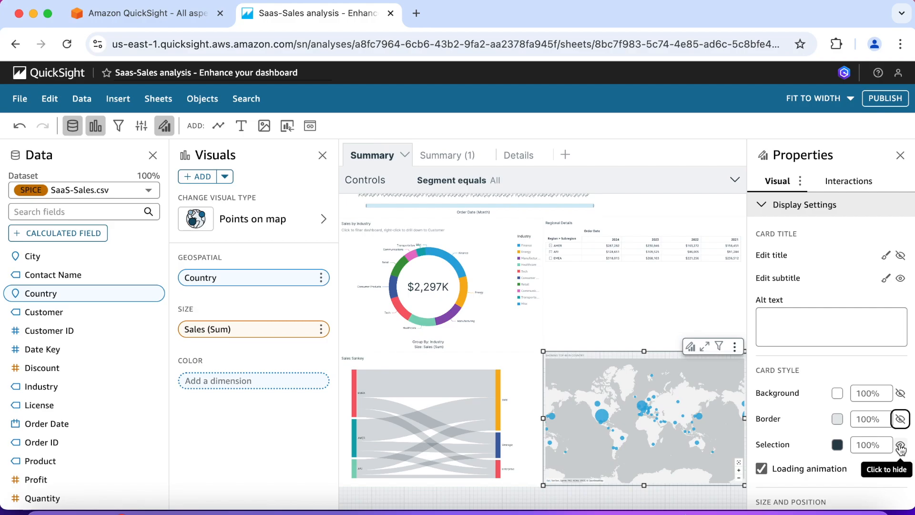
click(900, 447)
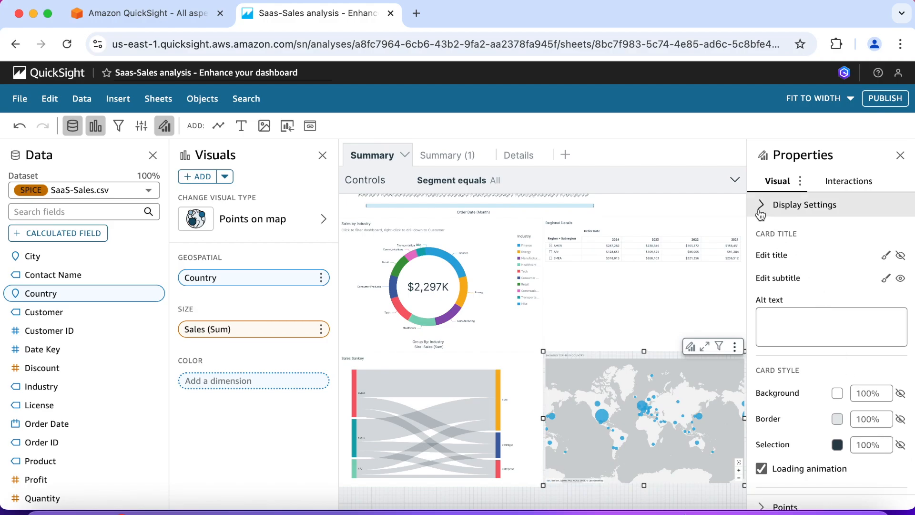
click(824, 205)
- Hide the context menu and the on-visual menu for the country map
click(851, 192)
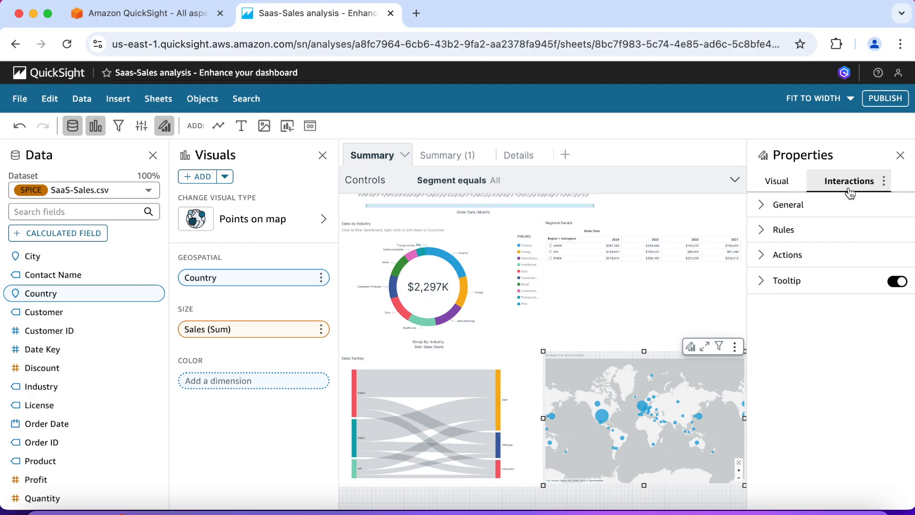
click(761, 206)
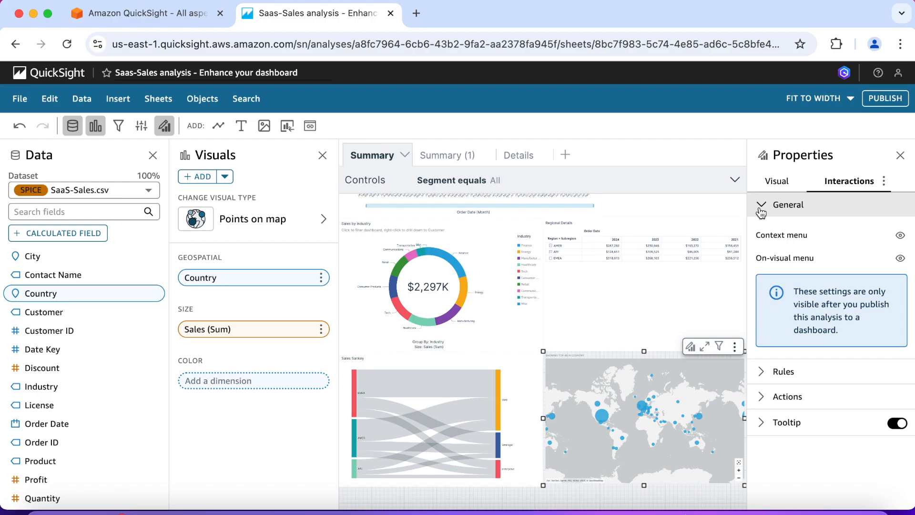
click(900, 236)
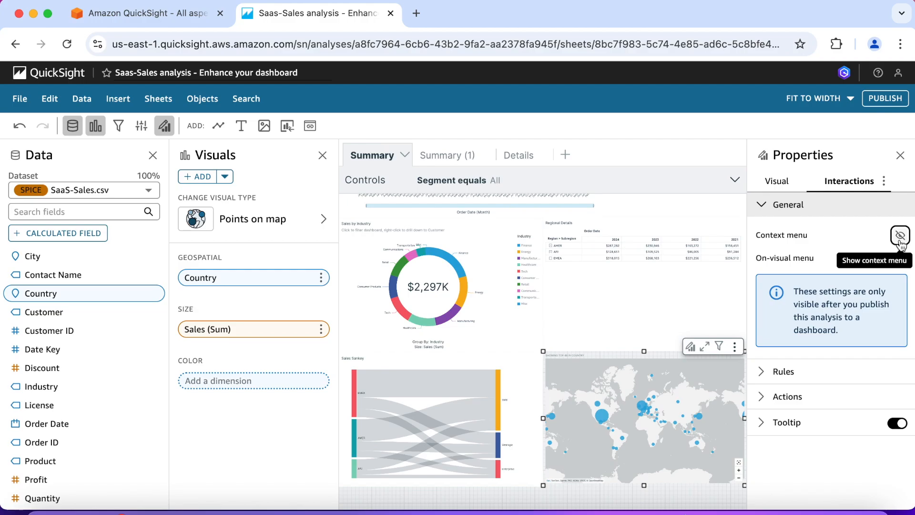
click(900, 259)
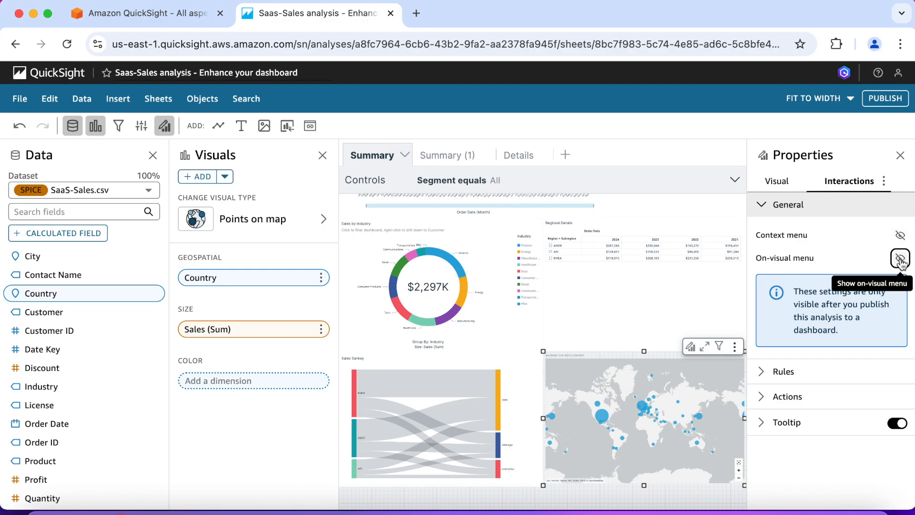
scroll(652, 288, up, 2)
scroll(652, 290, up, 3)
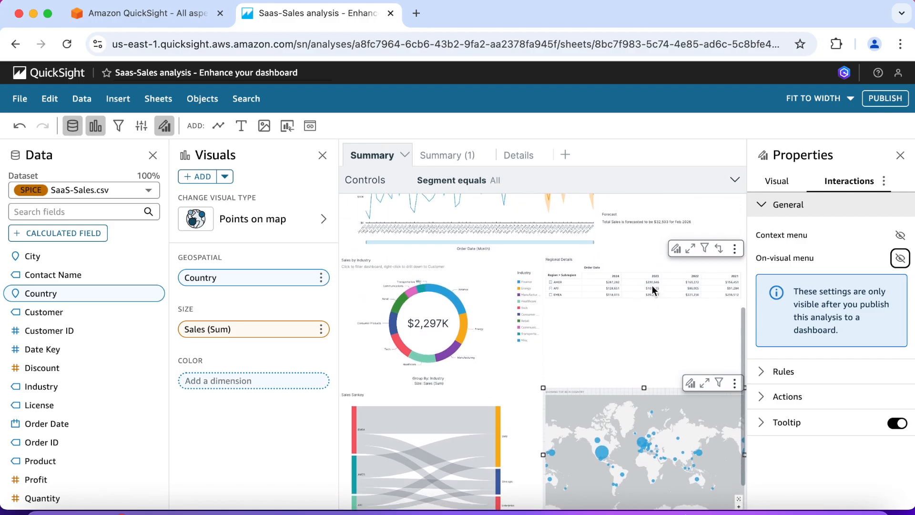
scroll(652, 289, up, 1)
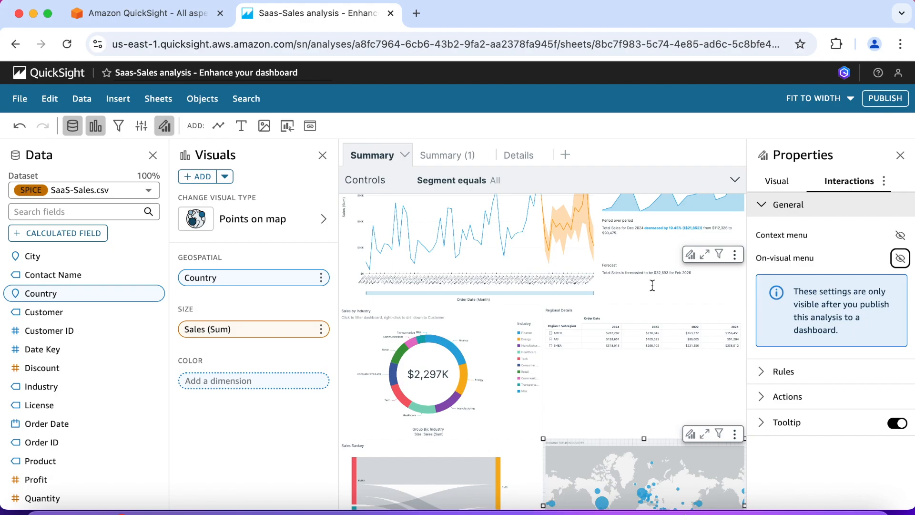
- Swap the two insights below the QoQ Sales KPI so that Forecast sits directly above Period over period
click(644, 228)
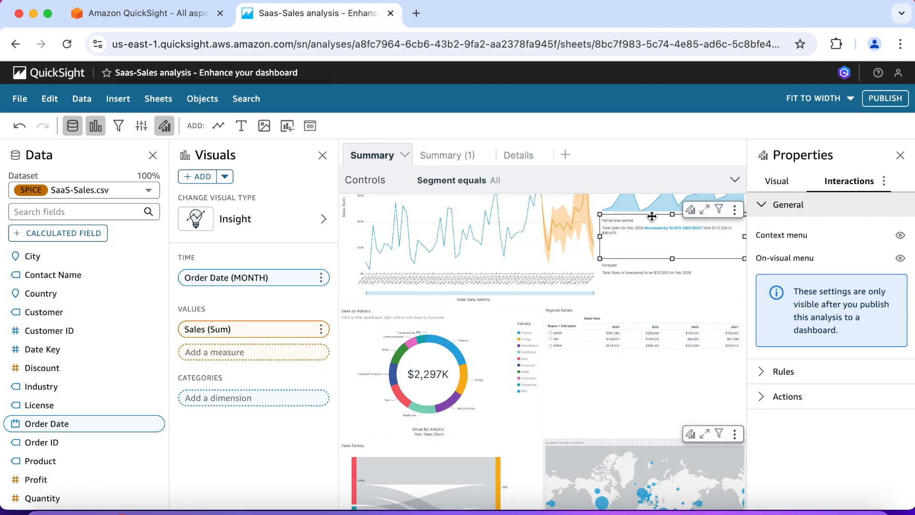
drag(651, 216, 651, 292)
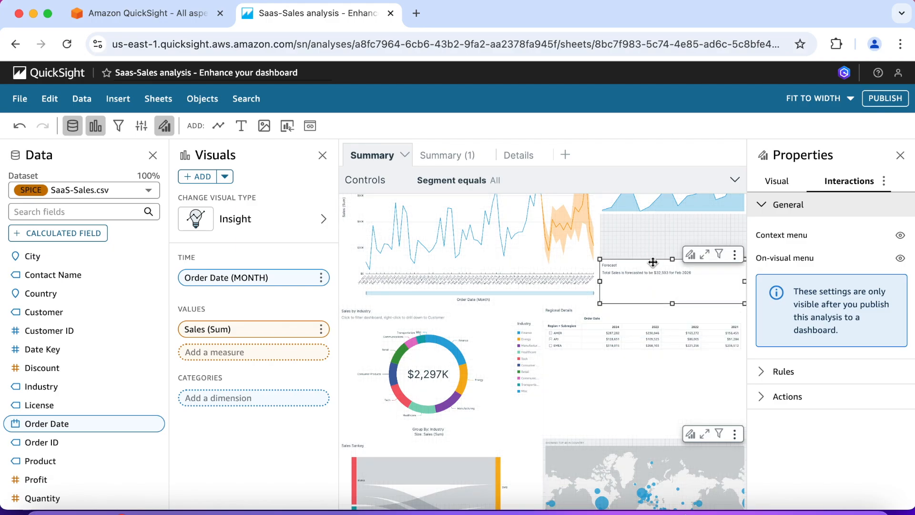
drag(653, 263, 652, 225)
drag(653, 223, 654, 223)
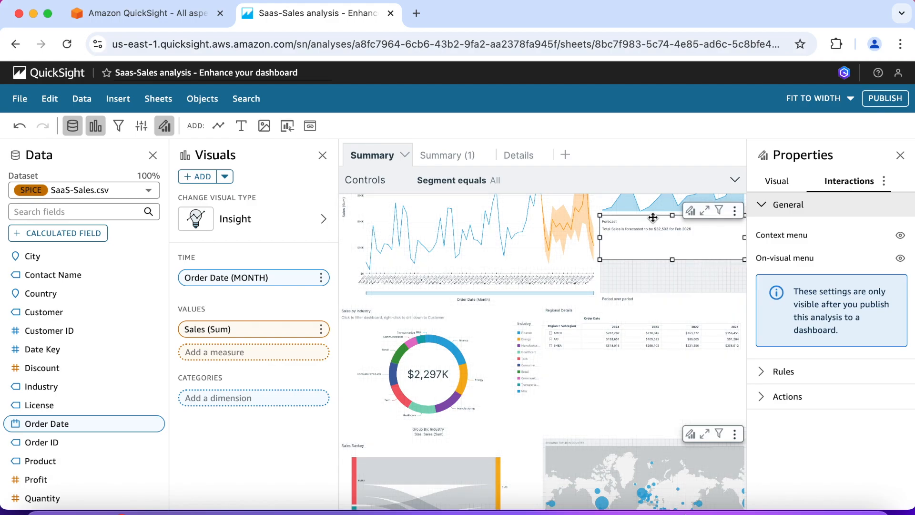
click(650, 303)
drag(648, 295, 648, 263)
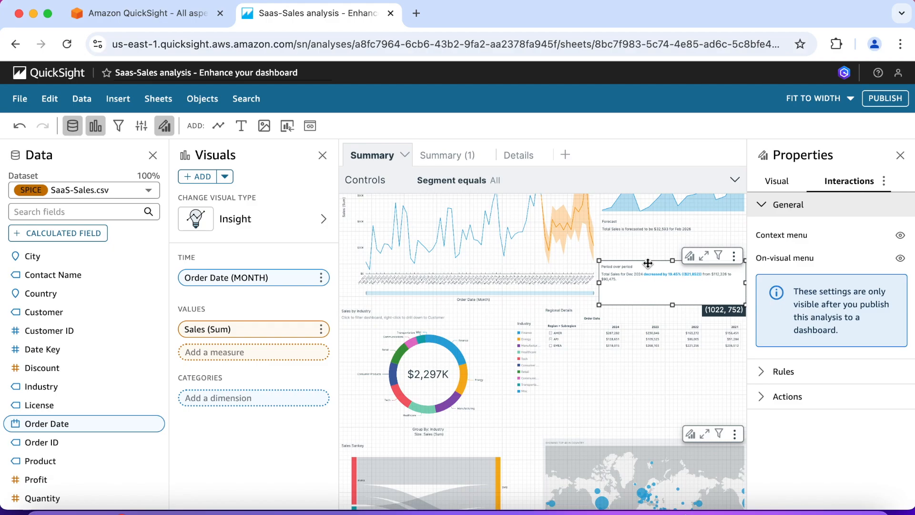
drag(648, 262, 648, 262)
click(639, 397)
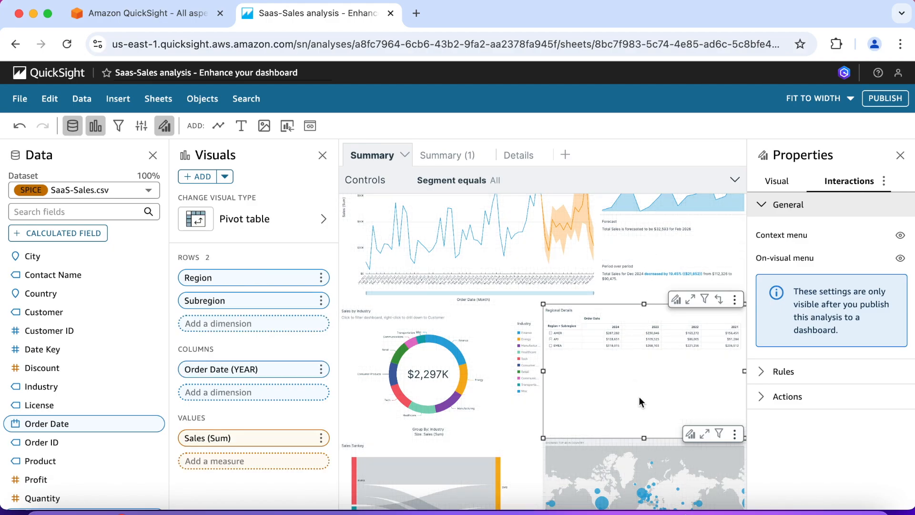
click(784, 181)
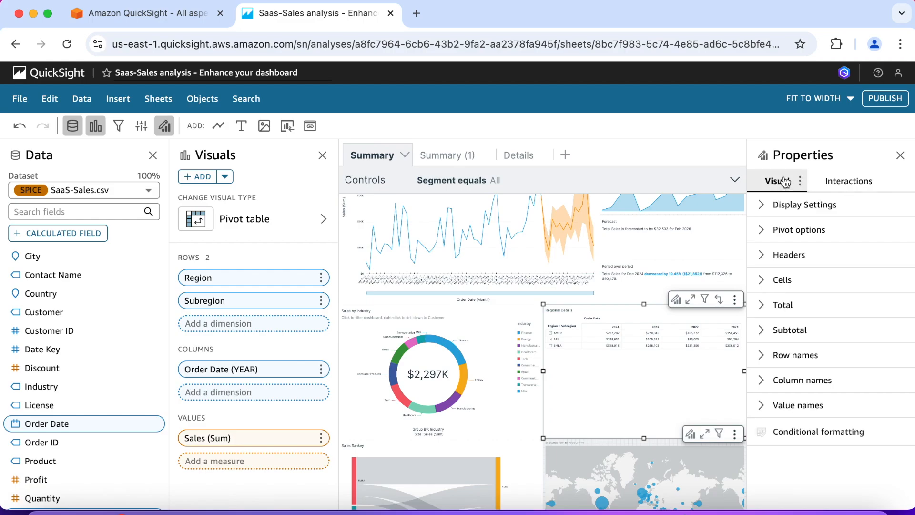
scroll(676, 342, up, 3)
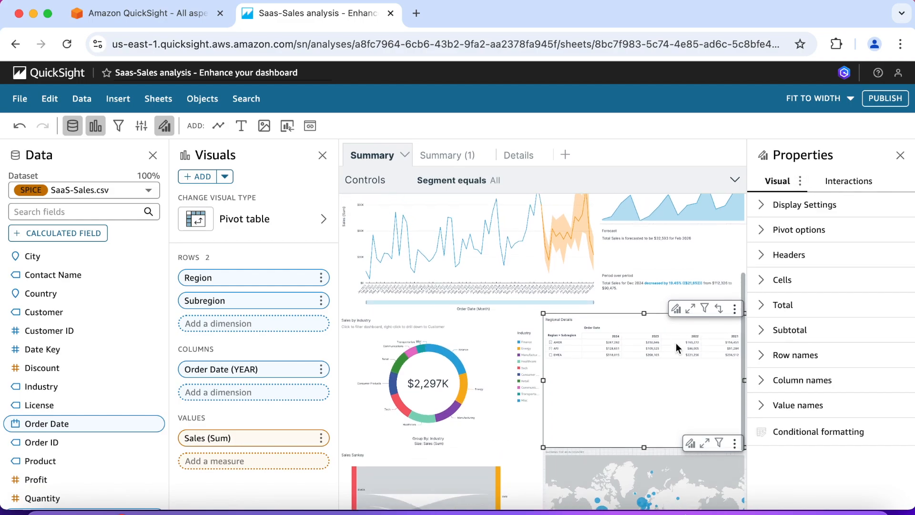
scroll(676, 346, up, 2)
- Move the Forecast insight onto the upper-left area of the trend line chart, hide its title, and shrink it to fit its one-line text
click(656, 363)
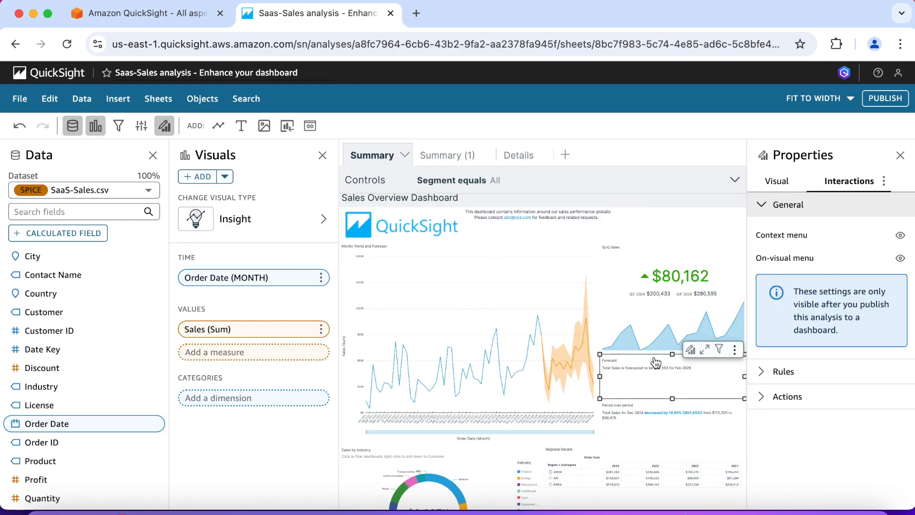
drag(654, 357, 462, 256)
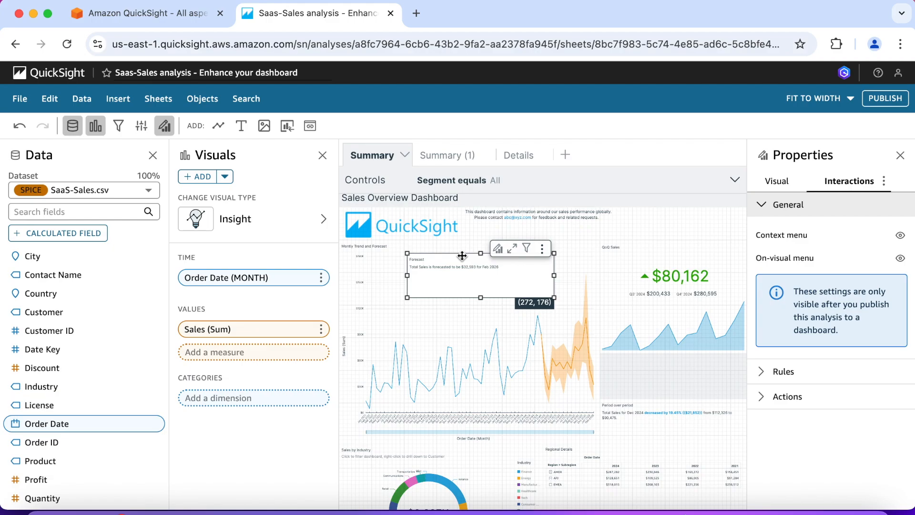
drag(462, 256, 422, 254)
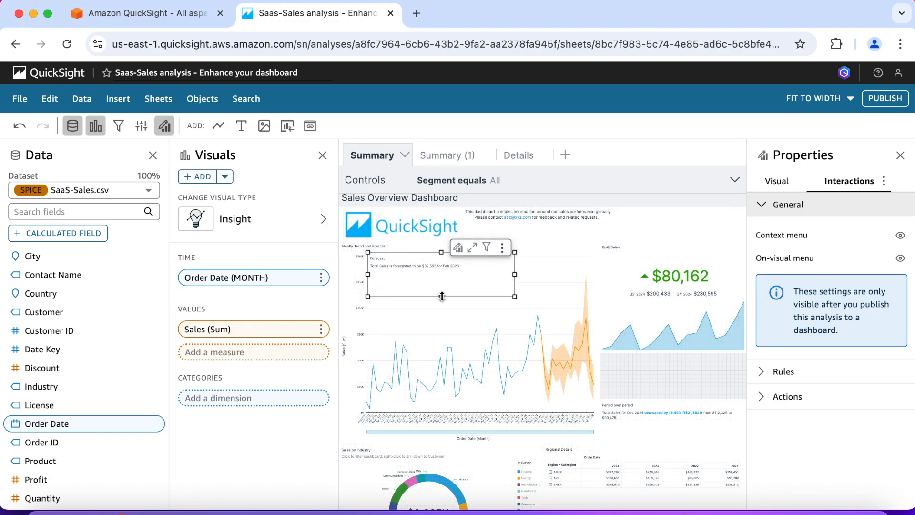
drag(442, 296, 440, 273)
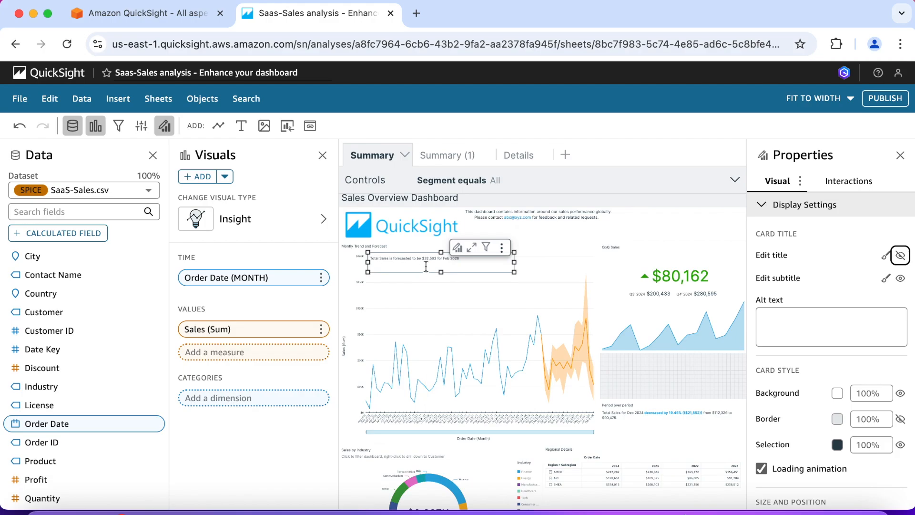
drag(514, 262, 416, 263)
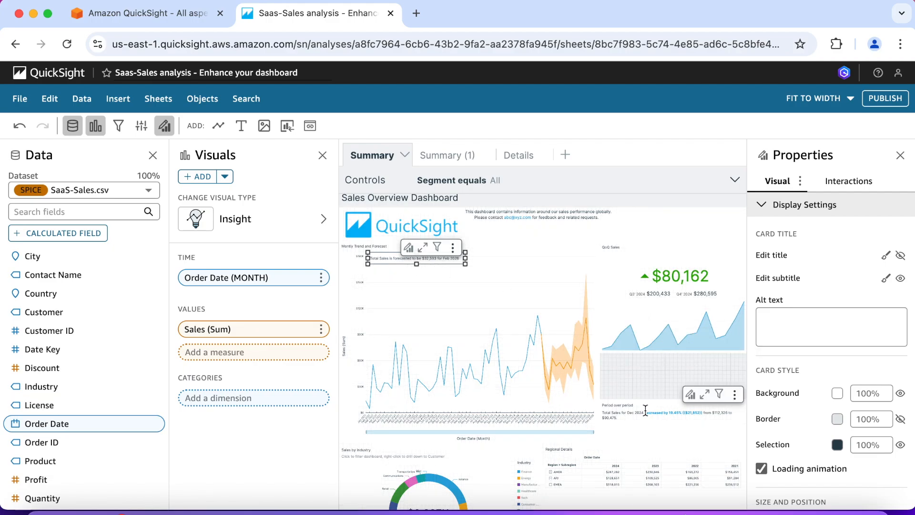
- Hide the Period over period insight's title, place it directly below the forecast text on the line chart, and shrink it around its text
click(629, 411)
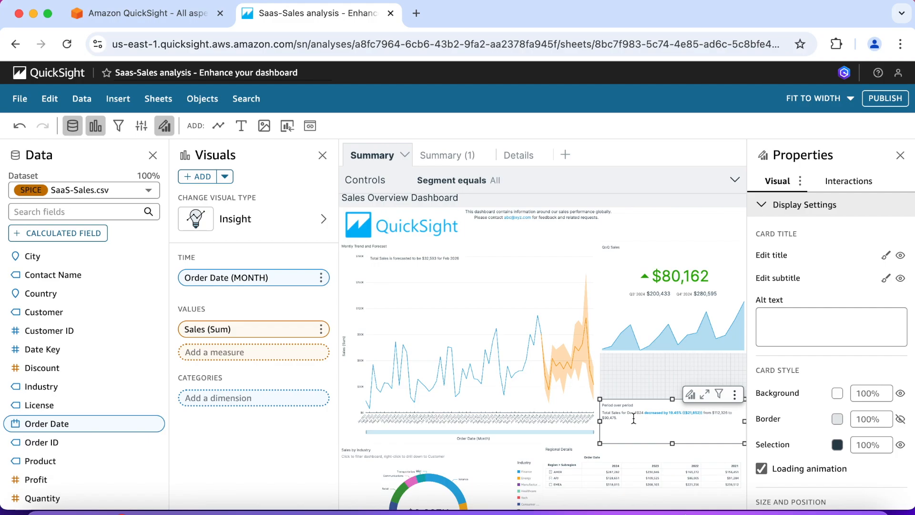
click(900, 257)
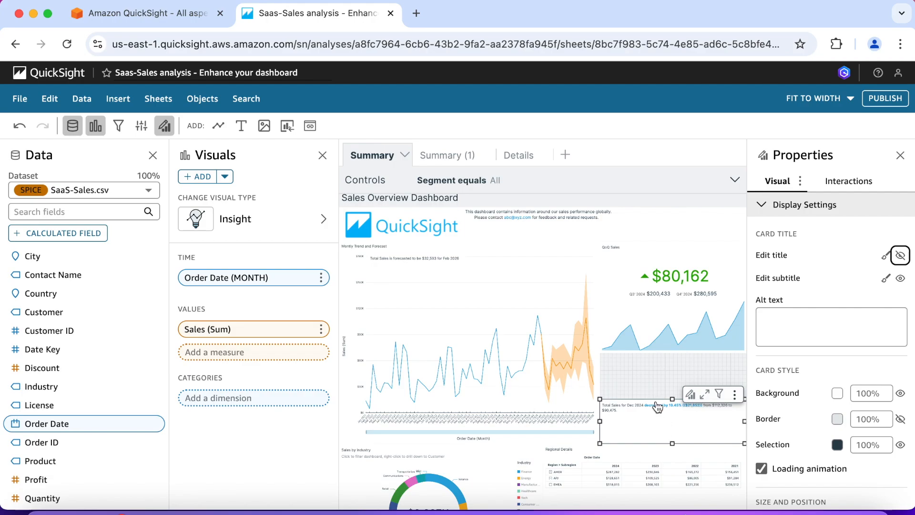
drag(656, 401, 425, 267)
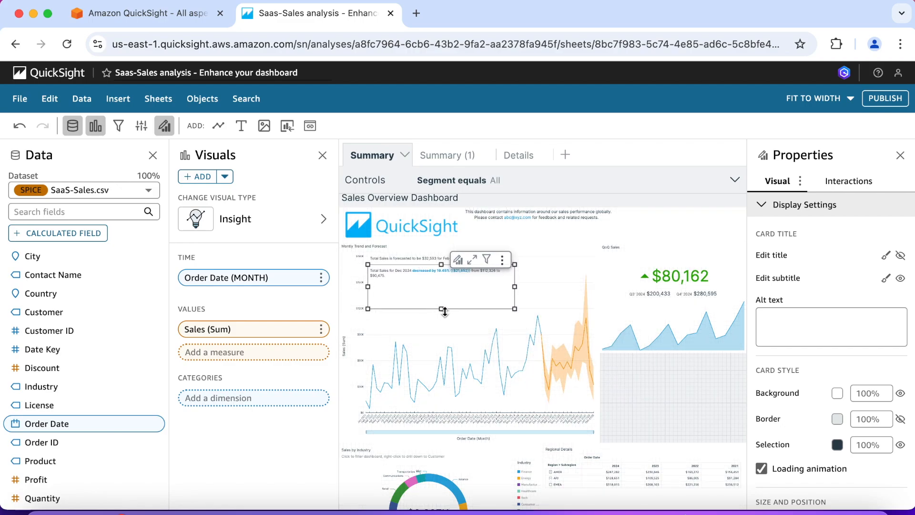
drag(443, 308, 442, 281)
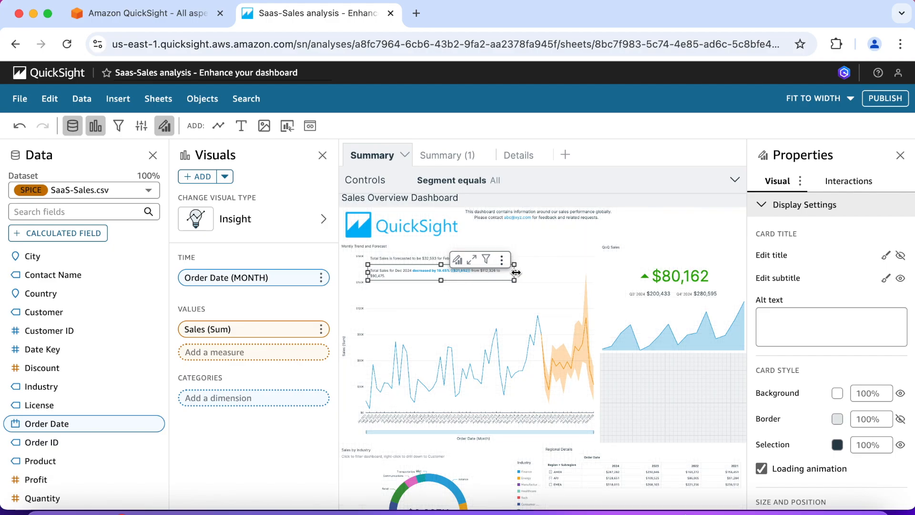
drag(515, 272, 506, 272)
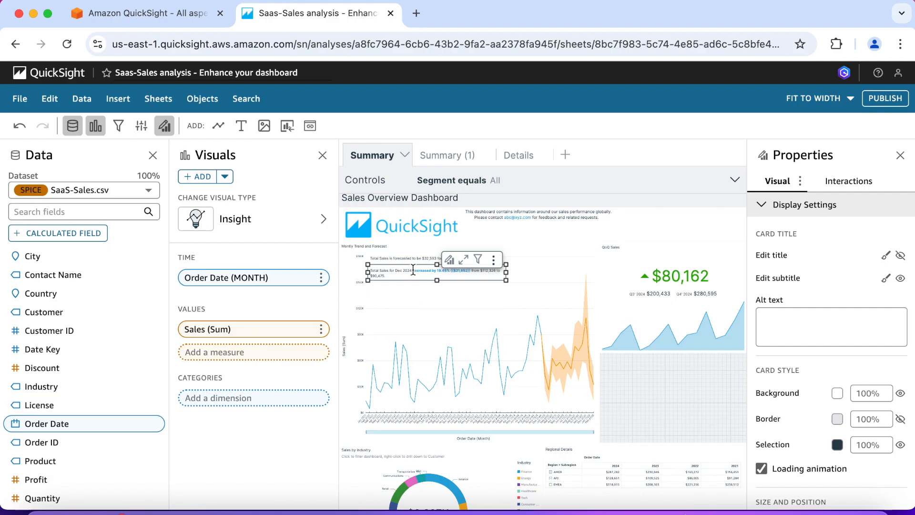
drag(413, 266, 414, 262)
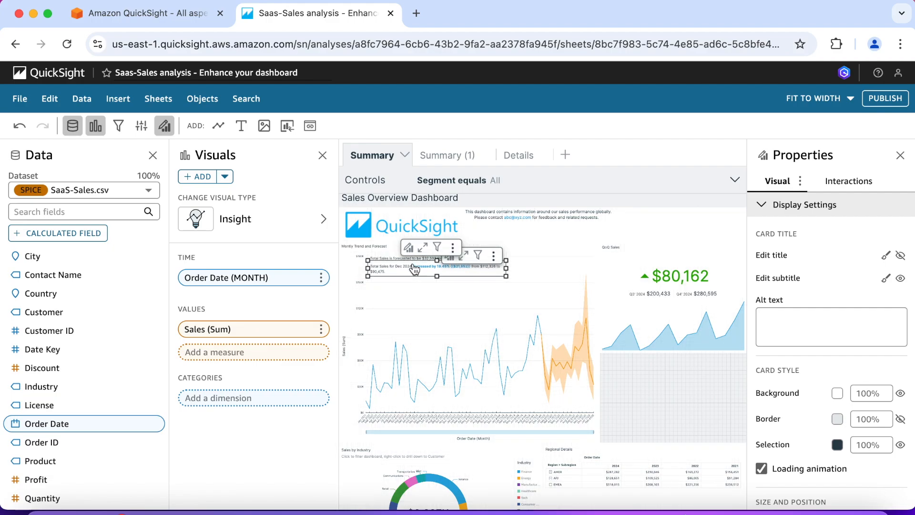
click(681, 395)
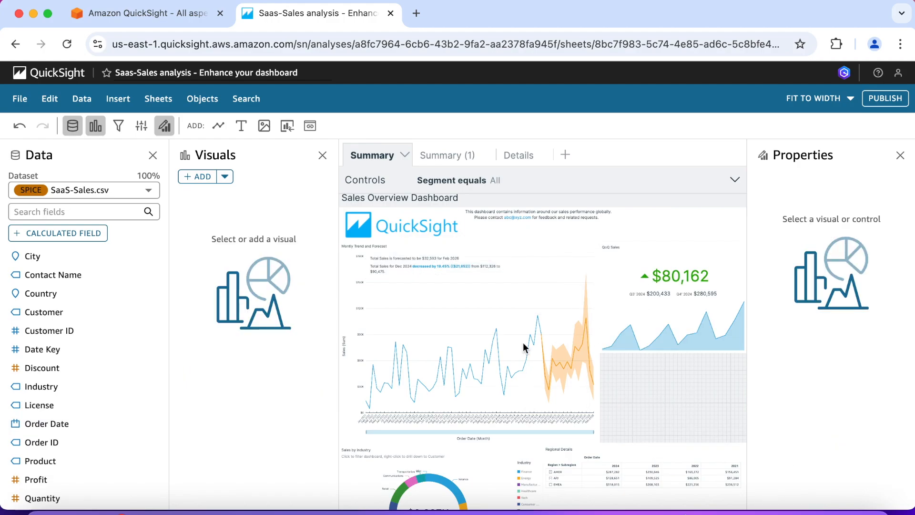
- Hide the trend line chart's title and its X-axis data zoom and axis line
click(486, 302)
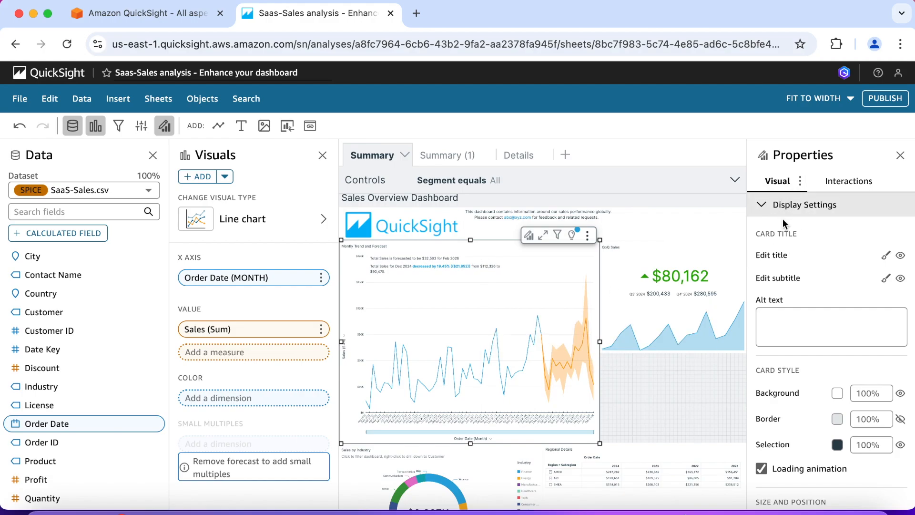
click(900, 257)
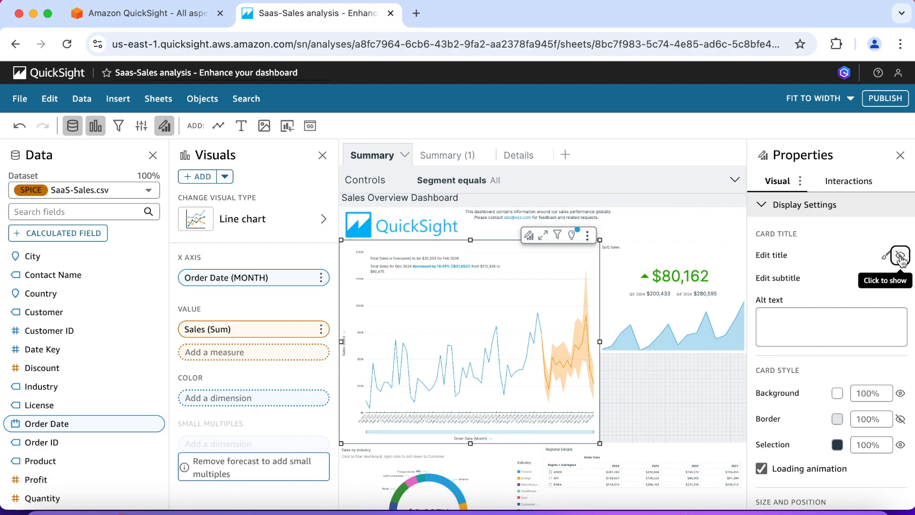
click(762, 209)
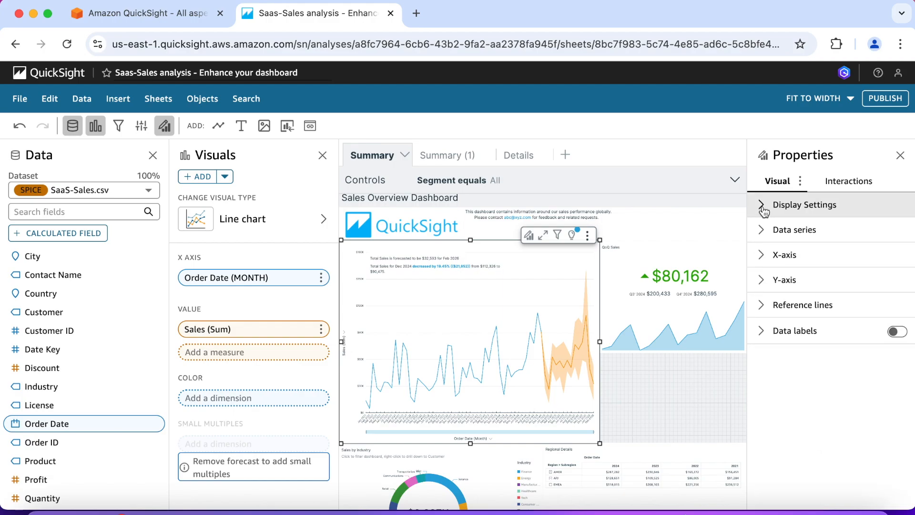
click(762, 256)
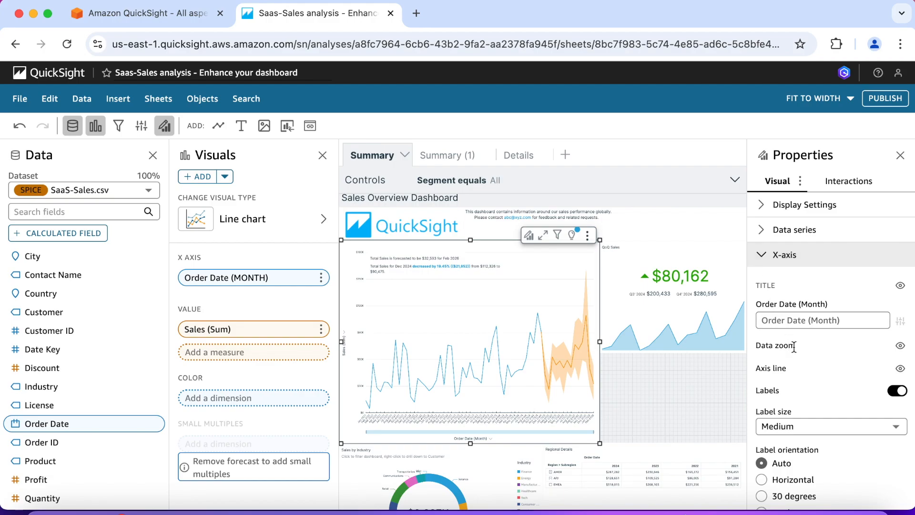
scroll(794, 350, down, 1)
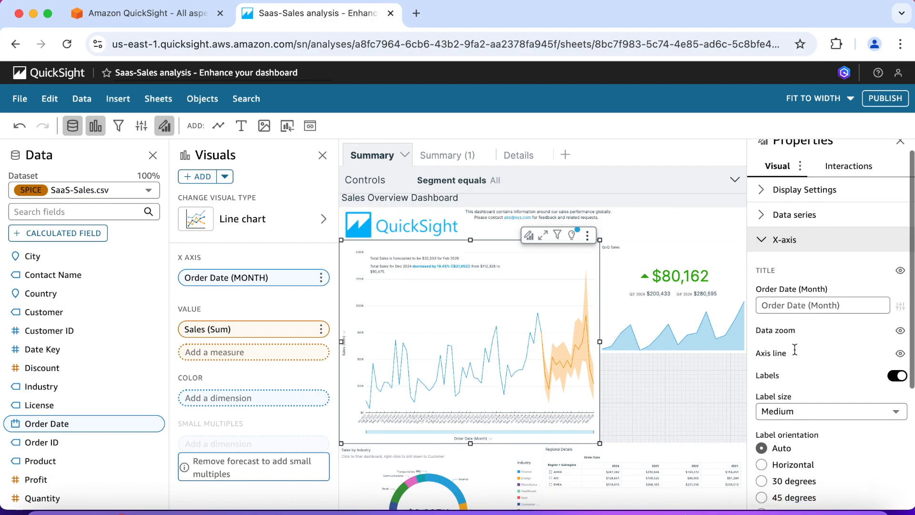
click(900, 330)
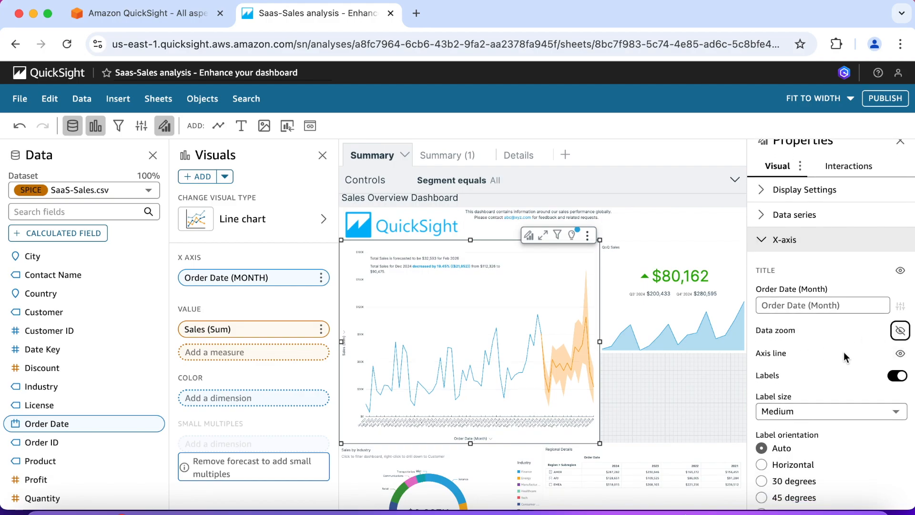
click(901, 354)
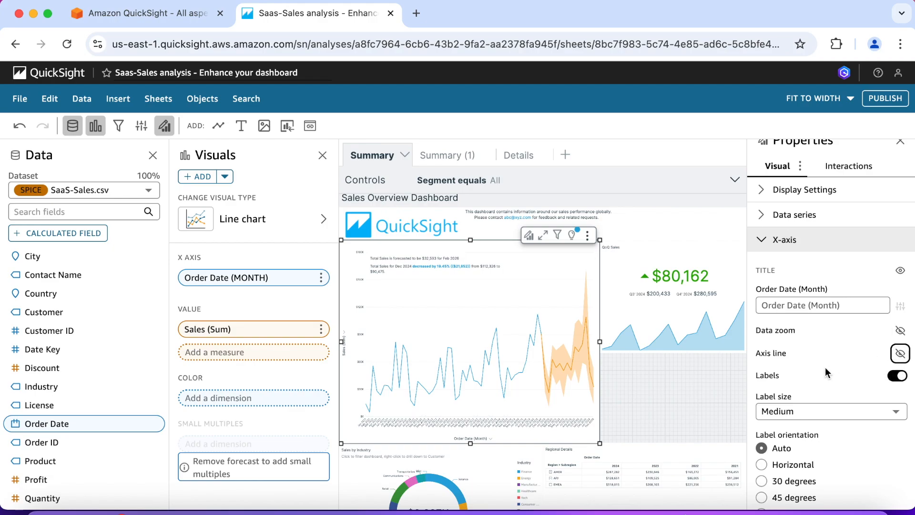
- Hide the Y-axis grid lines of the trend line chart
click(762, 239)
click(761, 281)
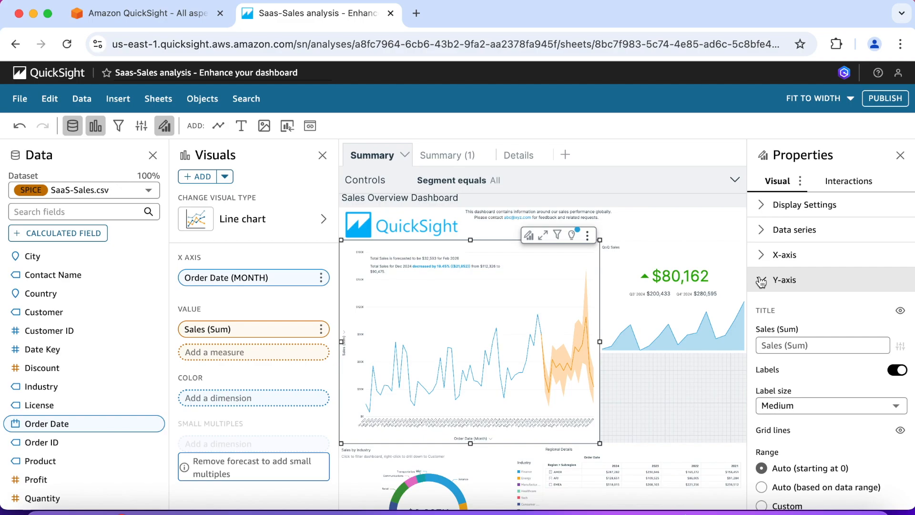
scroll(848, 381, down, 2)
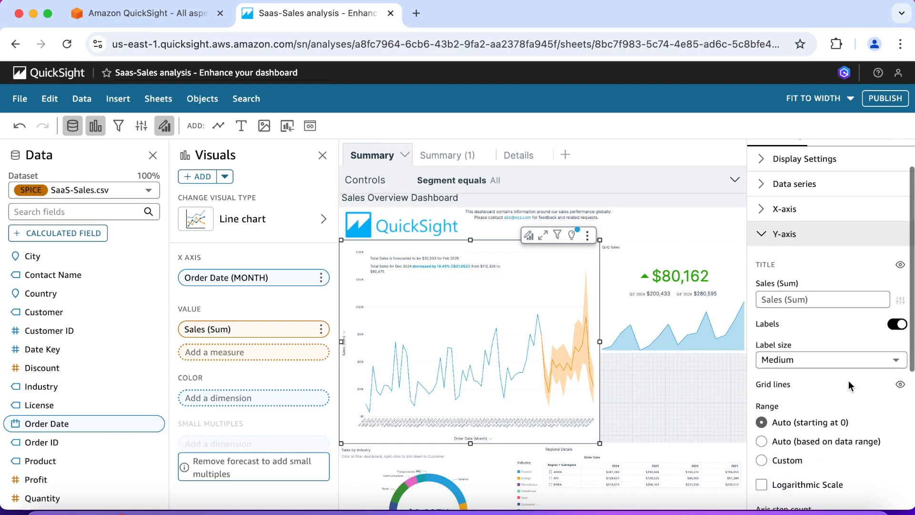
click(900, 385)
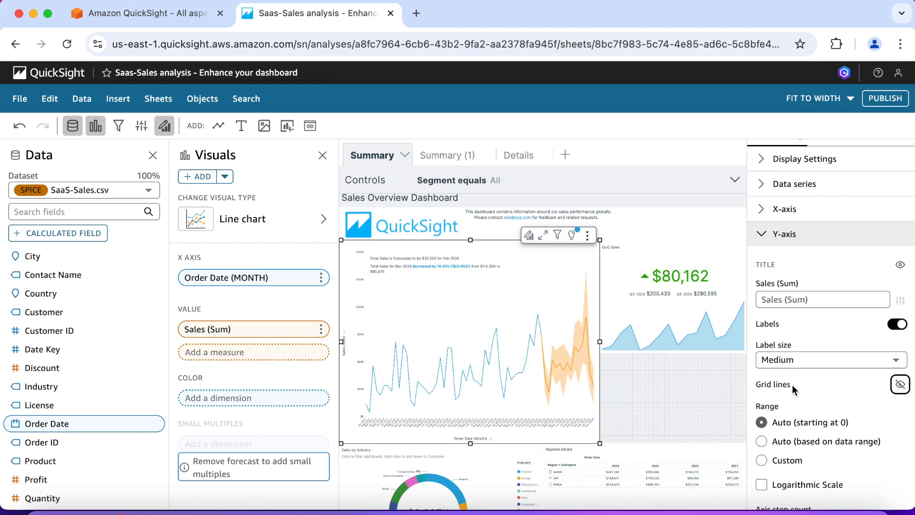
- Extend the QoQ Sales KPI down to align with the bottom edge of the line chart, filling the space vacated by the insights
click(689, 296)
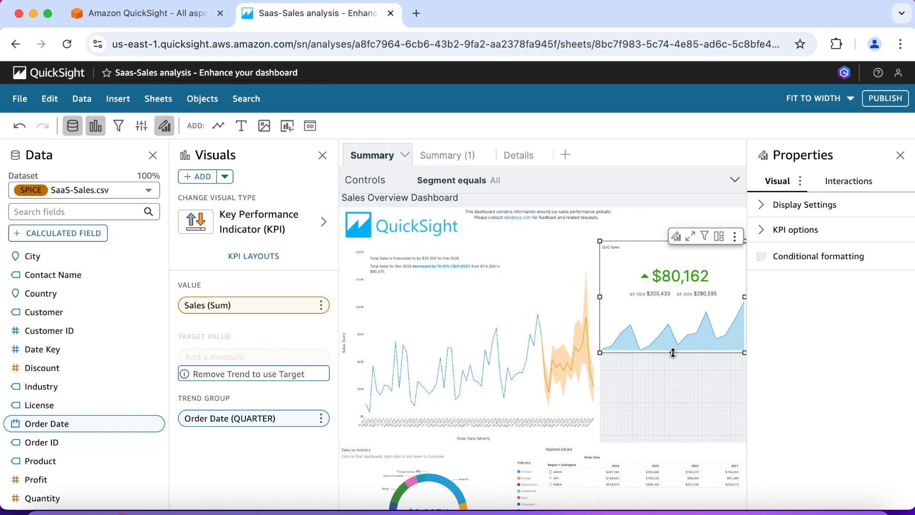
drag(673, 353, 668, 443)
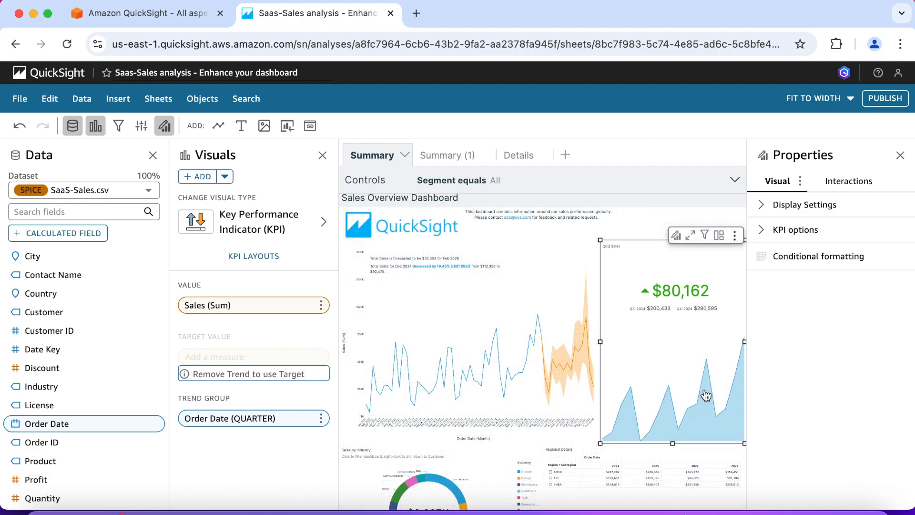
scroll(706, 394, down, 3)
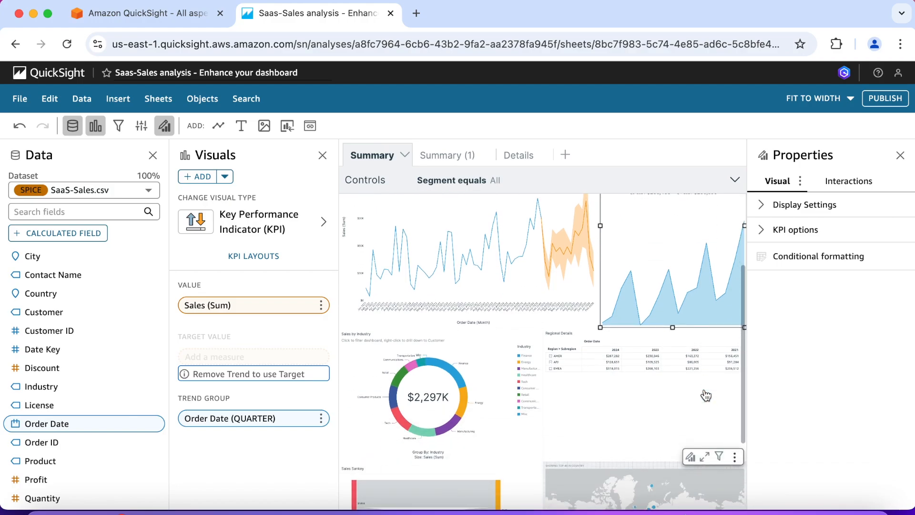
scroll(706, 394, down, 1)
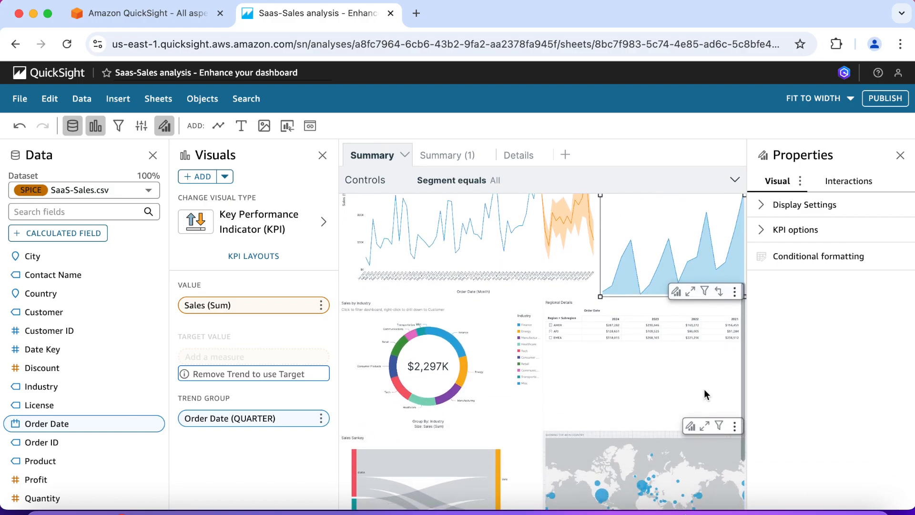
scroll(704, 389, down, 1)
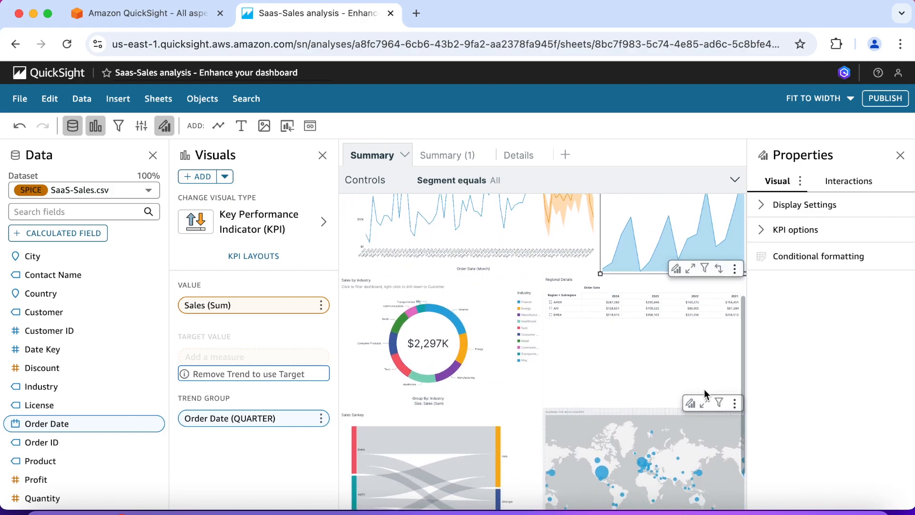
scroll(704, 389, down, 1)
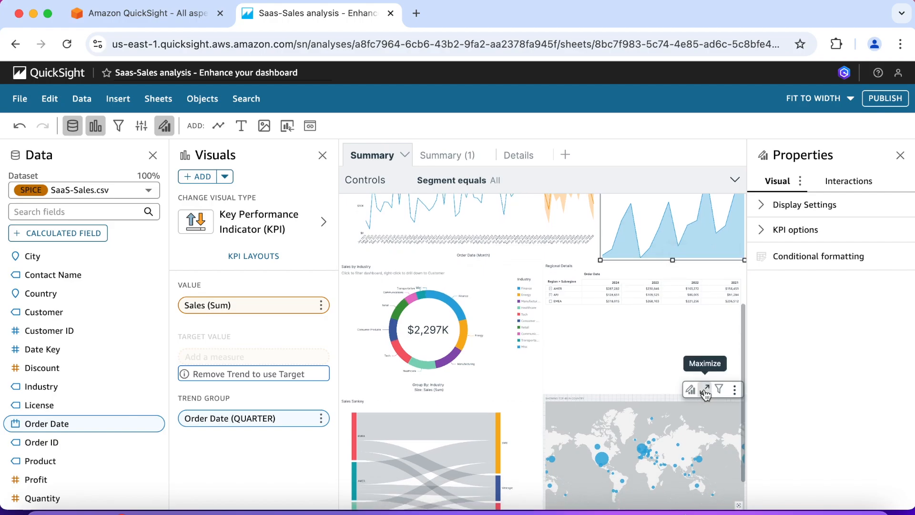
- Shift the points map slightly up and left, and widen it to the right edge of the sheet
click(640, 417)
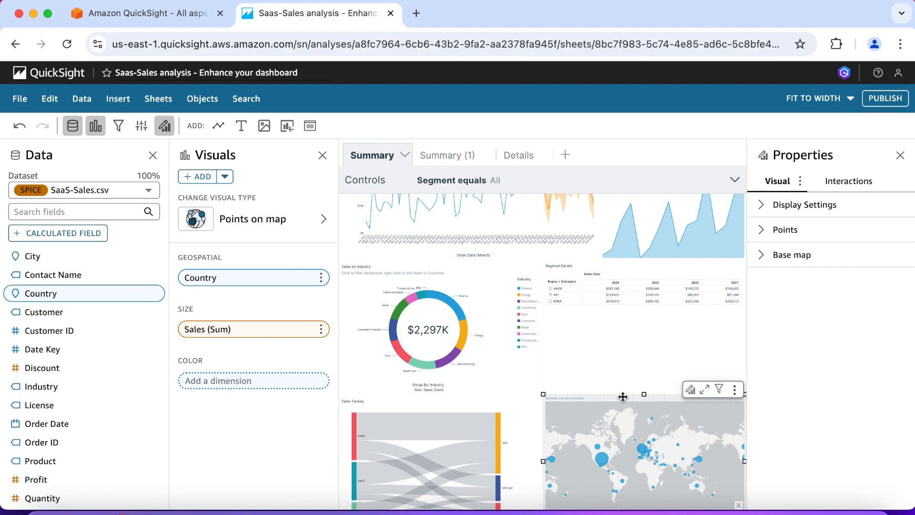
drag(623, 396, 619, 390)
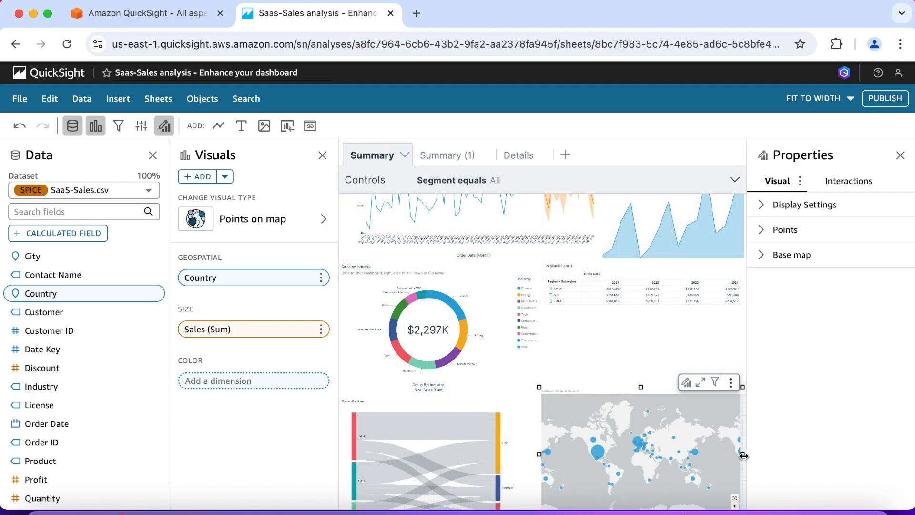
drag(743, 455, 749, 453)
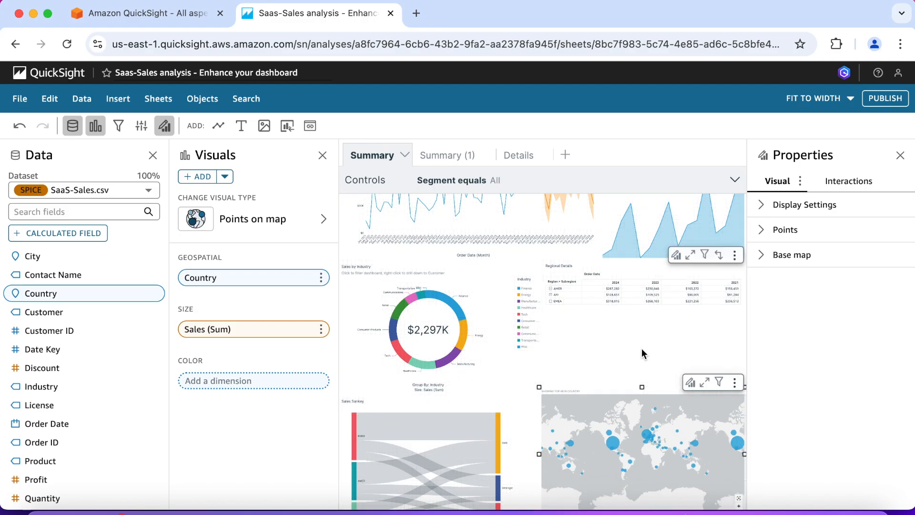
- Extend the points map's lower edge down to roughly the bottom of the Sales Sankey diagram
click(630, 338)
scroll(630, 339, down, 1)
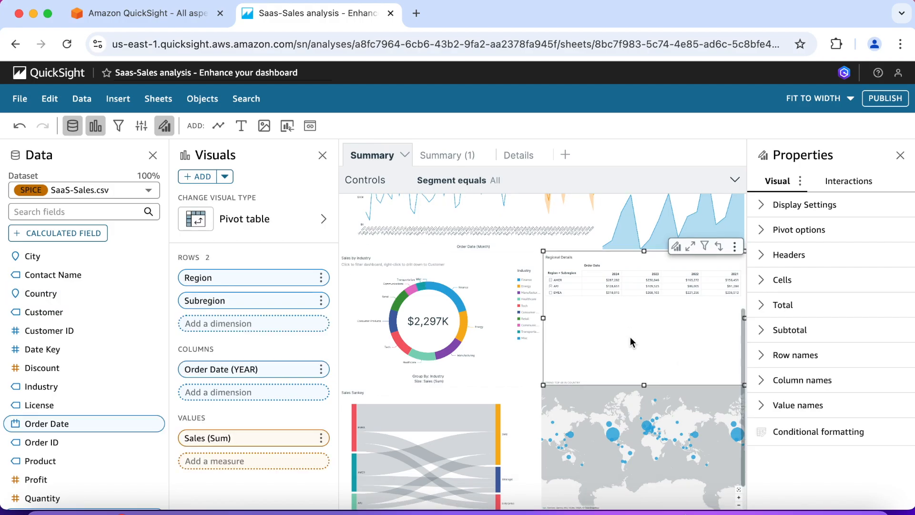
scroll(630, 338, down, 1)
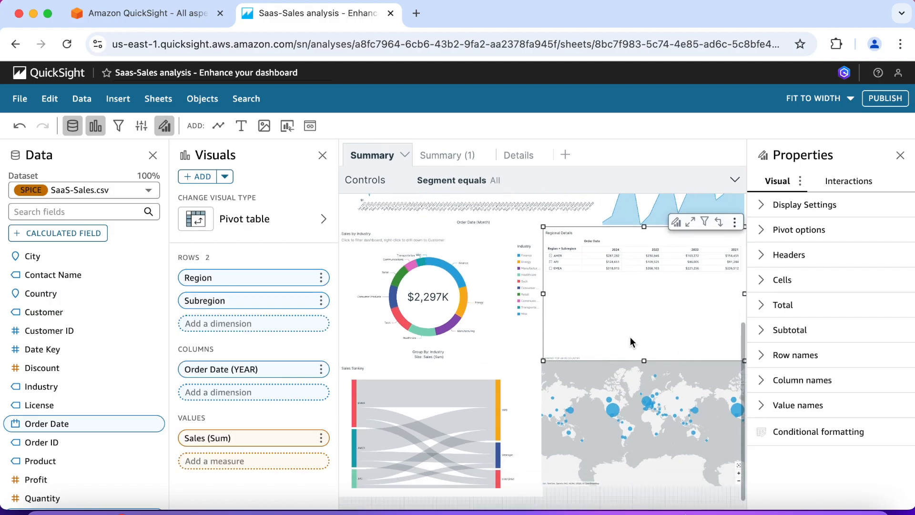
click(642, 464)
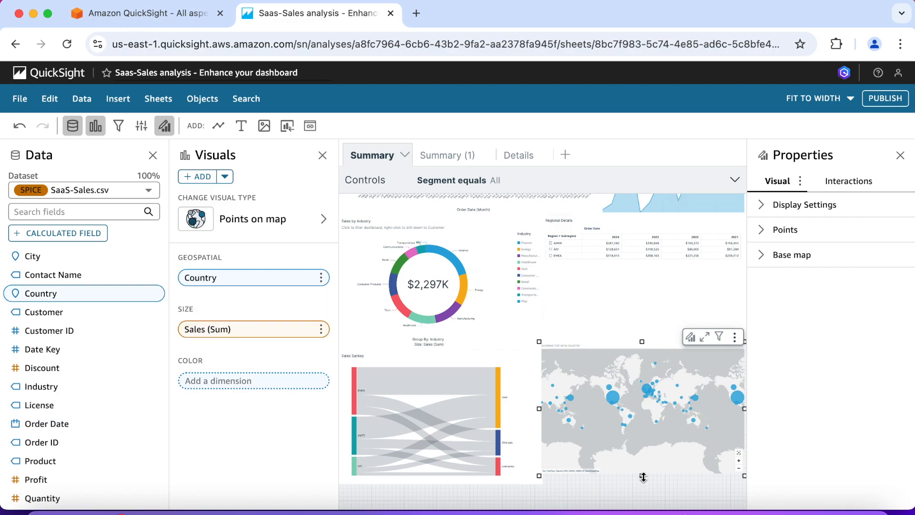
drag(643, 475, 645, 486)
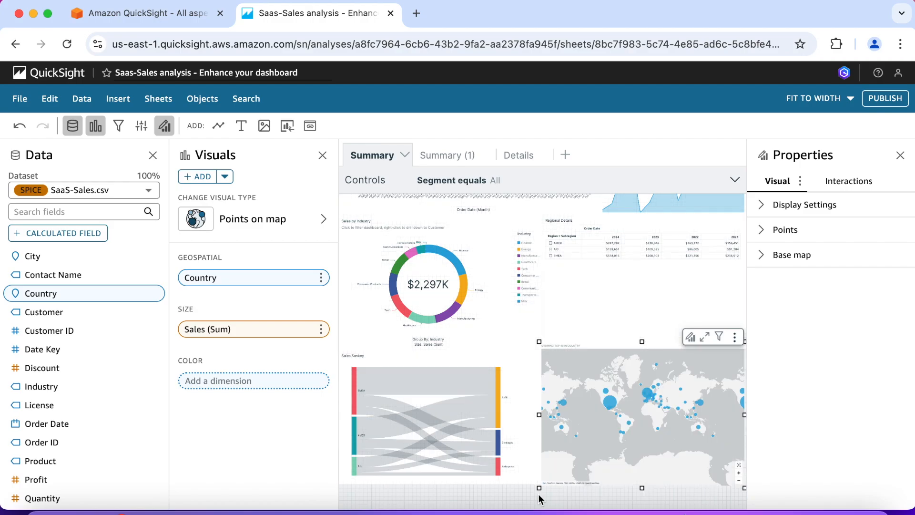
click(541, 497)
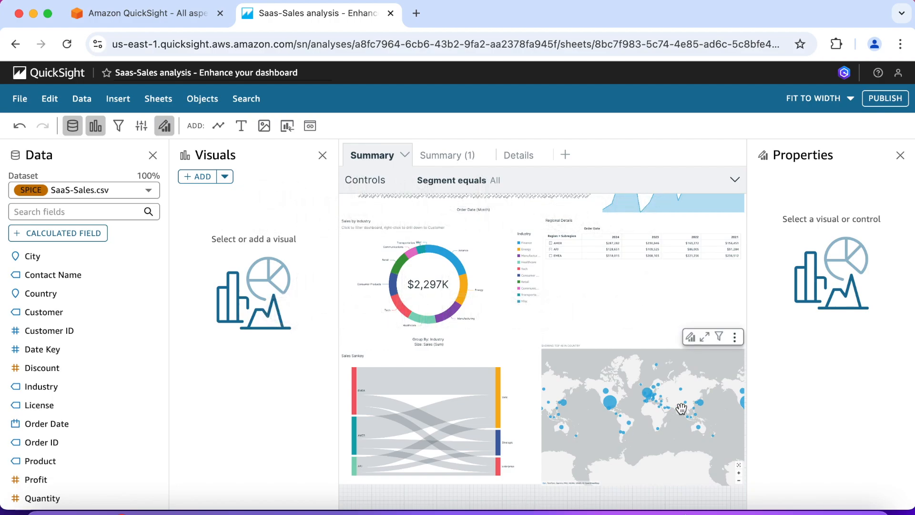
- Begin publishing the analysis as a new dashboard
click(885, 100)
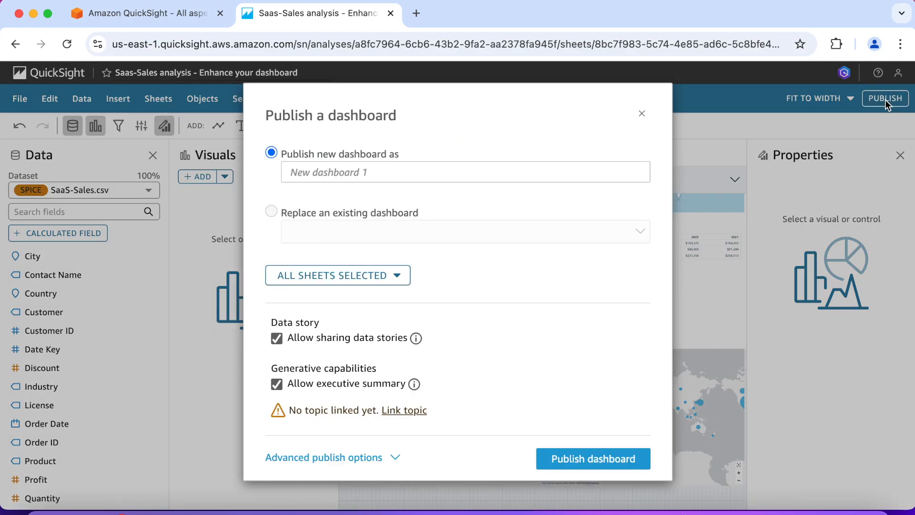
click(393, 172)
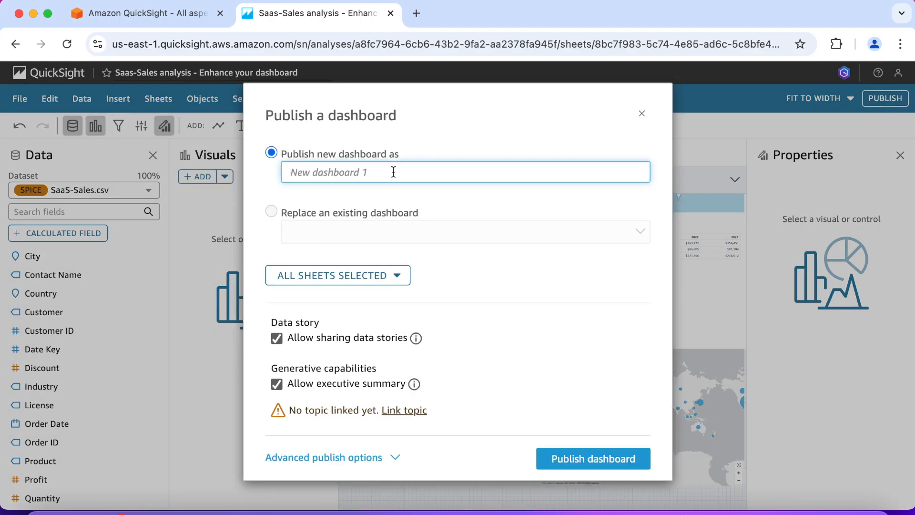
text(Sales Overview - Enhanc)
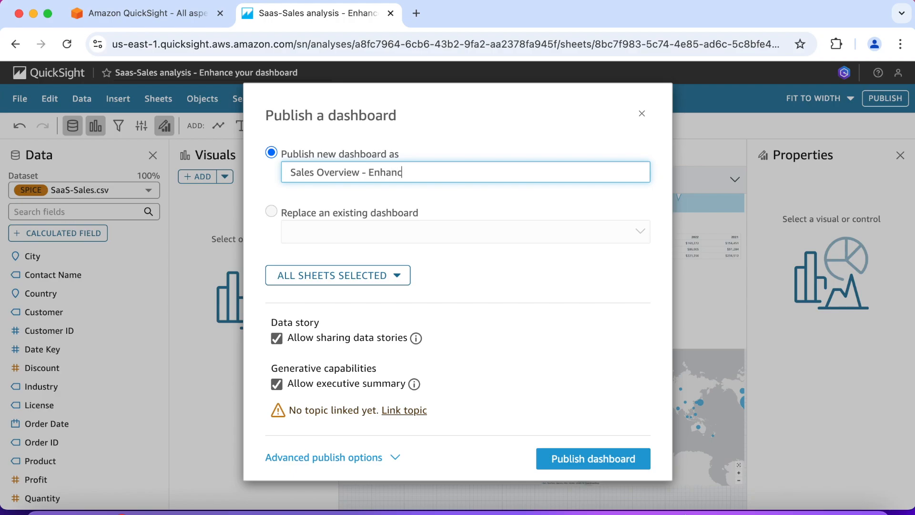
key(BackSpace)
key(BackSpace)
key(BackSpace)
key(BackSpace)
key(BackSpace)
key(BackSpace)
key(BackSpace)
key(BackSpace)
key(BackSpace)
key(BackSpace)
key(BackSpace)
key(BackSpace)
key(BackSpace)
key(BackSpace)
key(BackSpace)
key(BackSpace)
key(BackSpace)
key(BackSpace)
key(BackSpace)
- Name the new dashboard "My beautiful dashboard" and publish it with all sheets
text(M)
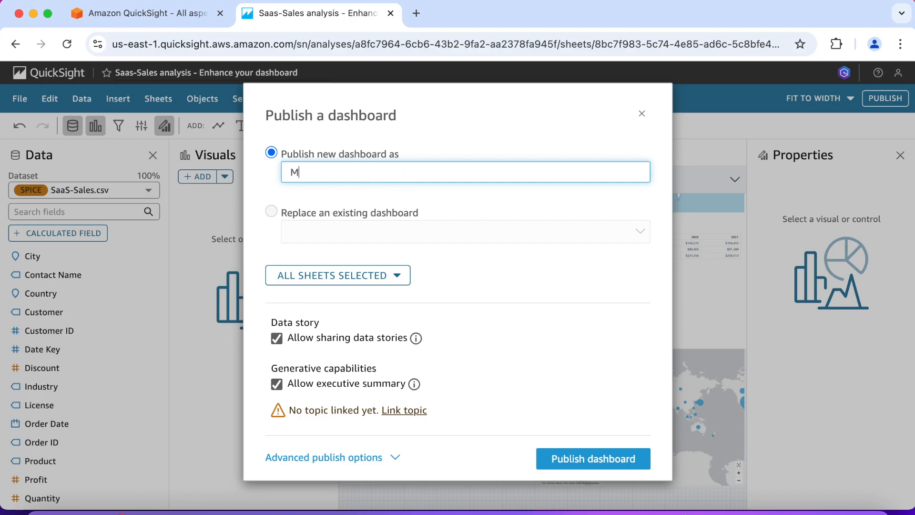
text(y beautiful dashboard)
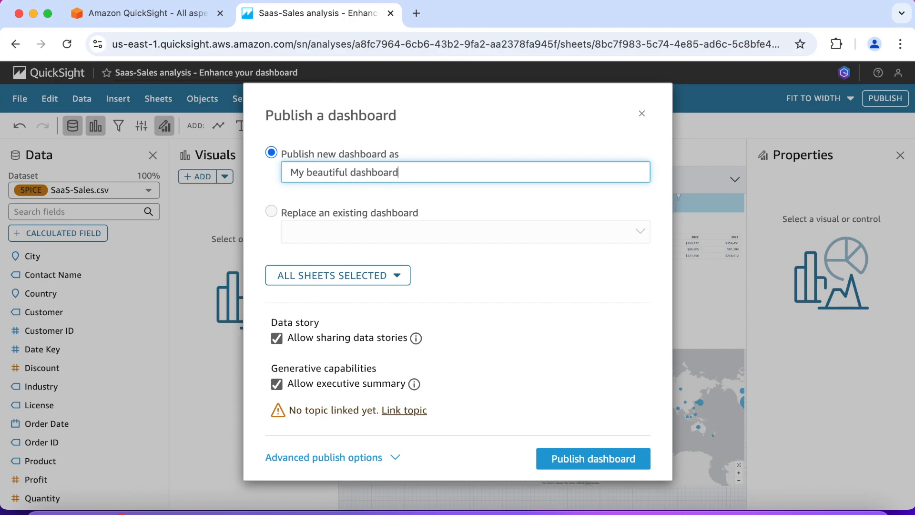
click(569, 460)
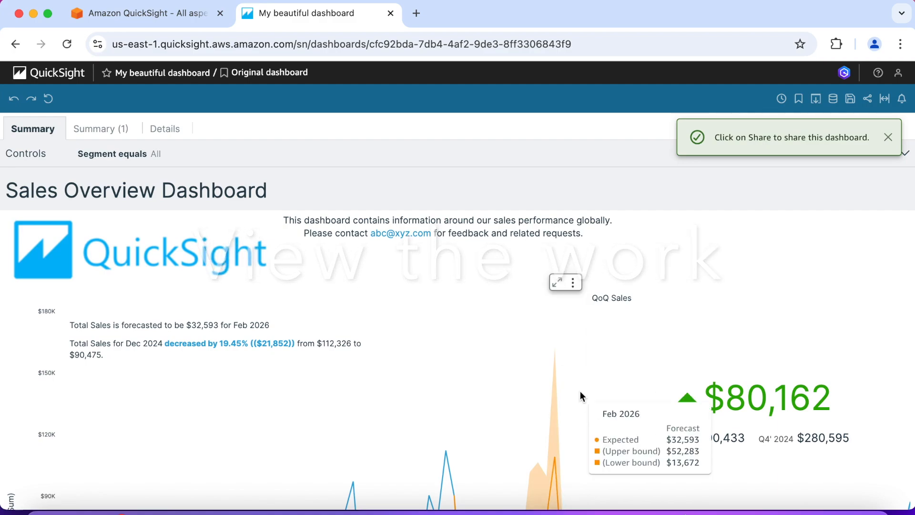
- Review the published Summary sheet from the header and trend chart down to the Sankey diagram and map, and return to its beginning
scroll(580, 391, down, 1)
scroll(580, 391, up, 1)
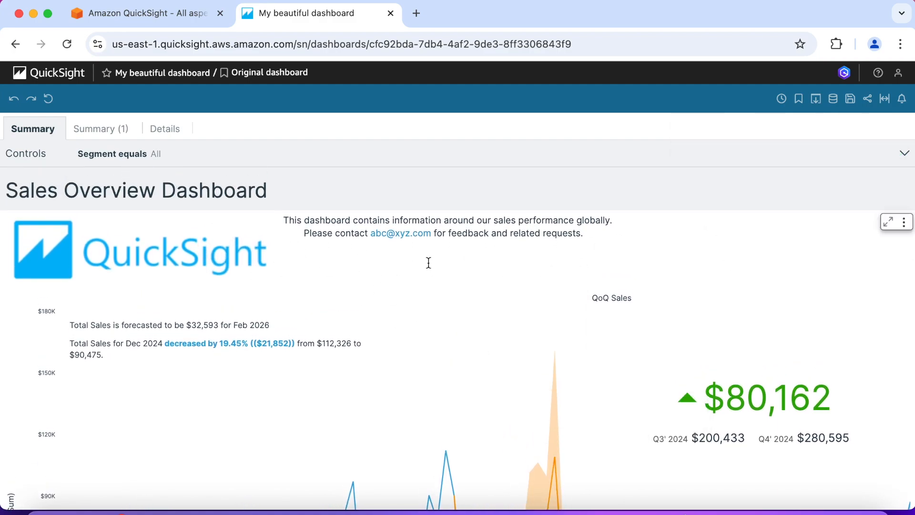
scroll(570, 338, down, 5)
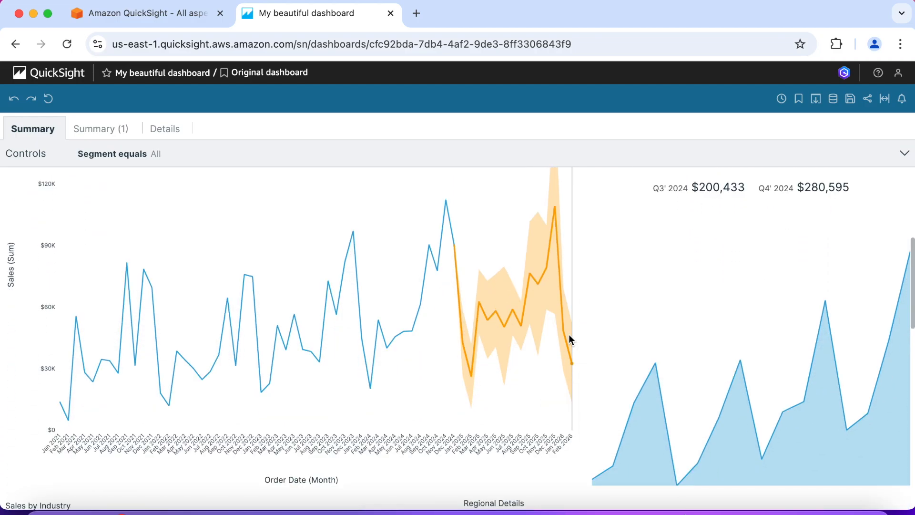
scroll(570, 340, down, 6)
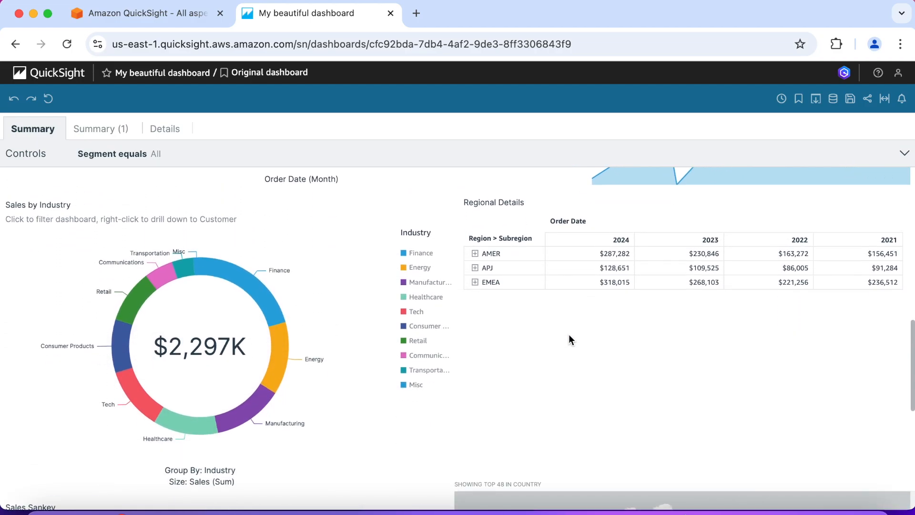
scroll(570, 339, down, 4)
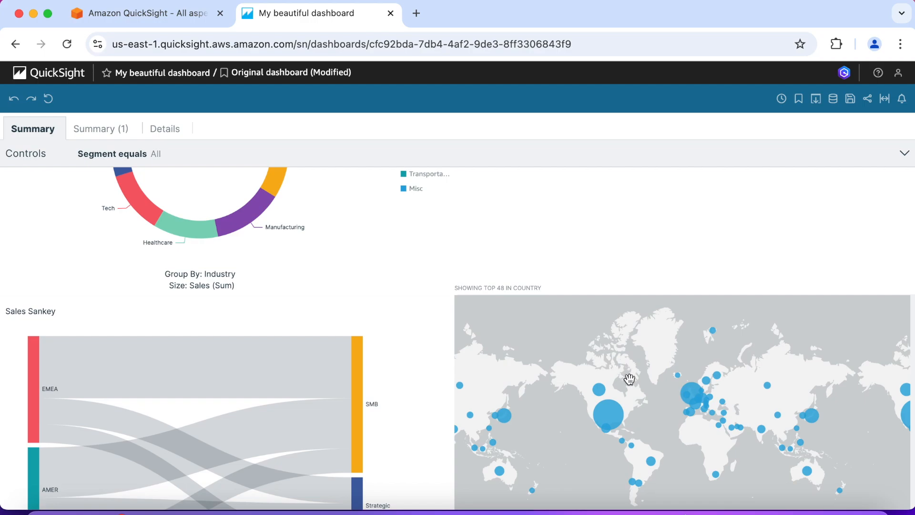
scroll(436, 269, down, 3)
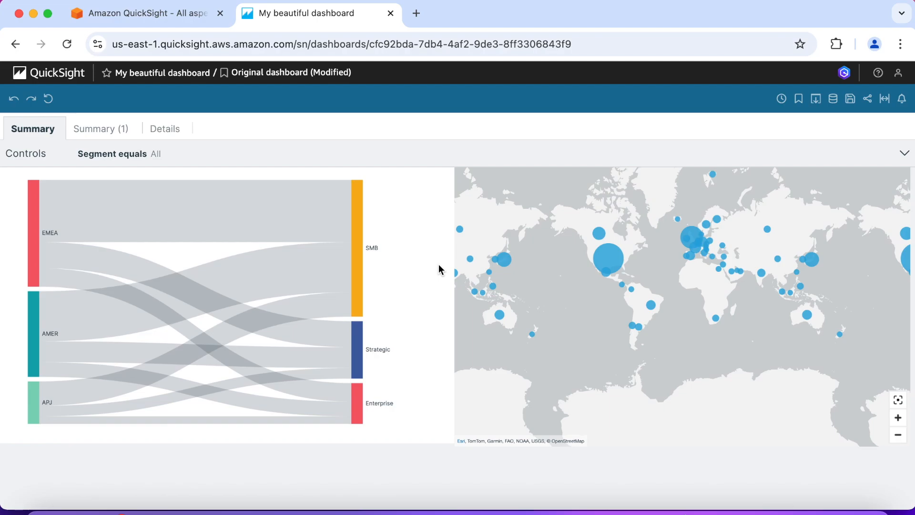
scroll(439, 269, up, 1)
scroll(439, 269, up, 10)
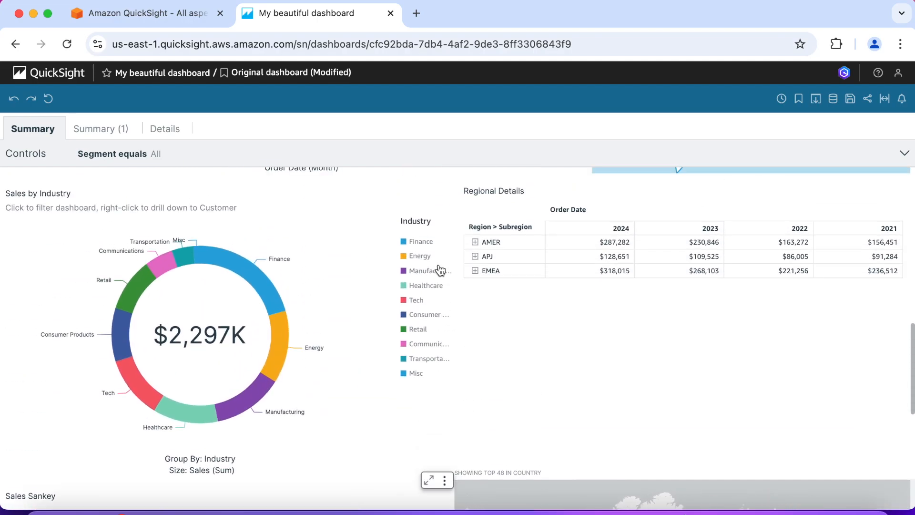
scroll(439, 267, up, 5)
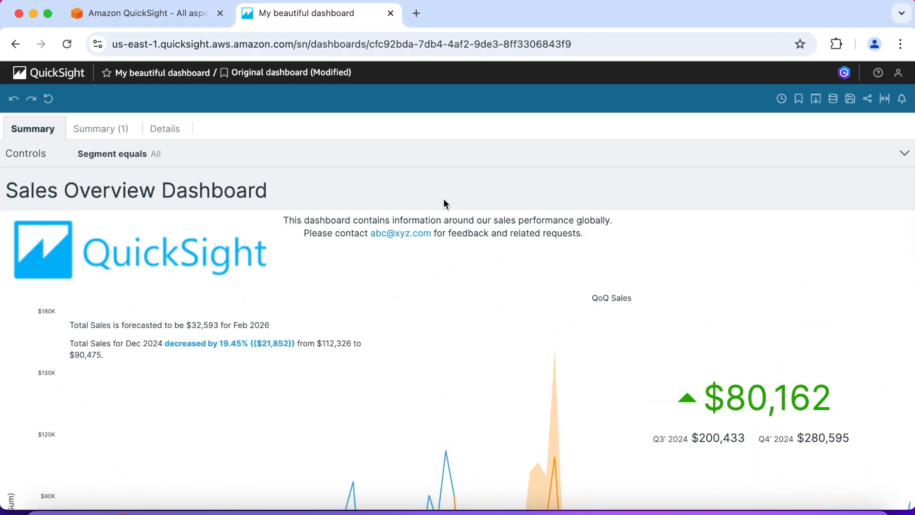